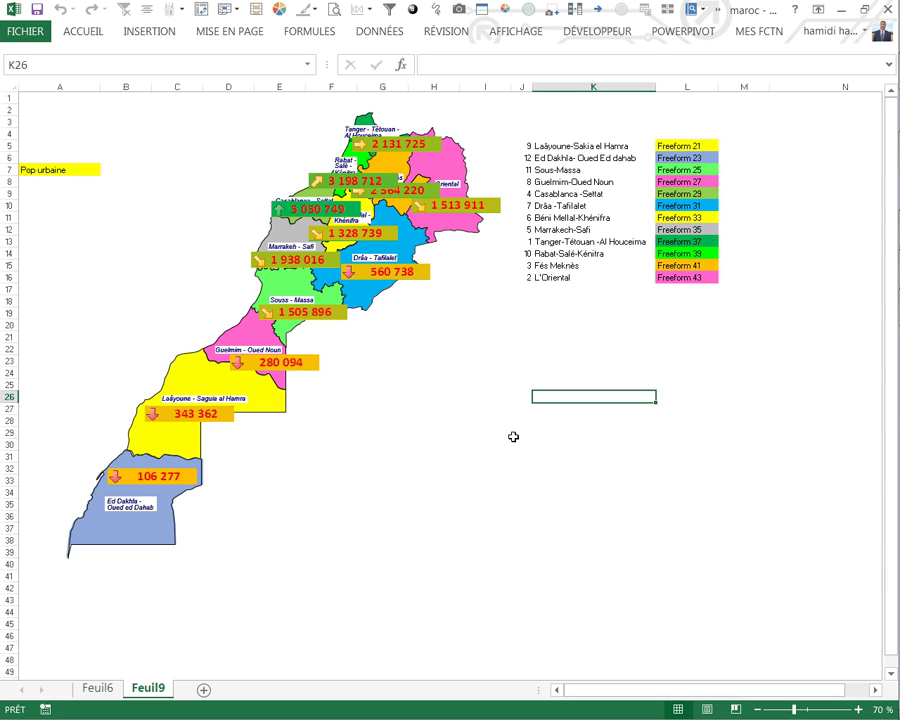
- Set the A7 indicator dropdown to Population (2016) and view the map
{"action": "left_click", "coordinate": [80, 214]}
{"action": "left_click", "coordinate": [85, 172]}
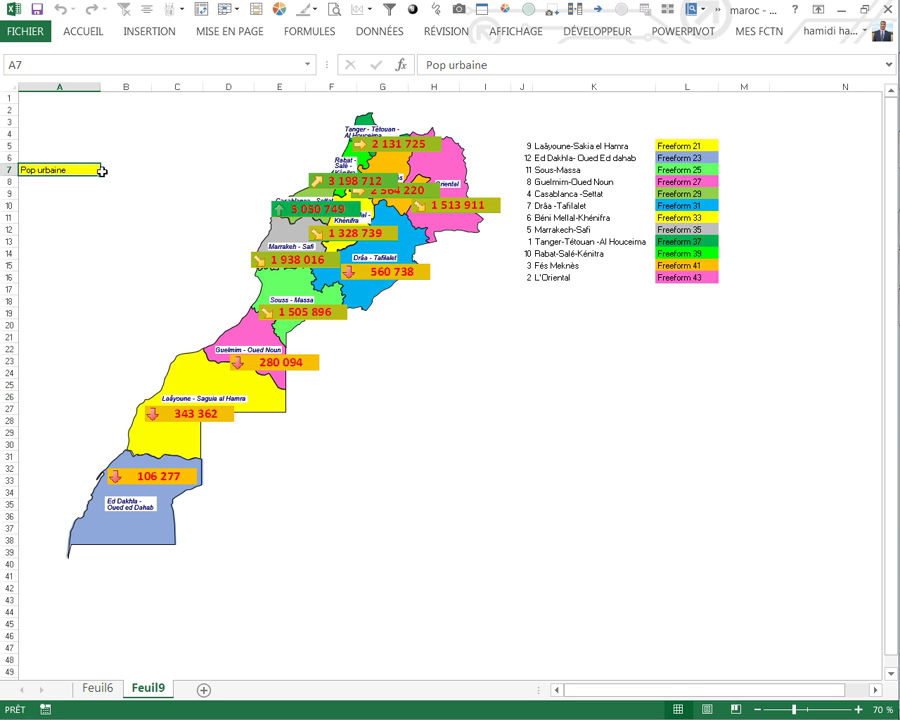
{"action": "left_click", "coordinate": [105, 171]}
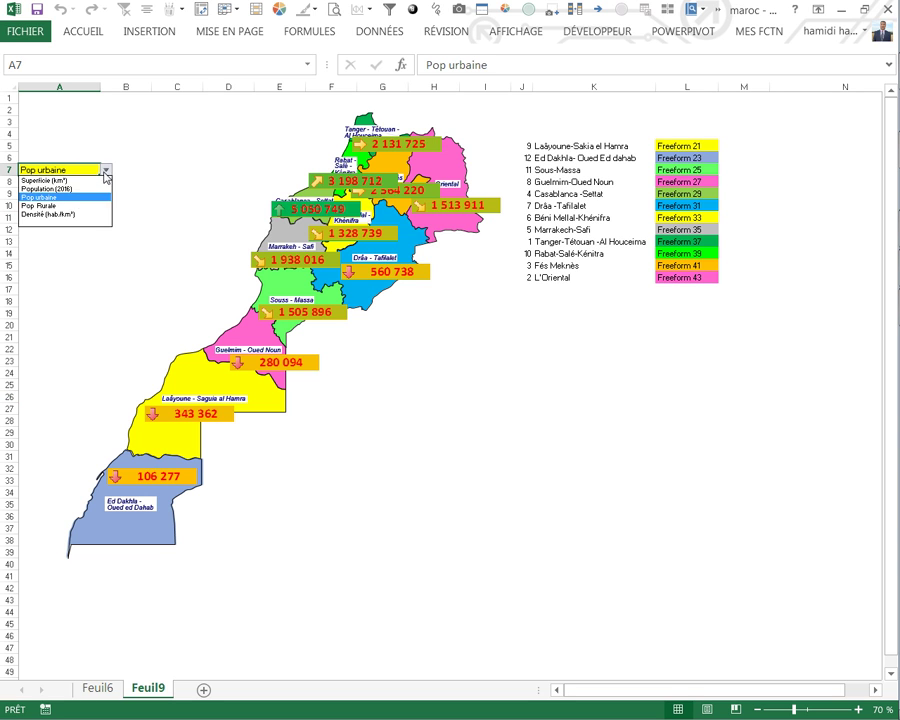
{"action": "left_click", "coordinate": [61, 188]}
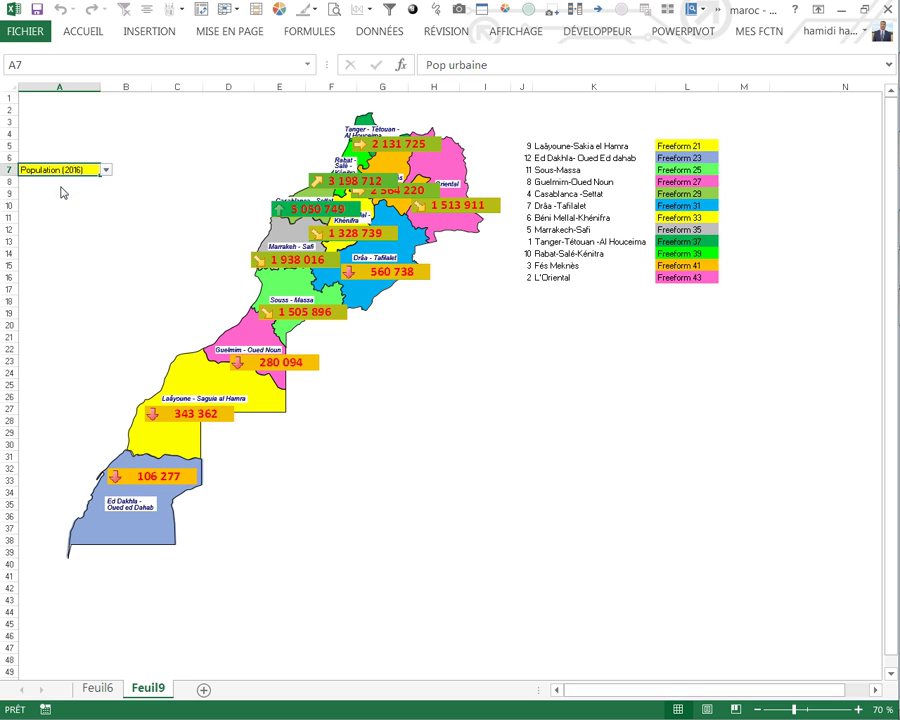
{"action": "left_click", "coordinate": [453, 397]}
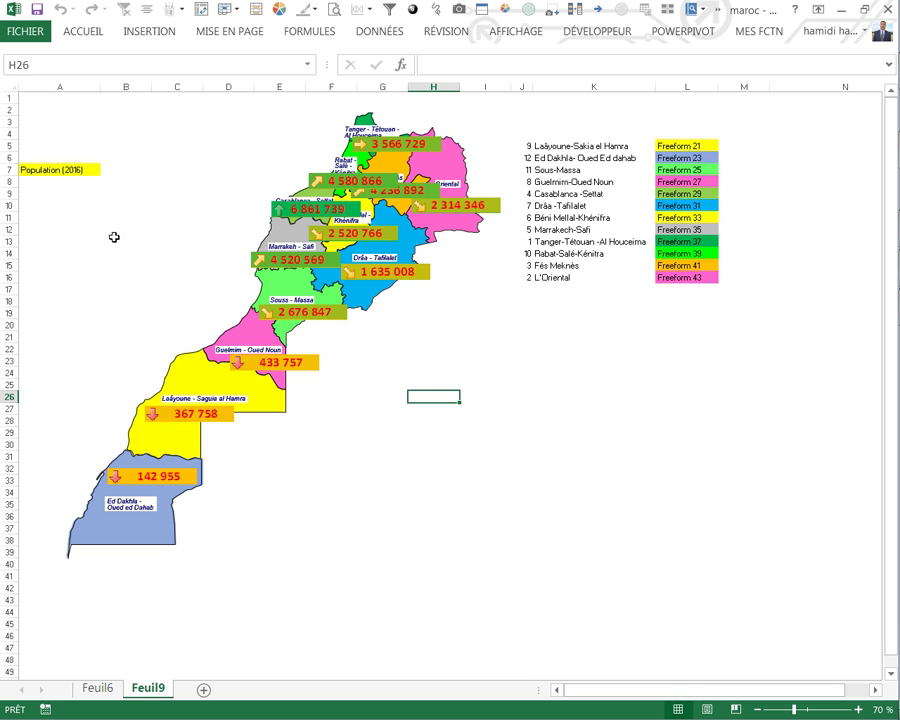
- Switch the A7 indicator to Densité (hab./km²), then go to the Feuil6 data table
{"action": "left_click", "coordinate": [91, 172]}
{"action": "left_click", "coordinate": [106, 170]}
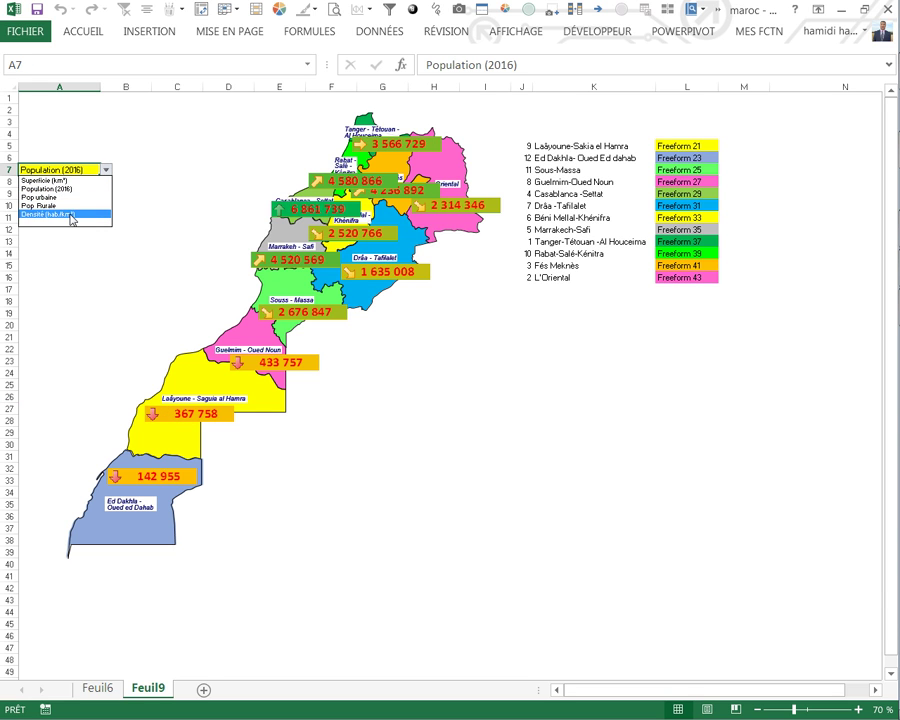
{"action": "left_click", "coordinate": [55, 214]}
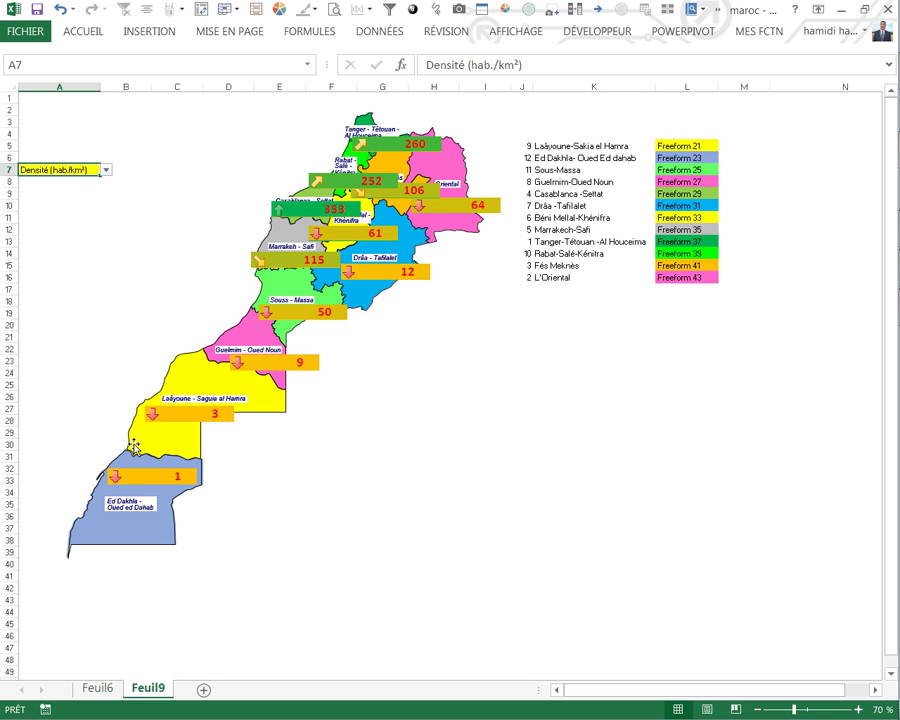
{"action": "left_click", "coordinate": [105, 172]}
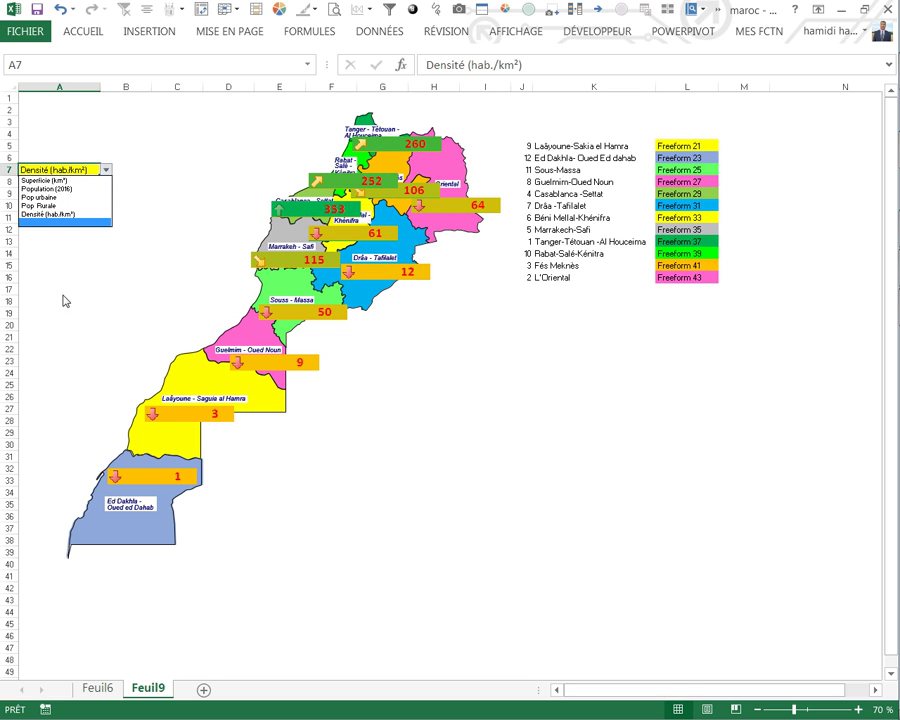
{"action": "key", "text": "Escape"}
{"action": "left_click", "coordinate": [100, 688]}
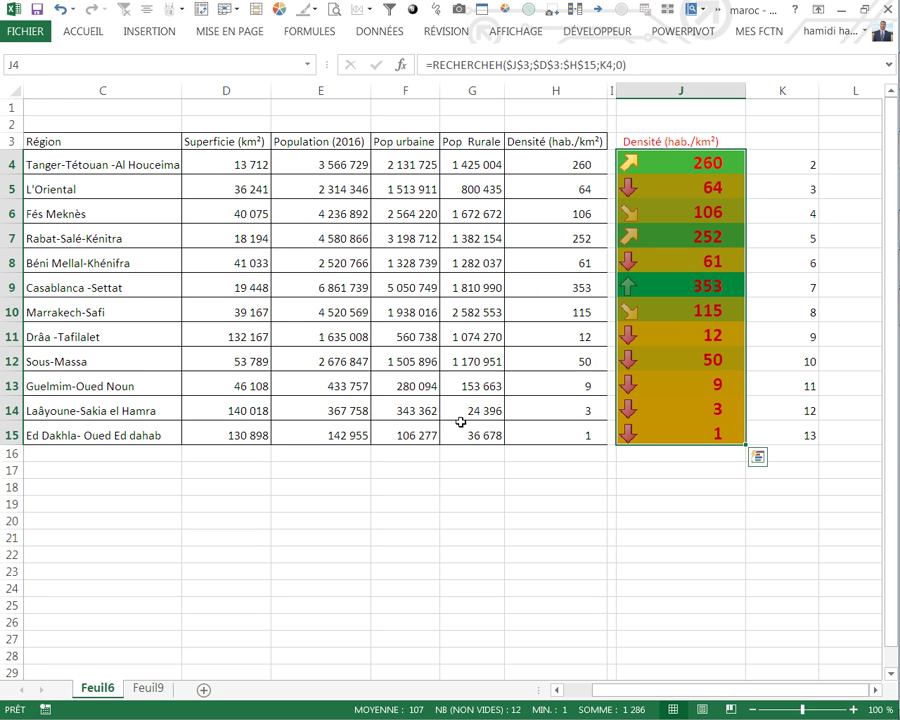
- Copy the region-to-Freeform list K5:L16 on the Feuil9 map sheet
{"action": "left_click", "coordinate": [155, 687]}
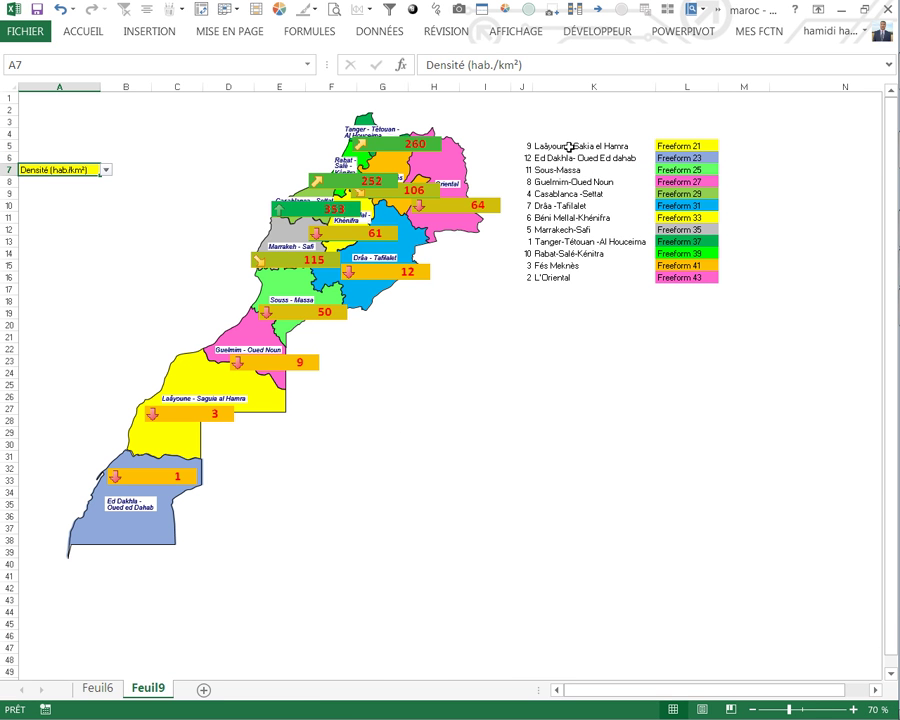
{"action": "left_click_drag", "start_coordinate": [569, 147], "coordinate": [670, 277]}
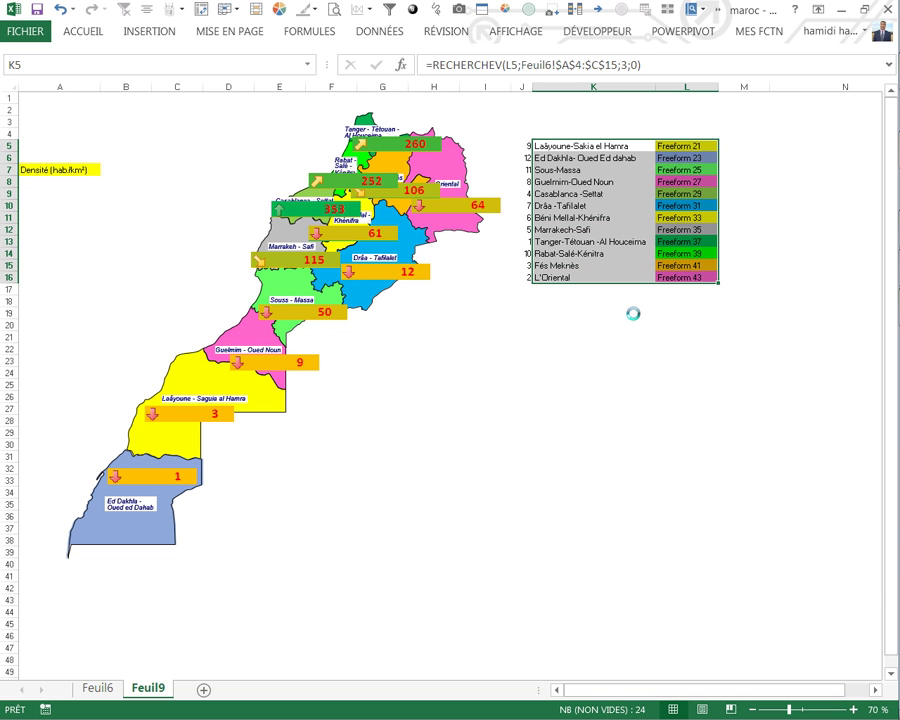
{"action": "key", "text": "ctrl+c"}
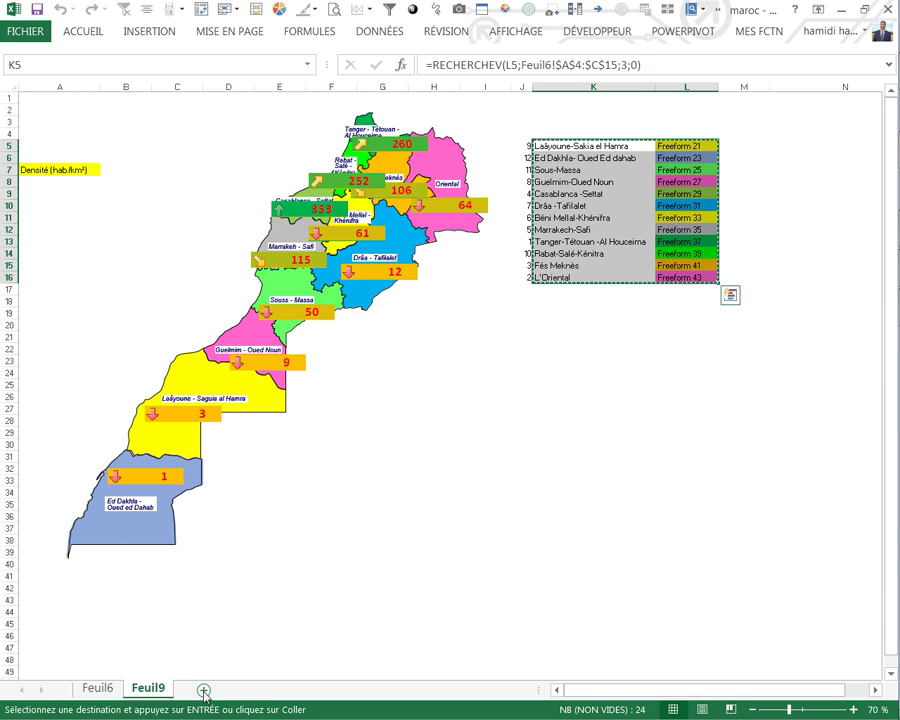
- Paste the list into I4 of a new sheet as values, then paste its coloured formatting
{"action": "left_click", "coordinate": [203, 690]}
{"action": "left_click", "coordinate": [631, 158]}
{"action": "right_click", "coordinate": [632, 160]}
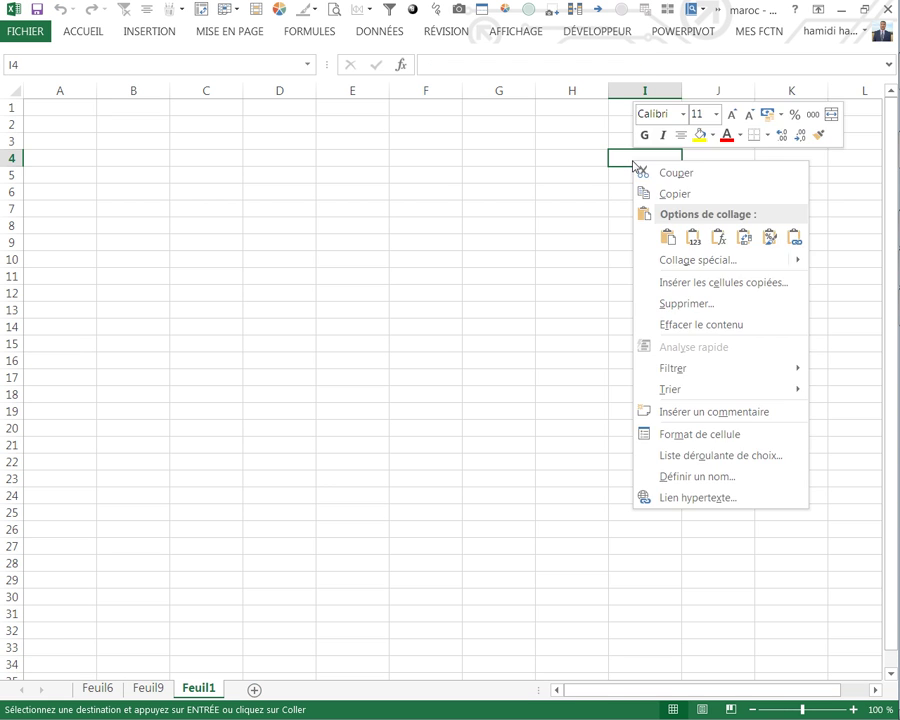
{"action": "left_click", "coordinate": [692, 237]}
{"action": "right_click", "coordinate": [650, 158]}
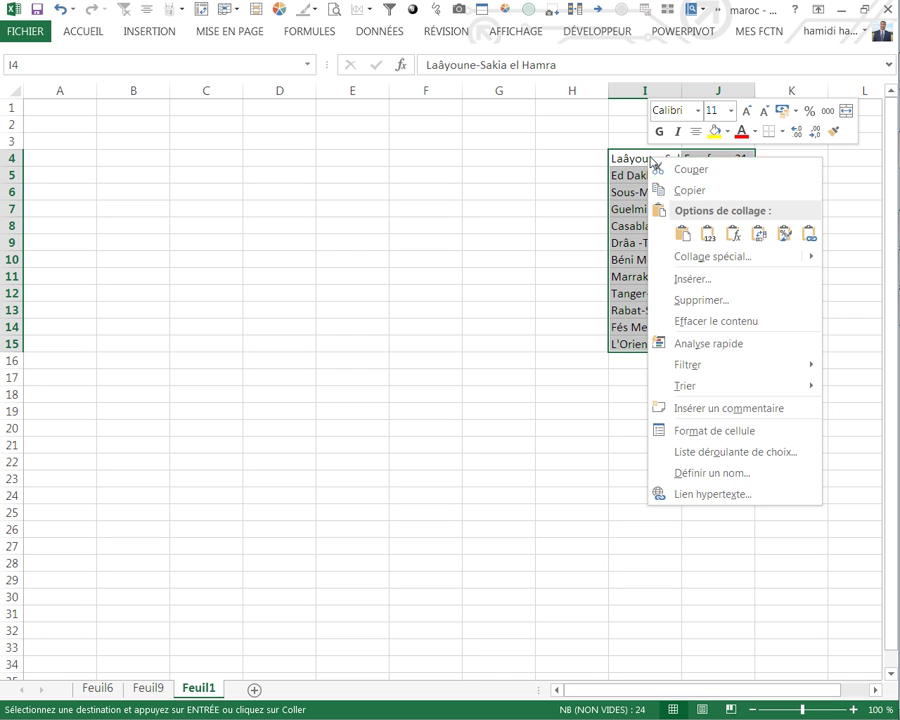
{"action": "left_click", "coordinate": [782, 235]}
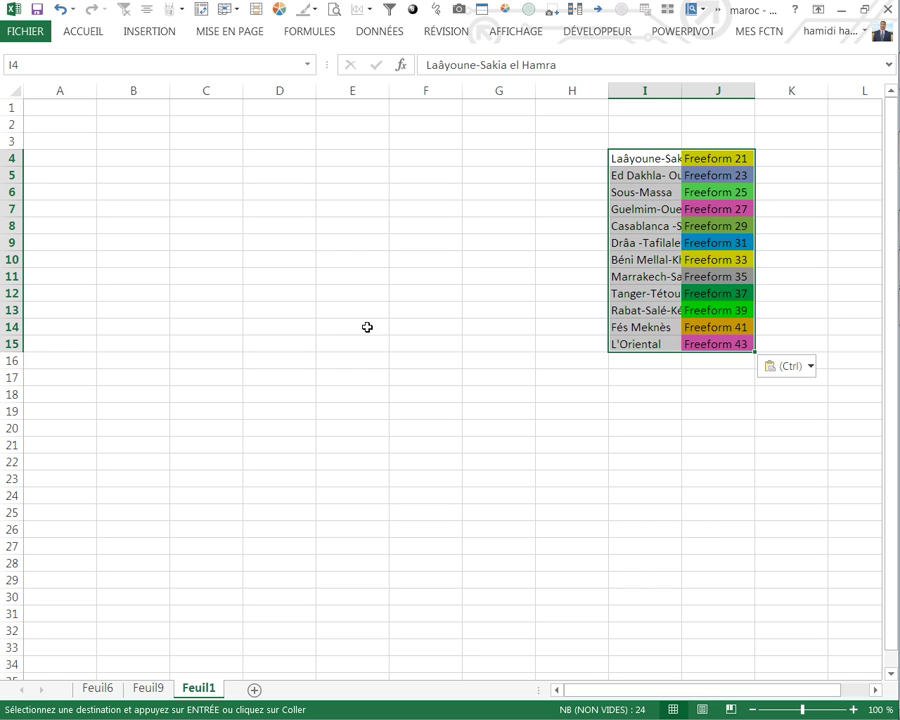
{"action": "left_click", "coordinate": [367, 327]}
- Delete the Feuil9 map sheet and confirm the deletion
{"action": "left_click", "coordinate": [161, 688]}
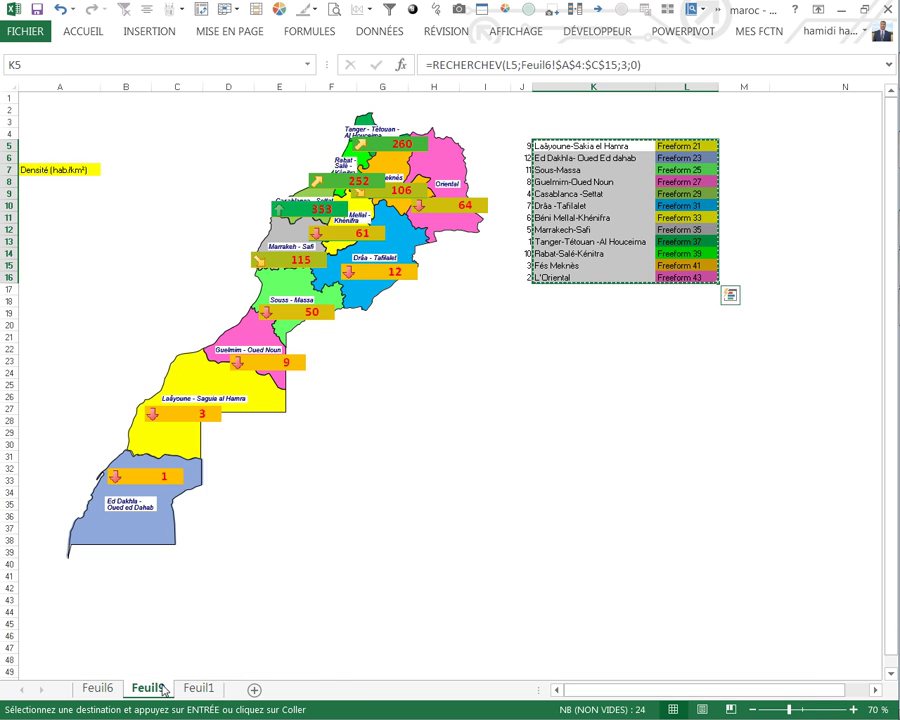
{"action": "right_click", "coordinate": [163, 690]}
{"action": "left_click", "coordinate": [218, 503]}
{"action": "left_click", "coordinate": [407, 411]}
- Clear the broken #REF! results in J2:J17 on Feuil6, then go to Feuil1
{"action": "left_click", "coordinate": [97, 687]}
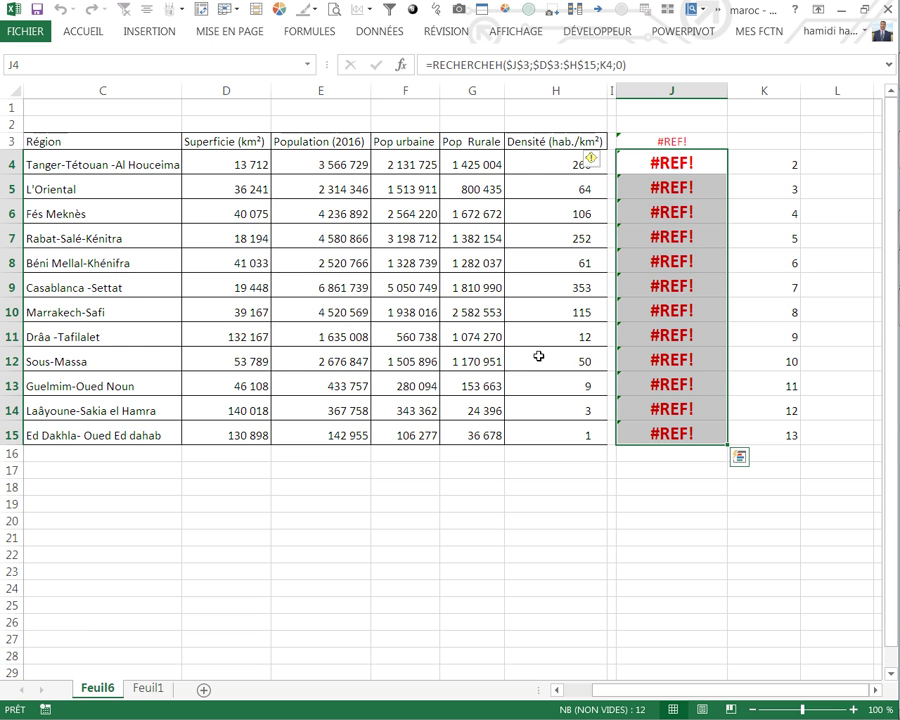
{"action": "left_click_drag", "start_coordinate": [648, 125], "coordinate": [695, 469]}
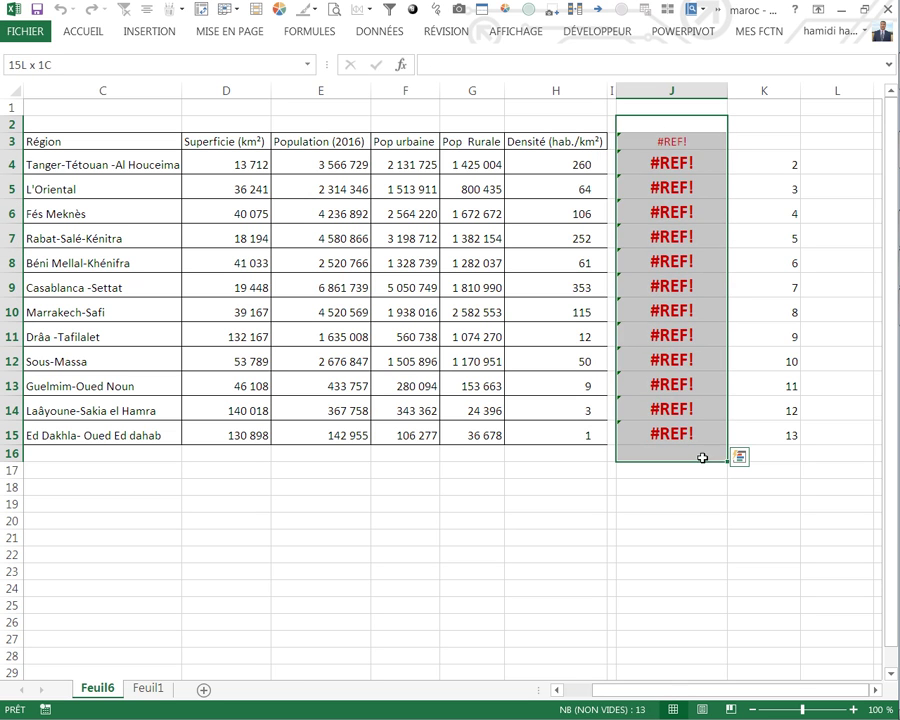
{"action": "key", "text": "Delete"}
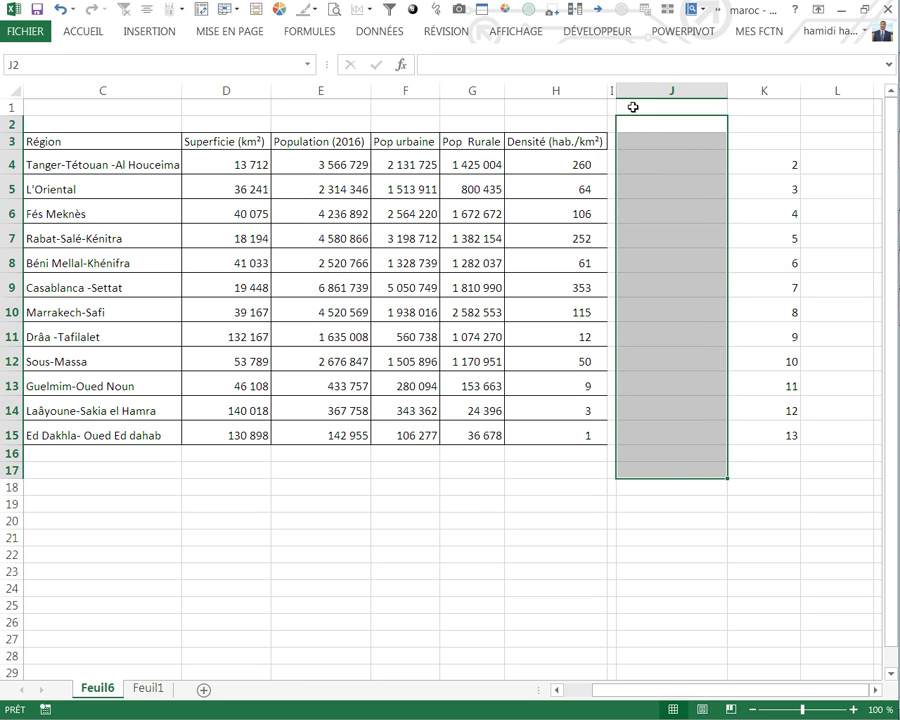
{"action": "mouse_move", "coordinate": [613, 109]}
{"action": "left_mouse_down"}
{"action": "mouse_move", "coordinate": [632, 110]}
{"action": "mouse_move", "coordinate": [656, 470]}
{"action": "left_mouse_up"}
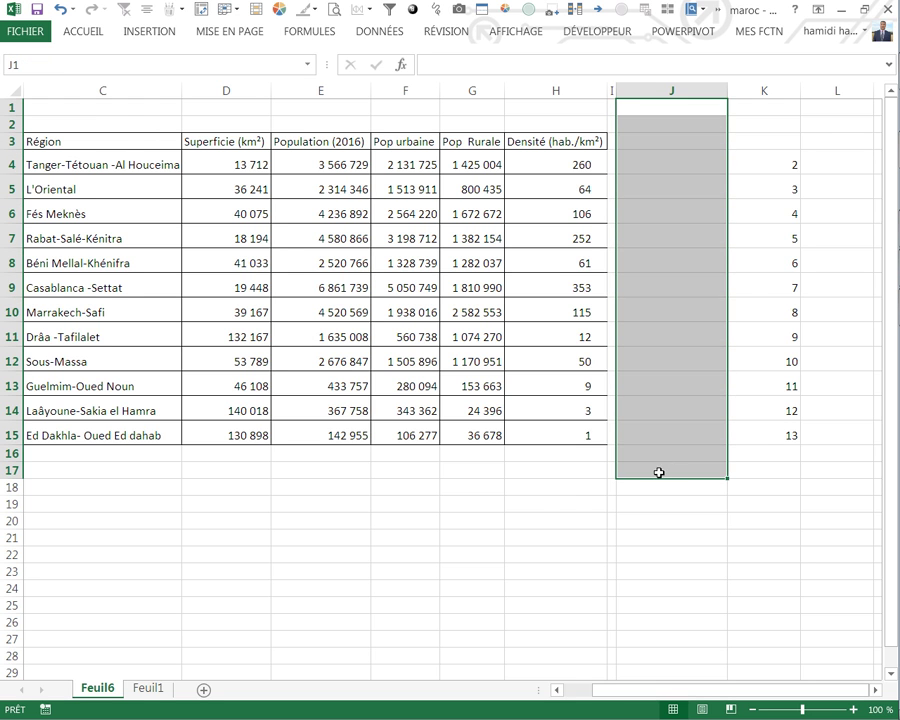
{"action": "left_click", "coordinate": [540, 496]}
{"action": "left_click", "coordinate": [160, 687]}
- Fill cell B6 on Feuil1 with yellow and widen column B
{"action": "left_click", "coordinate": [210, 479]}
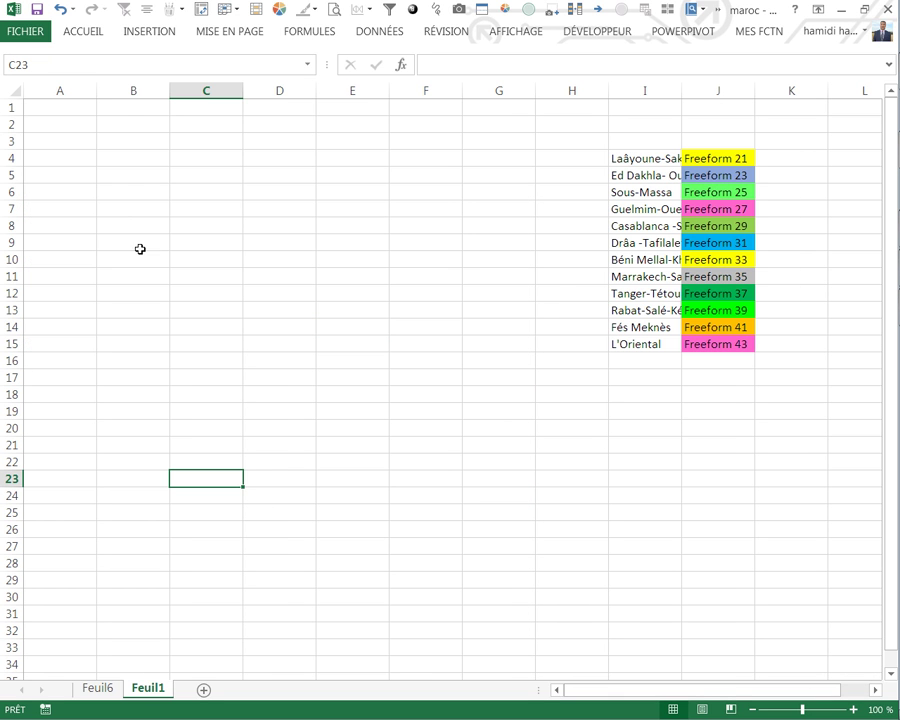
{"action": "left_click", "coordinate": [128, 195]}
{"action": "right_click", "coordinate": [128, 195]}
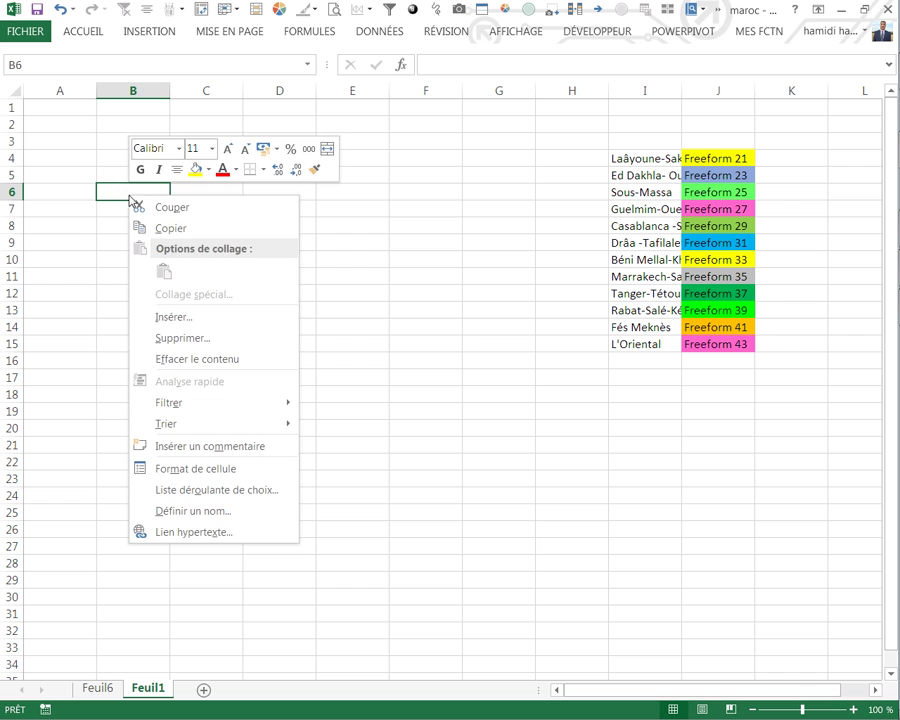
{"action": "left_click", "coordinate": [195, 169]}
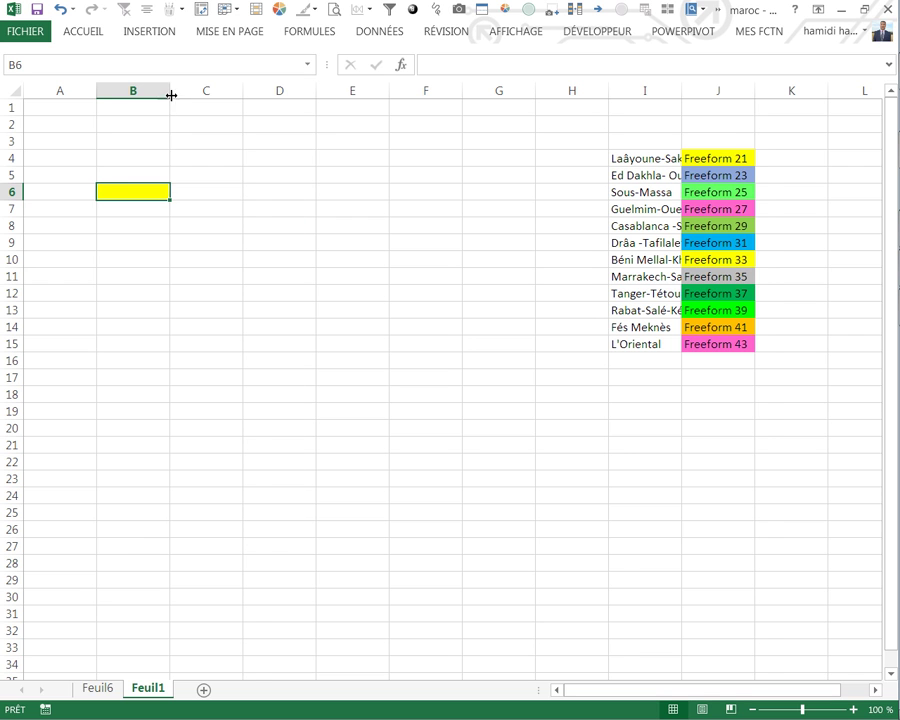
{"action": "left_click_drag", "start_coordinate": [170, 91], "coordinate": [182, 91]}
- Add a Data Validation list to B6 sourced from Feuil6 headers D3:I3
{"action": "left_click", "coordinate": [372, 38]}
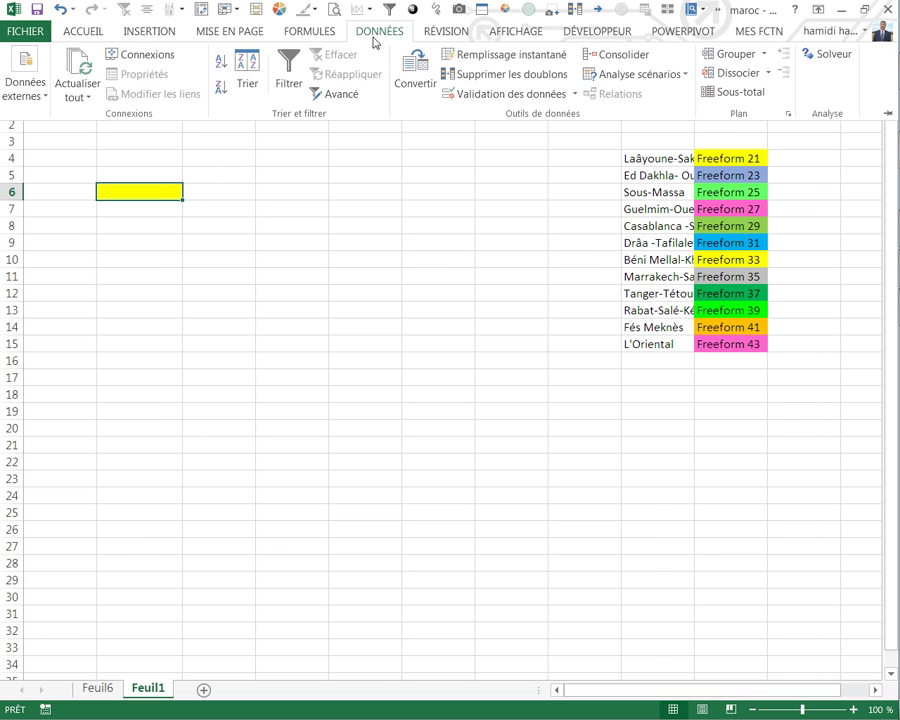
{"action": "left_click", "coordinate": [575, 94]}
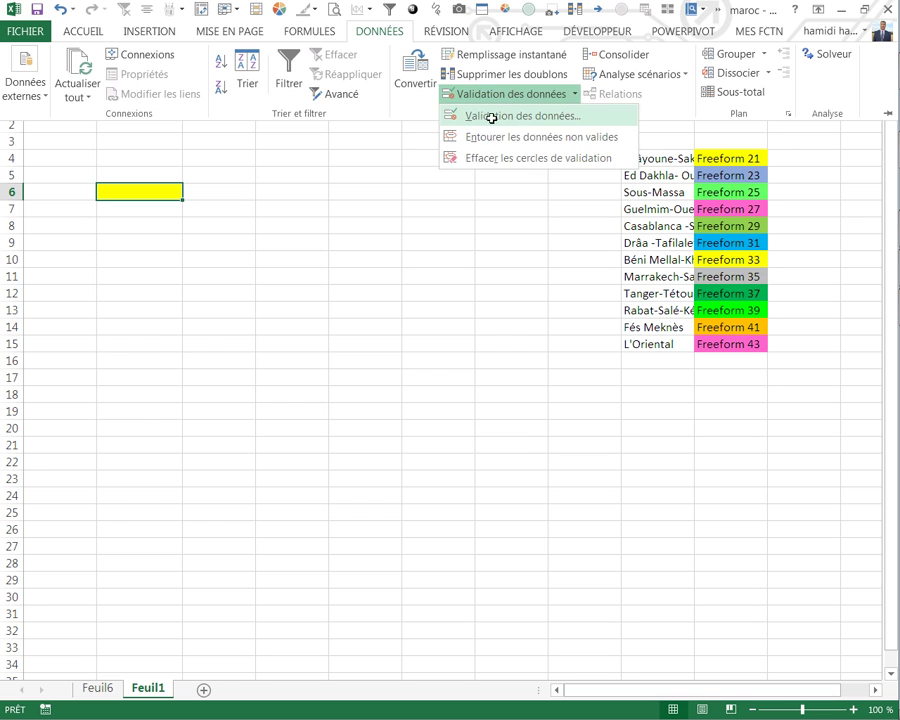
{"action": "left_click", "coordinate": [493, 117]}
{"action": "left_click", "coordinate": [252, 386]}
{"action": "left_click", "coordinate": [180, 440]}
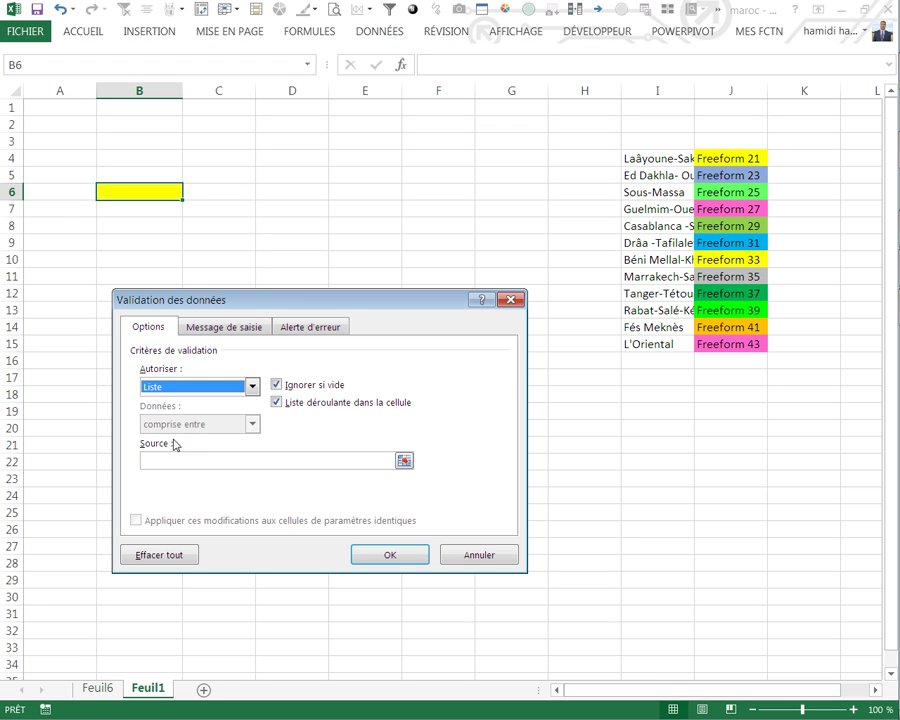
{"action": "left_click", "coordinate": [163, 458]}
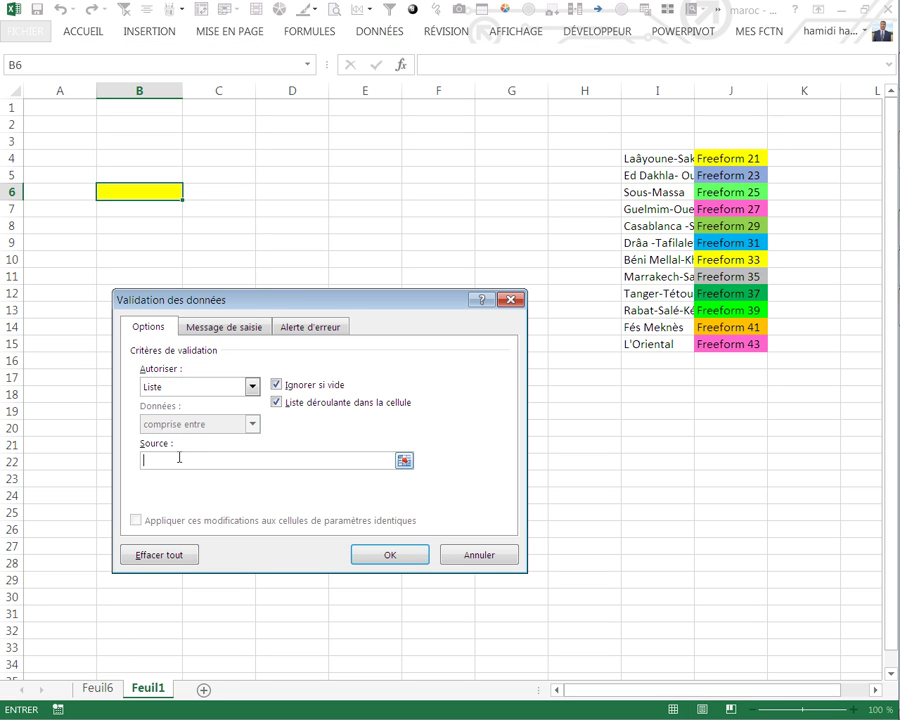
{"action": "left_click", "coordinate": [97, 688]}
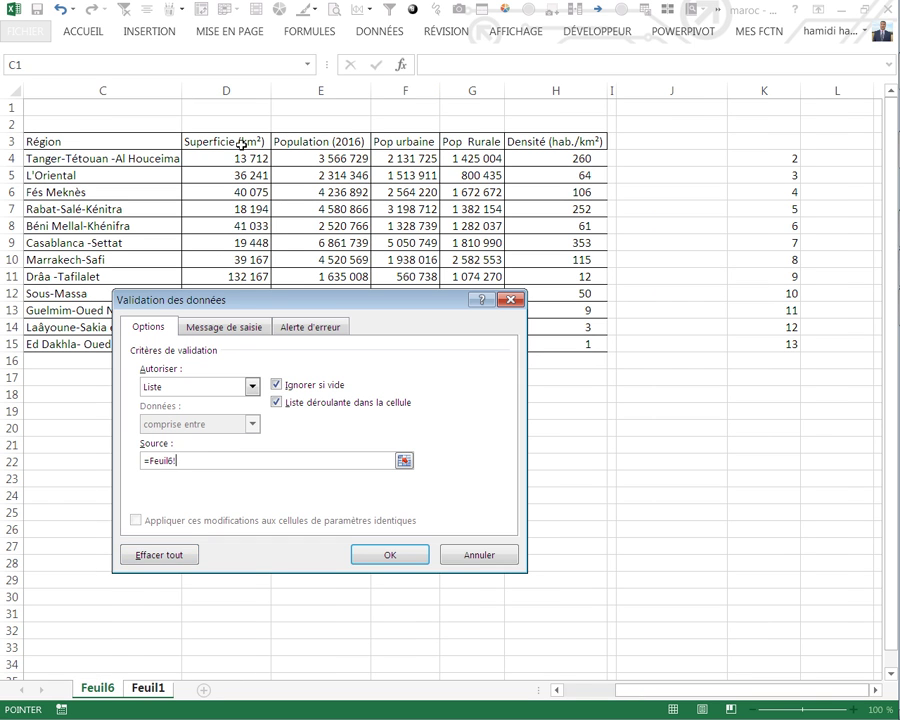
{"action": "left_click_drag", "start_coordinate": [242, 144], "coordinate": [611, 141]}
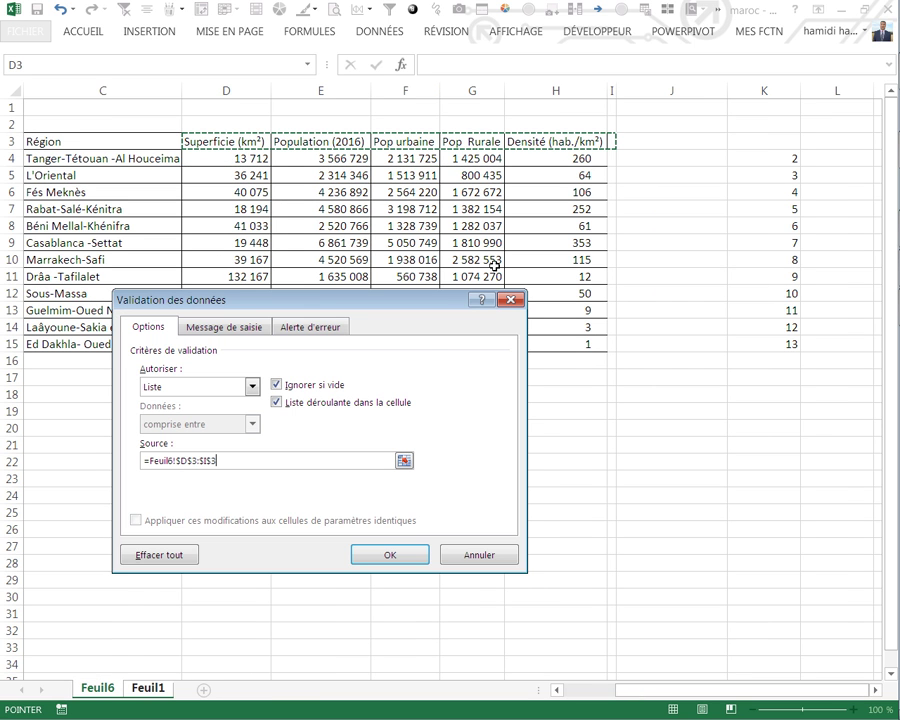
{"action": "left_click", "coordinate": [388, 557]}
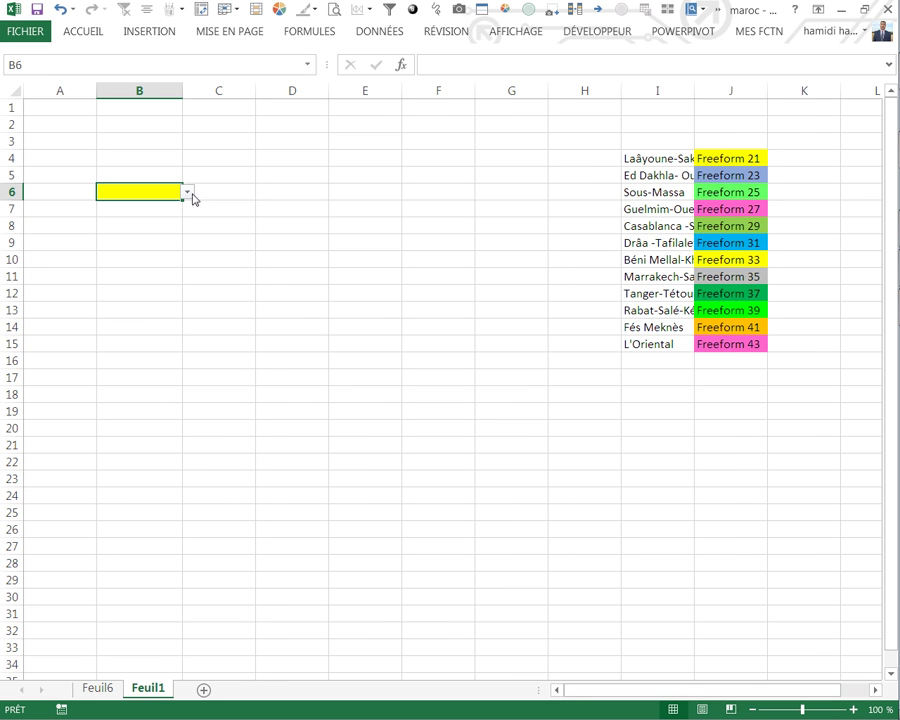
- Choose Population (2016) in B6 and widen column B so it fits
{"action": "left_click", "coordinate": [187, 192]}
{"action": "left_click", "coordinate": [153, 228]}
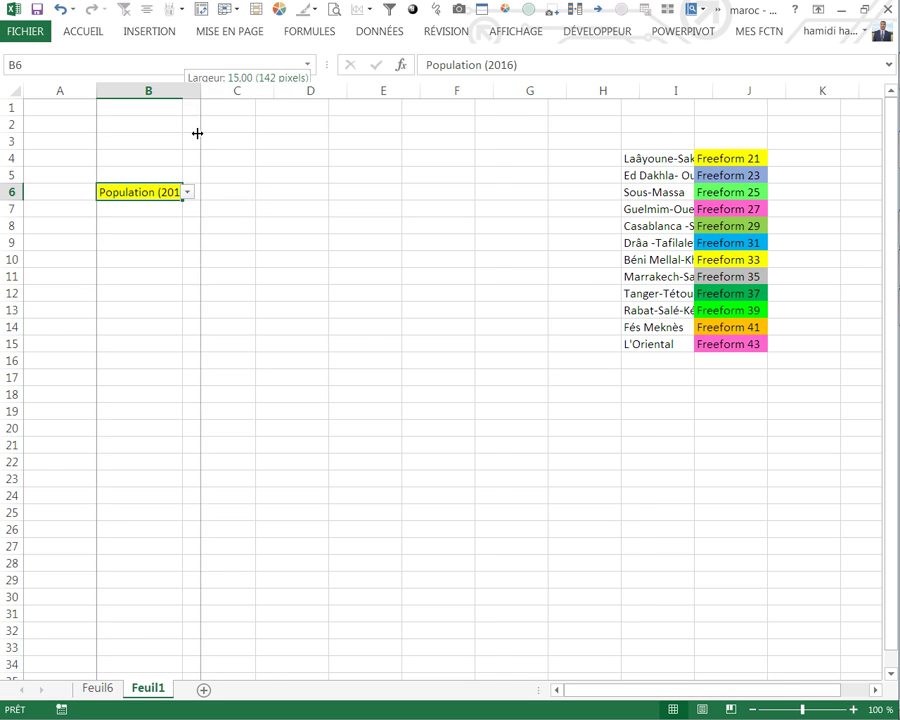
{"action": "left_click_drag", "start_coordinate": [190, 96], "coordinate": [210, 132]}
{"action": "left_click", "coordinate": [97, 688]}
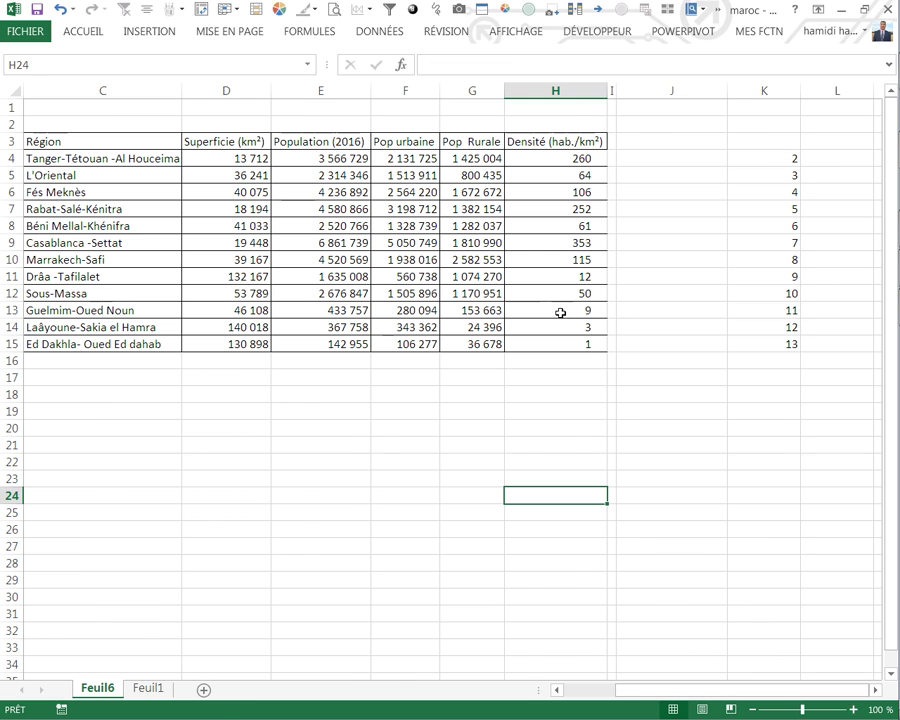
- Enter =Feuil1!B6 in Feuil6 cell J3 to mirror the dropdown choice
{"action": "left_click", "coordinate": [644, 143]}
{"action": "type", "text": "="}
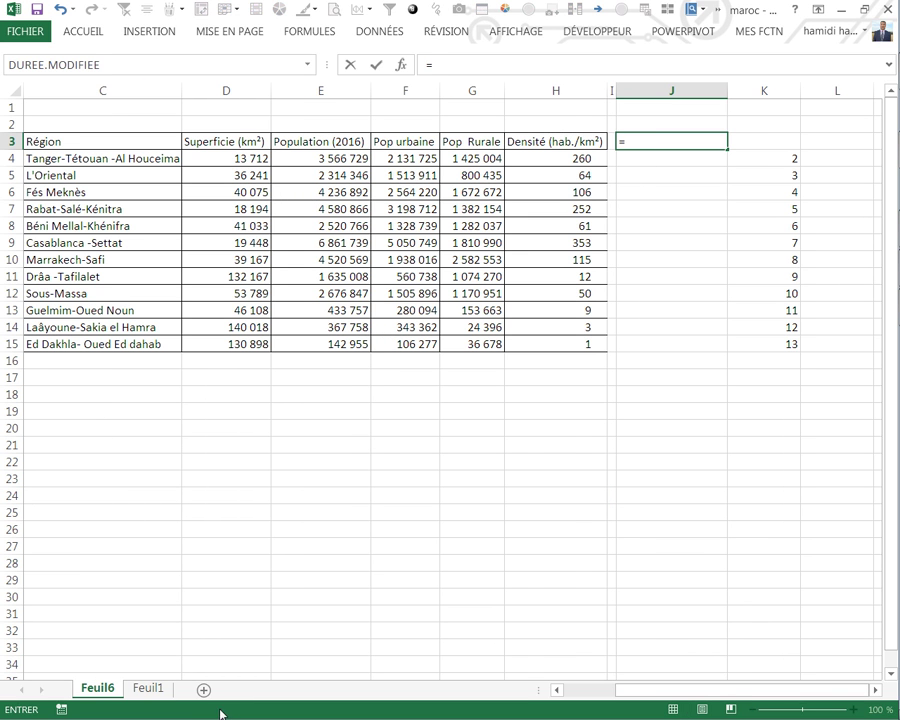
{"action": "left_click", "coordinate": [162, 695]}
{"action": "left_click", "coordinate": [125, 209]}
{"action": "key", "text": "Up"}
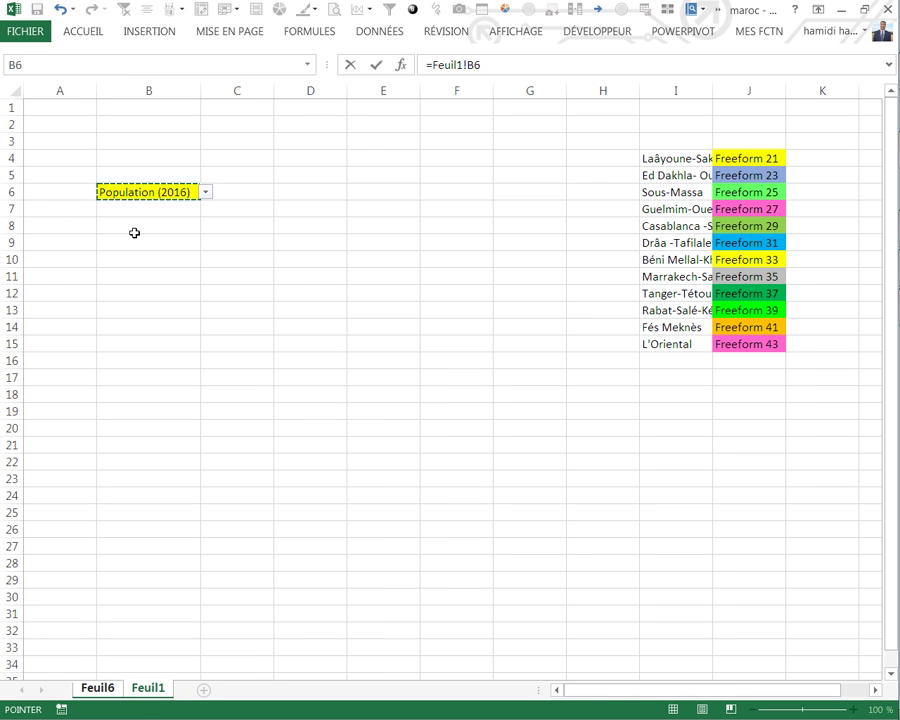
{"action": "key", "text": "Return"}
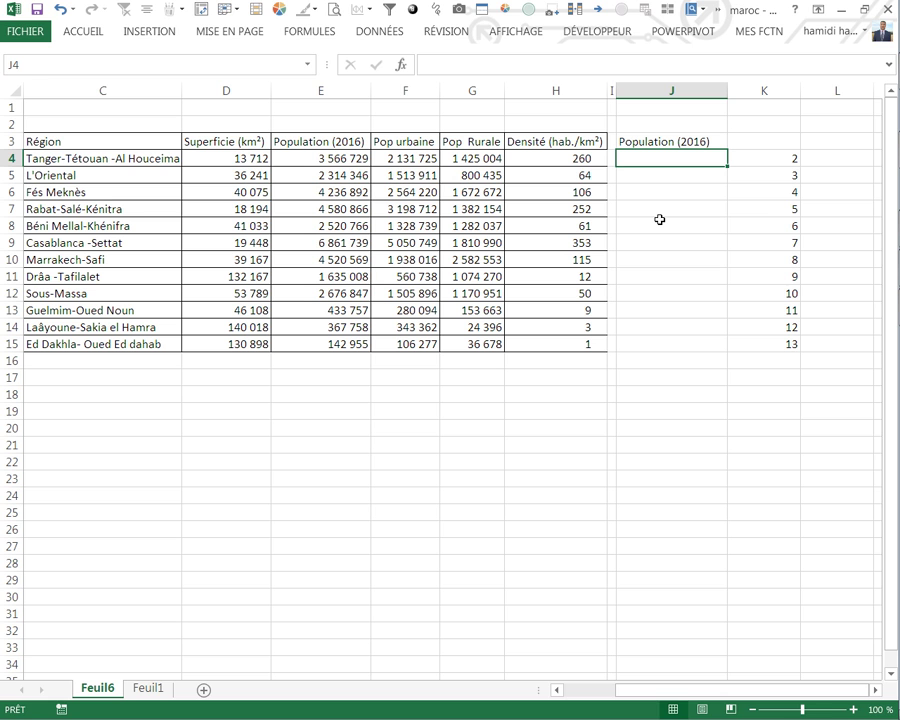
- Start J4's lookup formula, switching from RECHERCHEV to RECHERCHEH with $J$3 as lookup value
{"action": "type", "text": "=re"}
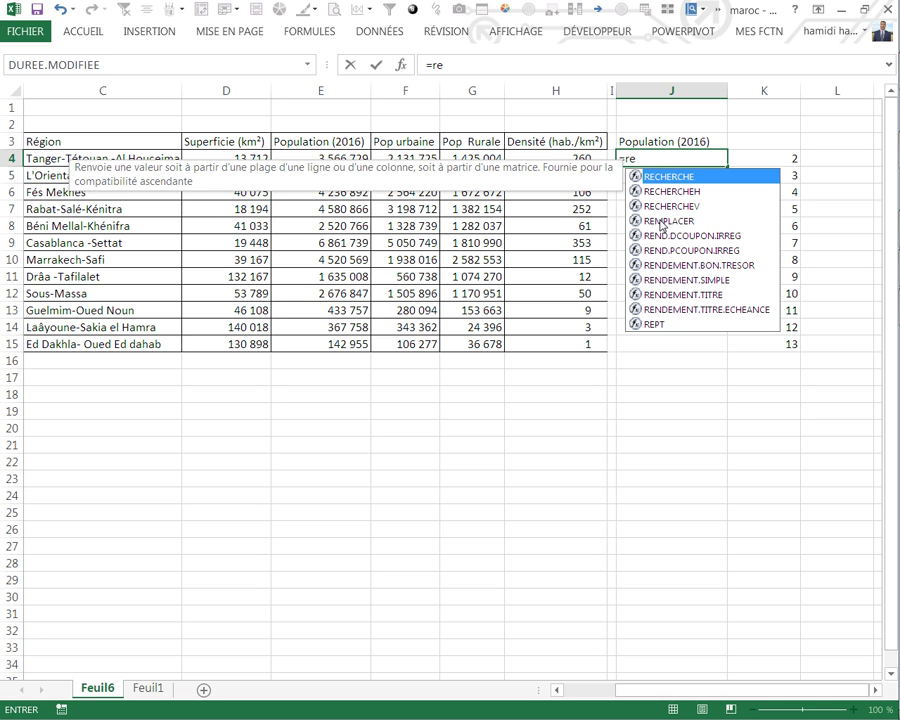
{"action": "double_click", "coordinate": [663, 207]}
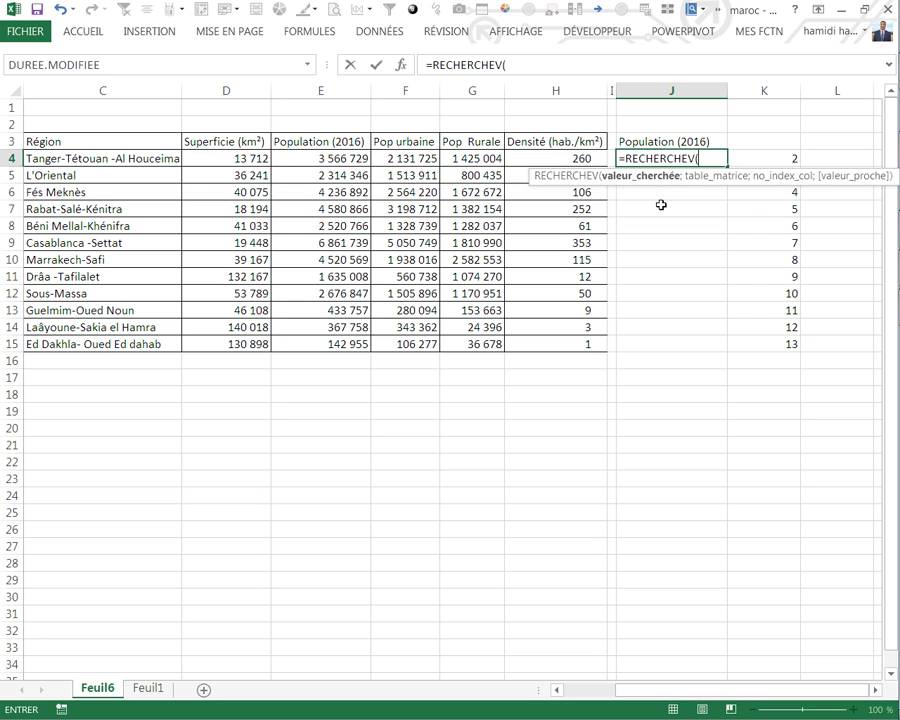
{"action": "left_click", "coordinate": [662, 141]}
{"action": "key", "text": "F4"}
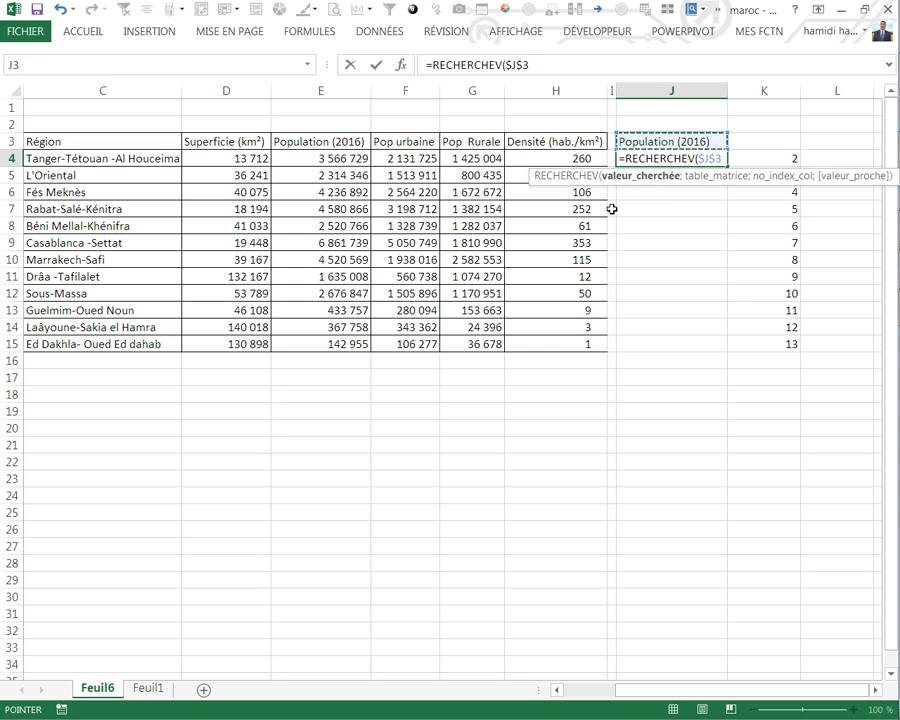
{"action": "type", "text": ";"}
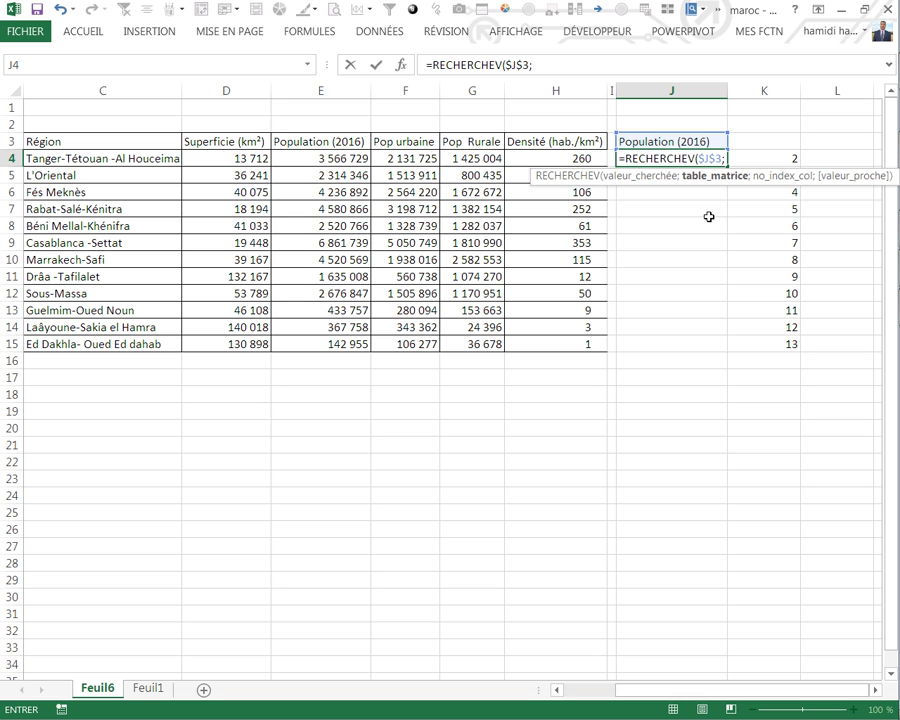
{"action": "key", "text": "BackSpace"}
{"action": "key", "text": "BackSpace"}
{"action": "key", "text": "BackSpace"}
{"action": "key", "text": "BackSpace"}
{"action": "key", "text": "BackSpace"}
{"action": "key", "text": "BackSpace"}
{"action": "key", "text": "BackSpace"}
{"action": "type", "text": "h("}
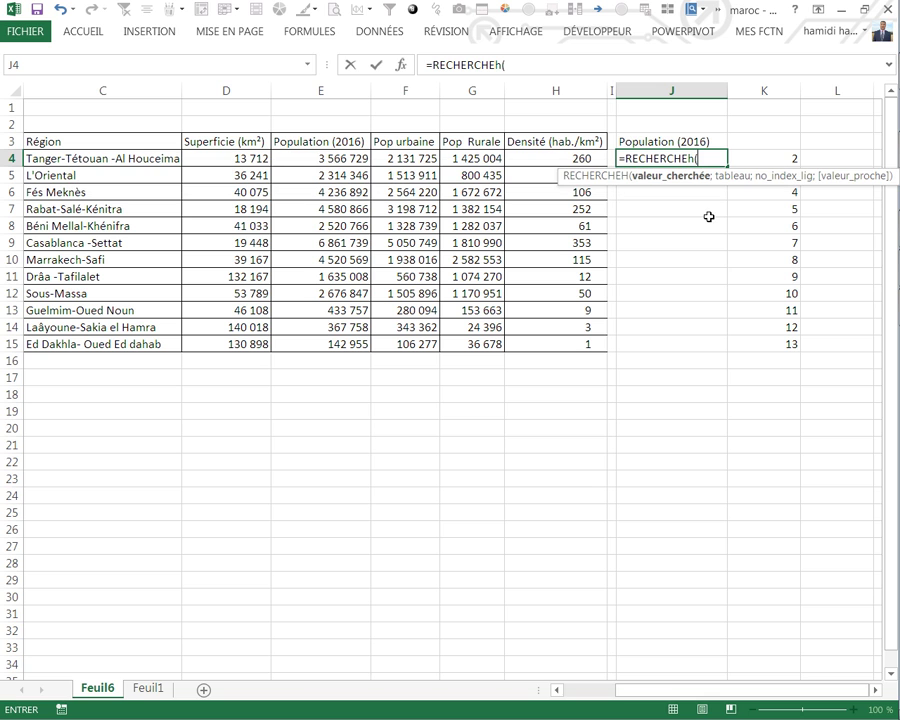
{"action": "left_click", "coordinate": [670, 143]}
{"action": "key", "text": "F4"}
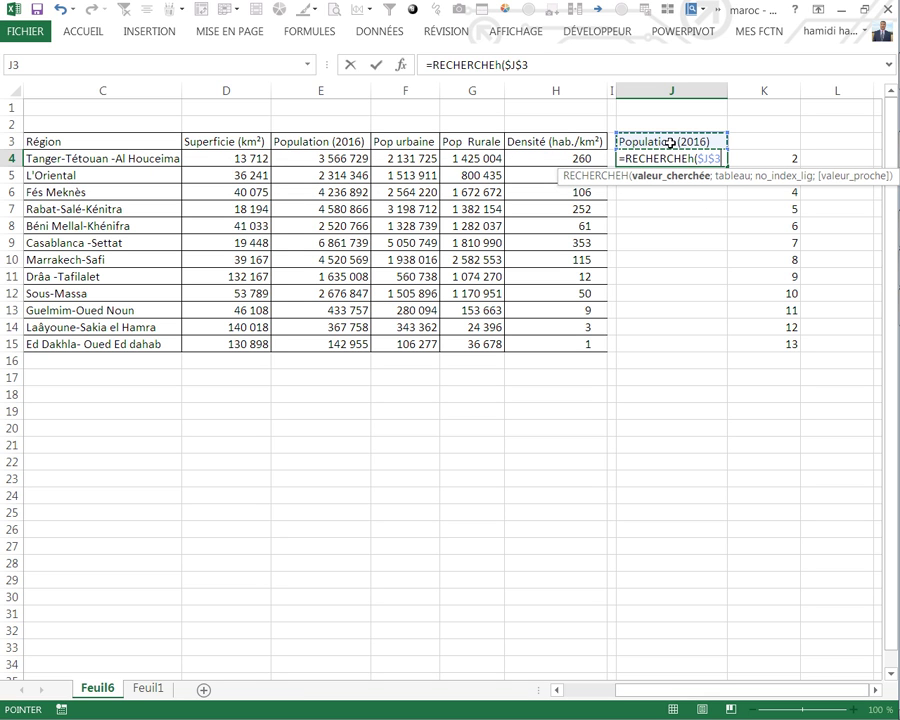
{"action": "key", "text": "F8"}
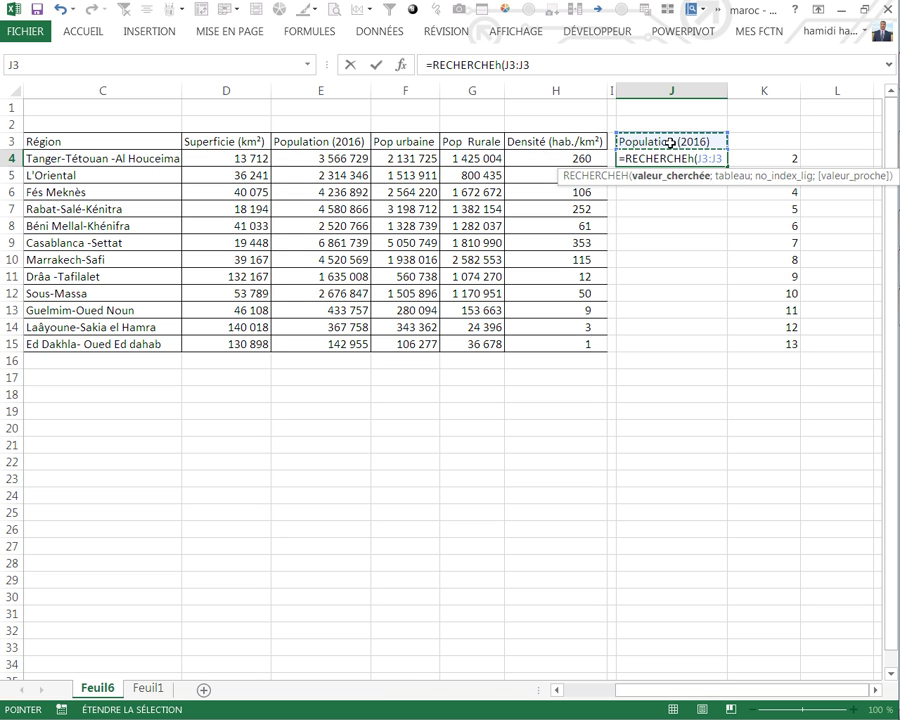
{"action": "type", "text": ";"}
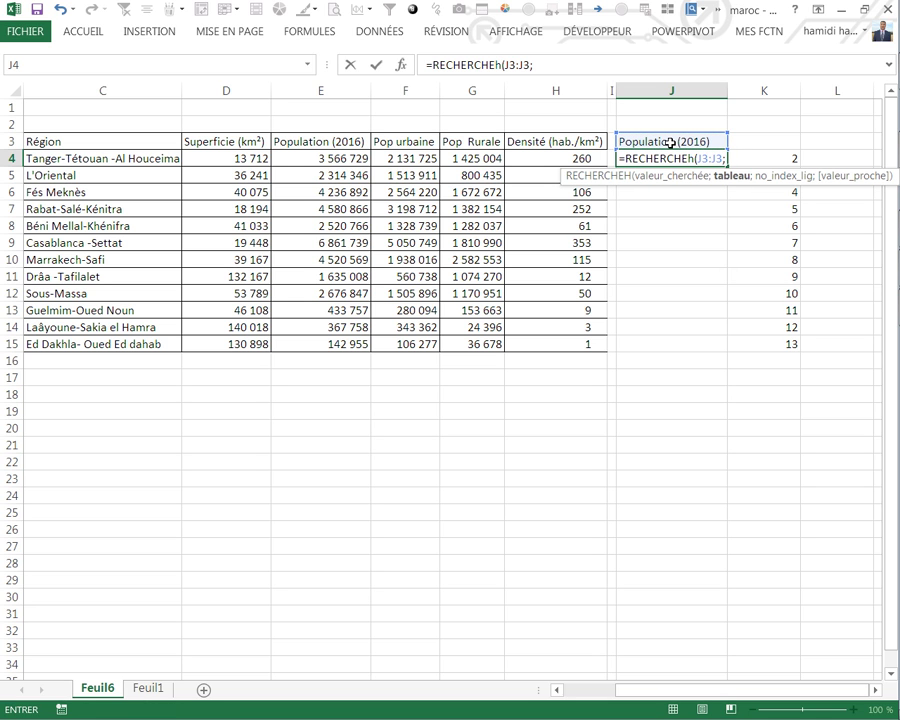
- Complete J4 as =RECHERCHEH($J$3;D3:$I$16;2;0), returning 3566729
{"action": "left_click", "coordinate": [560, 66]}
{"action": "key", "text": "BackSpace"}
{"action": "key", "text": "BackSpace"}
{"action": "key", "text": "BackSpace"}
{"action": "key", "text": "BackSpace"}
{"action": "key", "text": "BackSpace"}
{"action": "key", "text": "BackSpace"}
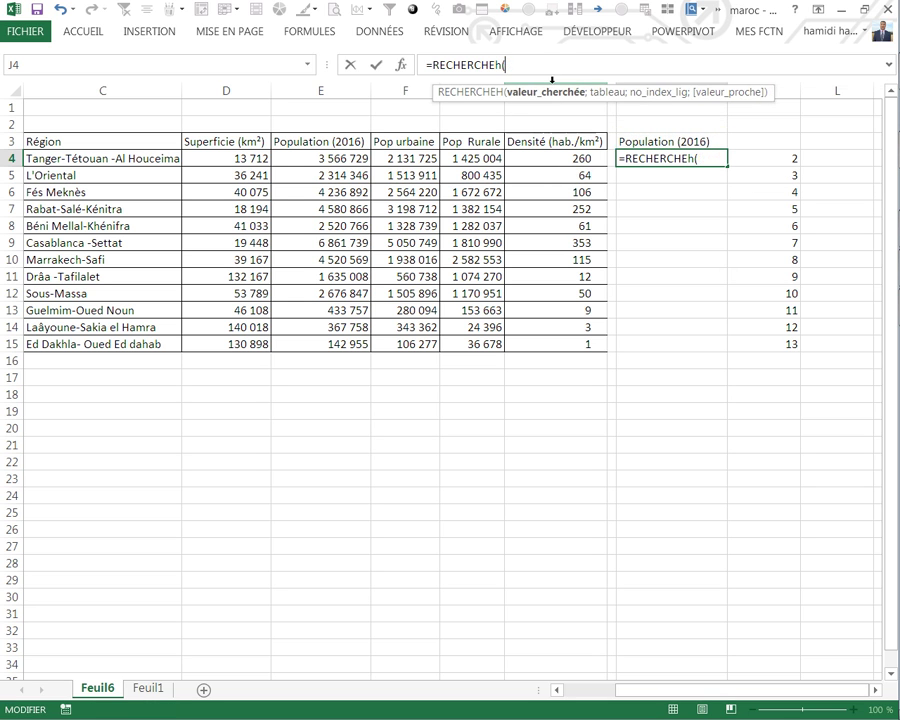
{"action": "left_click", "coordinate": [665, 142]}
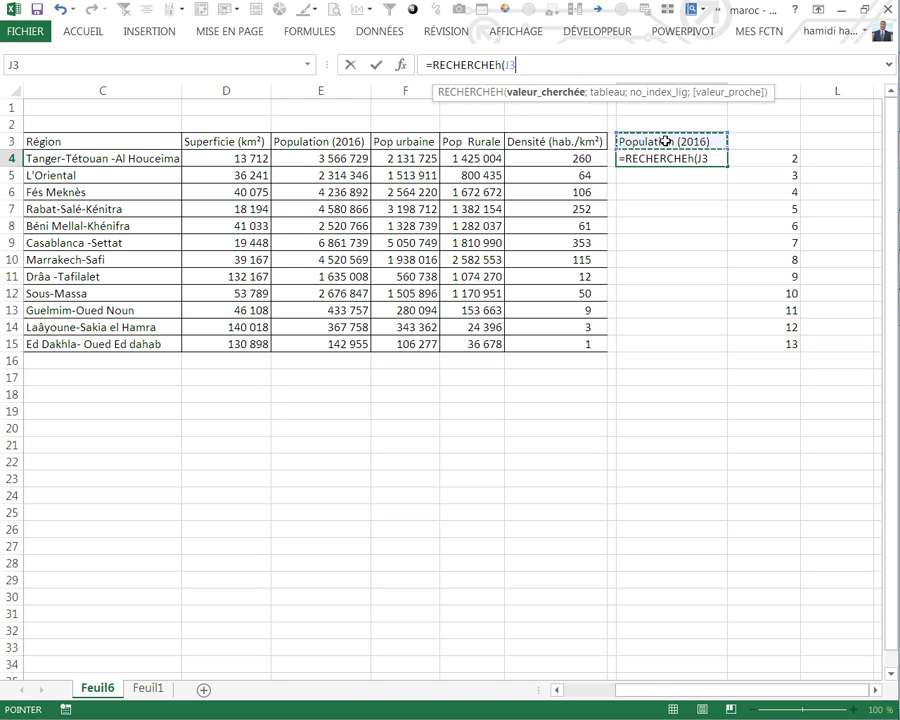
{"action": "key", "text": "F4"}
{"action": "mouse_move", "coordinate": [244, 141]}
{"action": "left_mouse_down"}
{"action": "mouse_move", "coordinate": [537, 311]}
{"action": "mouse_move", "coordinate": [562, 354]}
{"action": "mouse_move", "coordinate": [598, 353]}
{"action": "mouse_move", "coordinate": [610, 363]}
{"action": "left_mouse_up"}
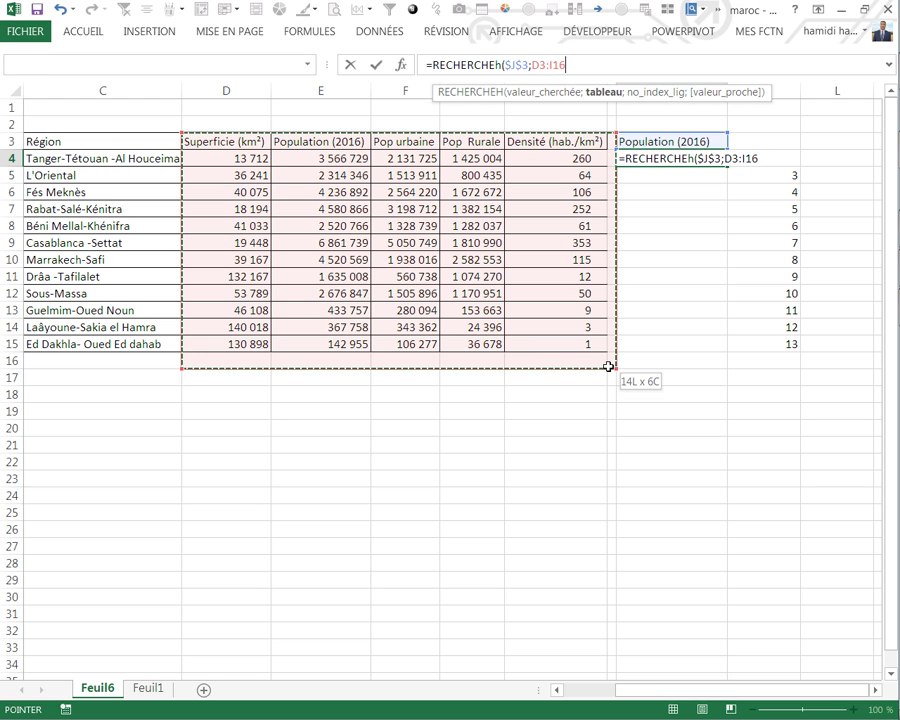
{"action": "type", "text": ";"}
{"action": "key", "text": "BackSpace"}
{"action": "key", "text": "F4"}
{"action": "type", "text": ";2;0"}
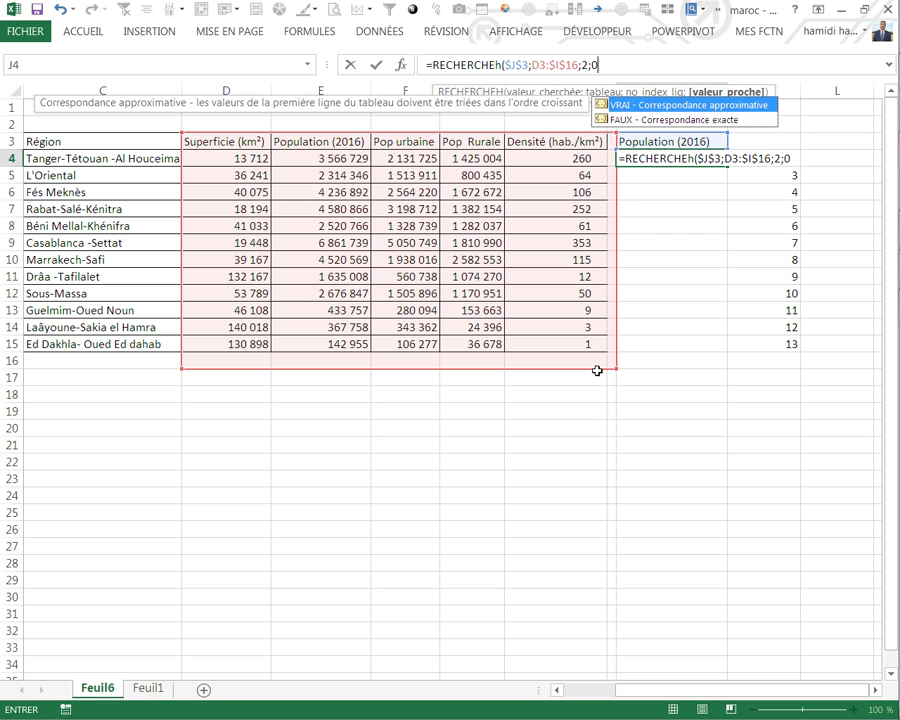
{"action": "type", "text": ")"}
{"action": "key", "text": "Return"}
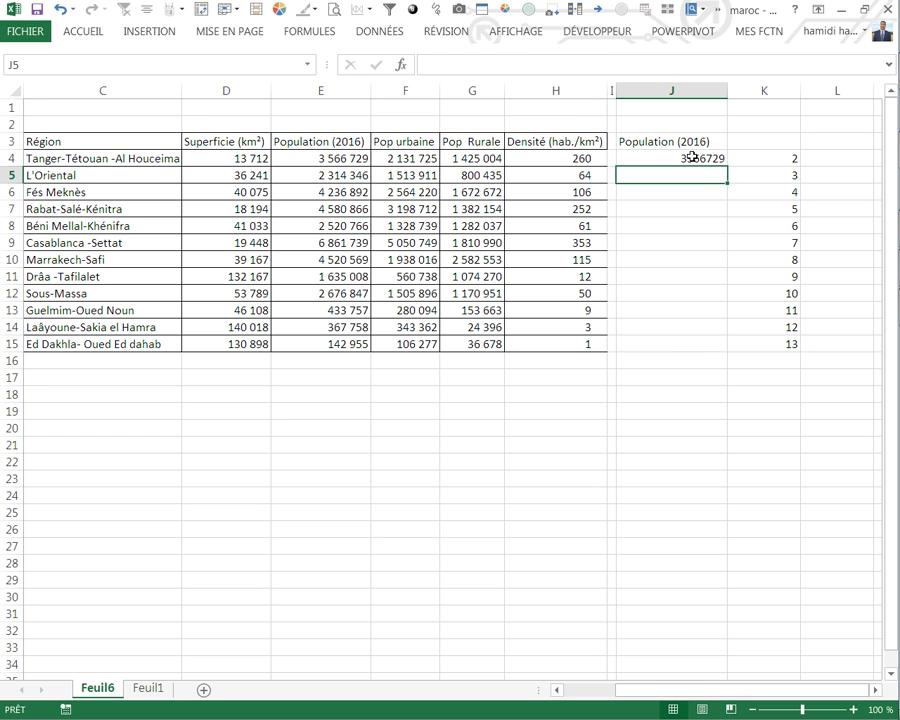
{"action": "left_click", "coordinate": [671, 157]}
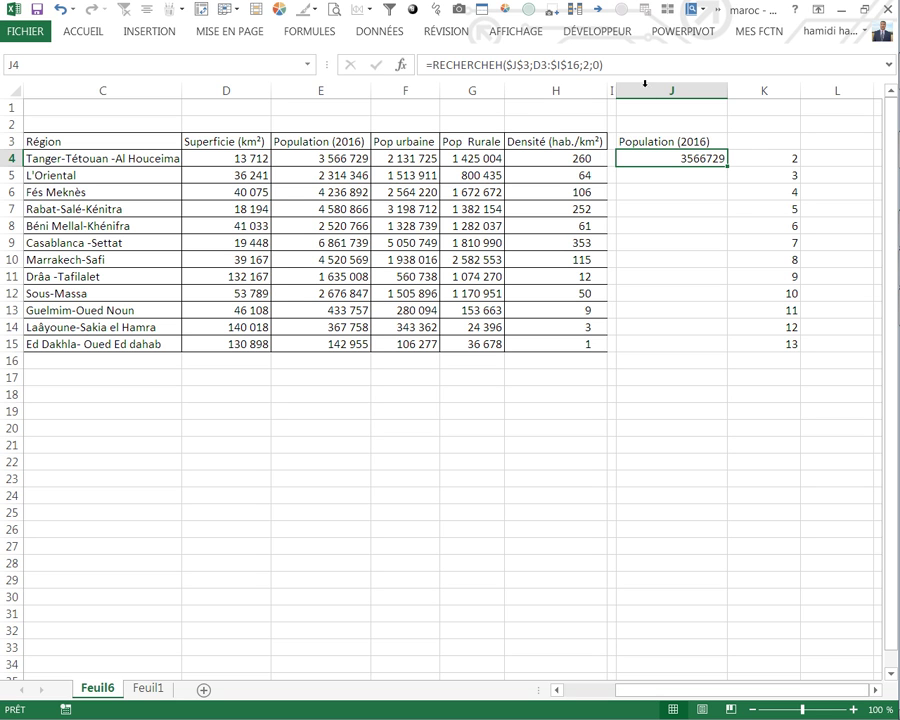
- Replace the row index 2 with K4 in J4's formula and fill it down column J
{"action": "left_click", "coordinate": [588, 64]}
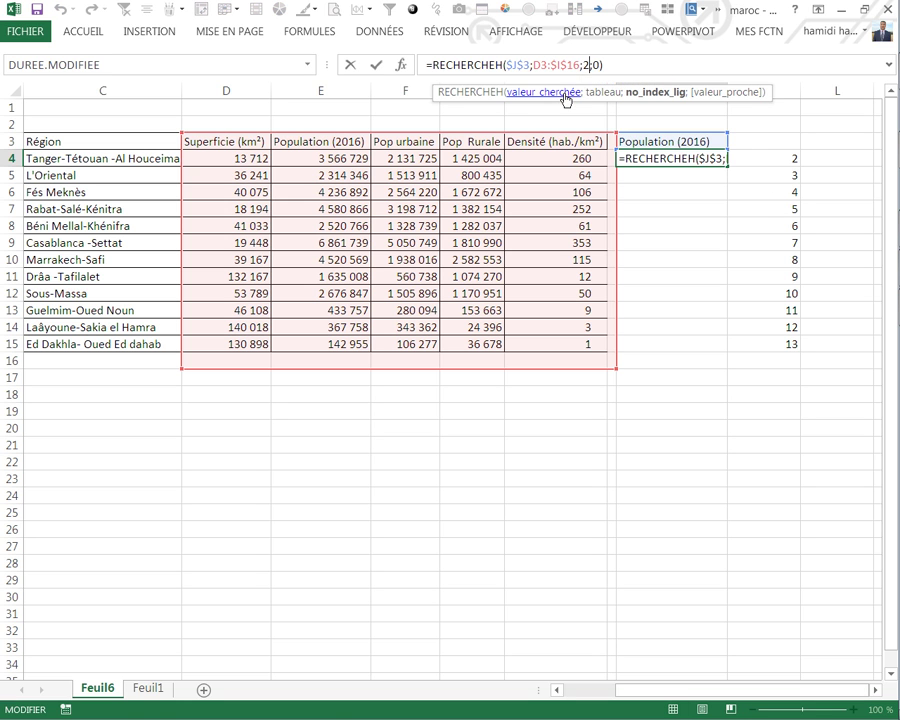
{"action": "key", "text": "BackSpace"}
{"action": "left_click", "coordinate": [783, 165]}
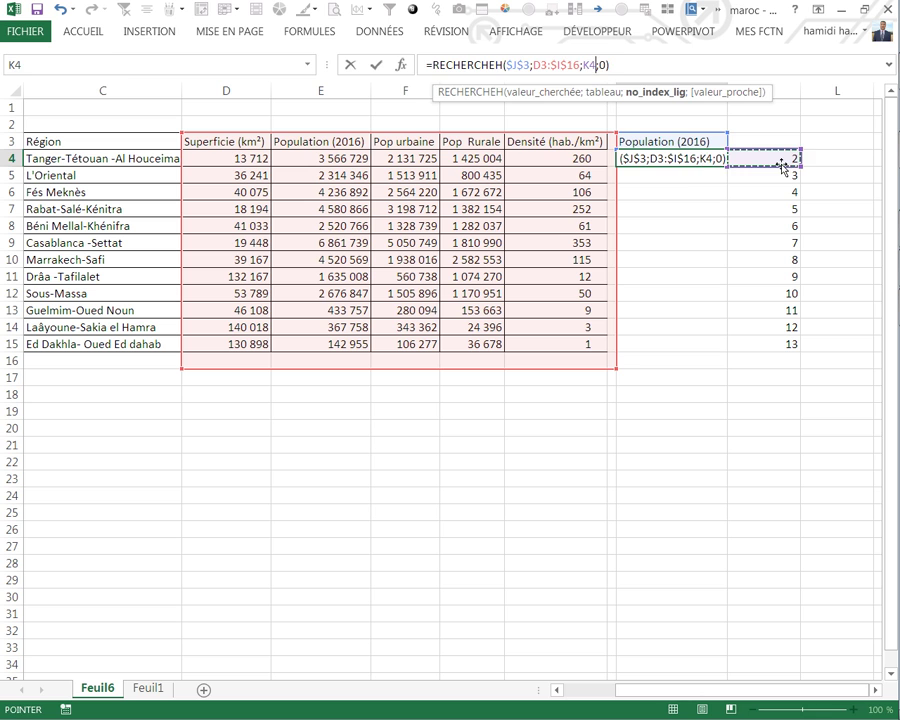
{"action": "key", "text": "Return"}
{"action": "left_click", "coordinate": [697, 157]}
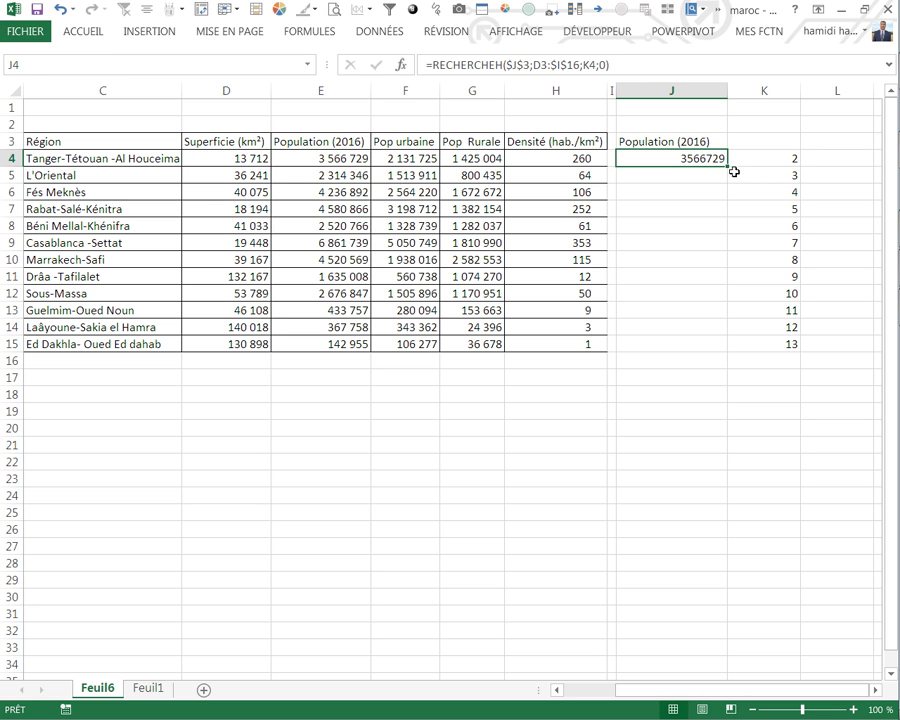
{"action": "mouse_move", "coordinate": [731, 166]}
{"action": "left_mouse_down"}
{"action": "mouse_move", "coordinate": [718, 343]}
{"action": "mouse_move", "coordinate": [676, 385]}
{"action": "left_mouse_up"}
{"action": "left_click", "coordinate": [698, 180]}
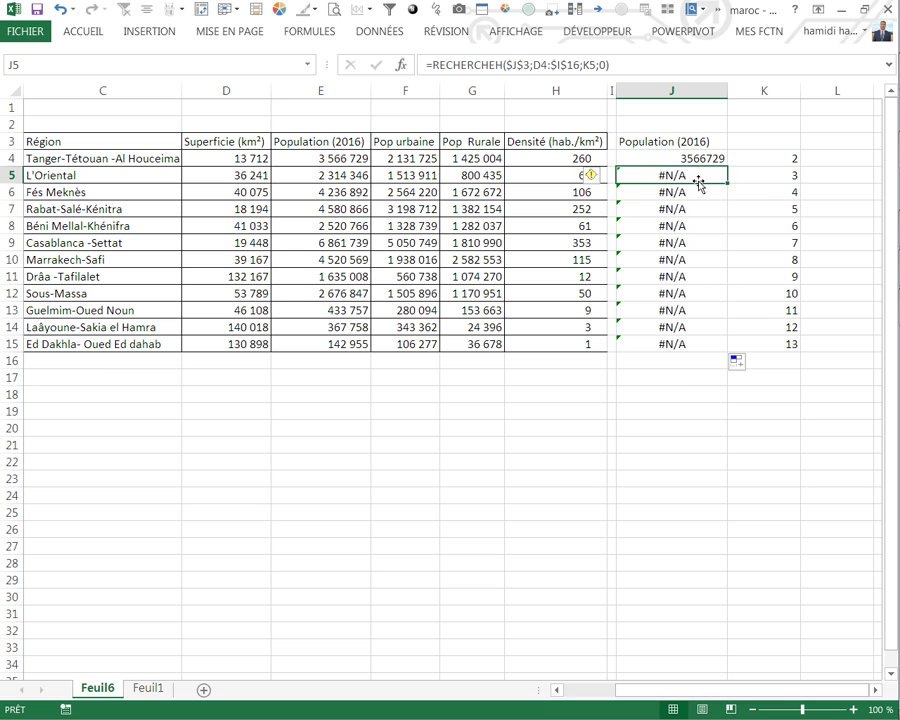
{"action": "key", "text": "Down"}
{"action": "key", "text": "Down"}
{"action": "key", "text": "Down"}
- Anchor the range start as $D$3 in J4 and refill the formula down to J15
{"action": "left_click", "coordinate": [704, 152]}
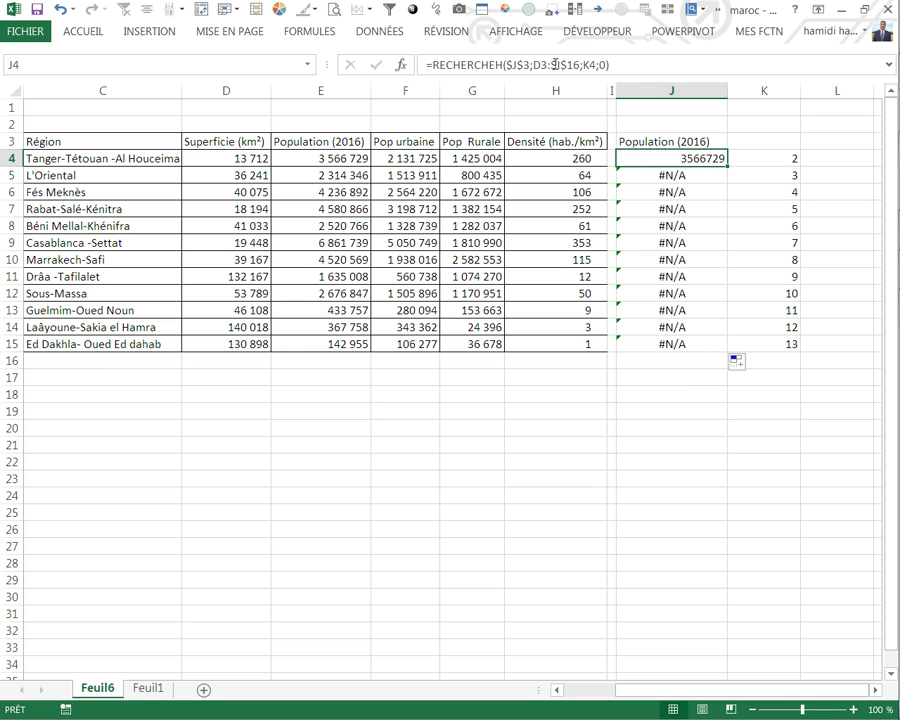
{"action": "left_click", "coordinate": [555, 64]}
{"action": "key", "text": "F4"}
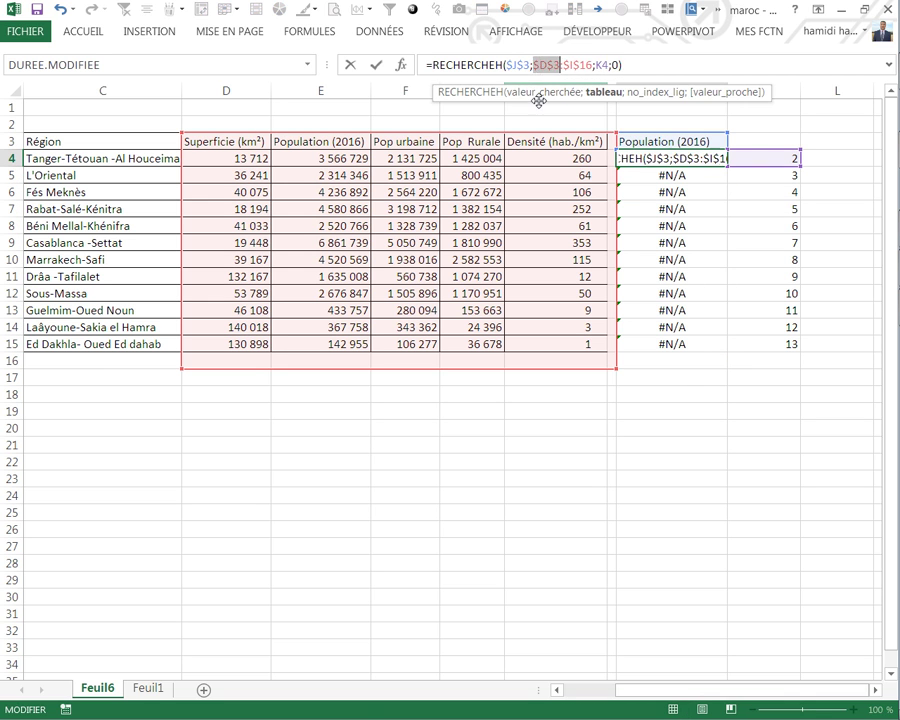
{"action": "key", "text": "Return"}
{"action": "left_click", "coordinate": [698, 160]}
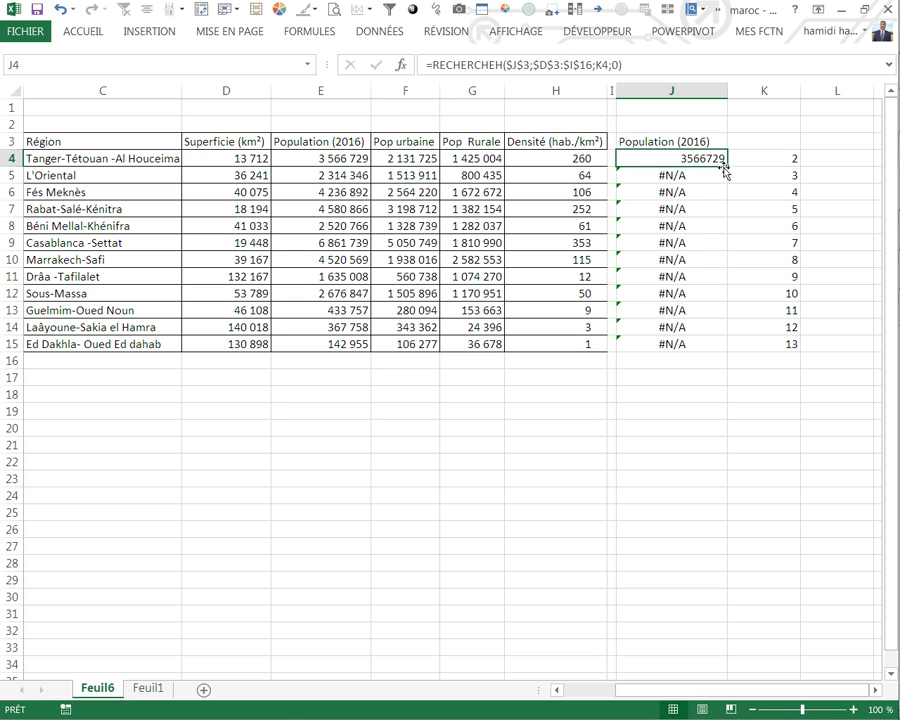
{"action": "left_click_drag", "start_coordinate": [727, 169], "coordinate": [719, 345]}
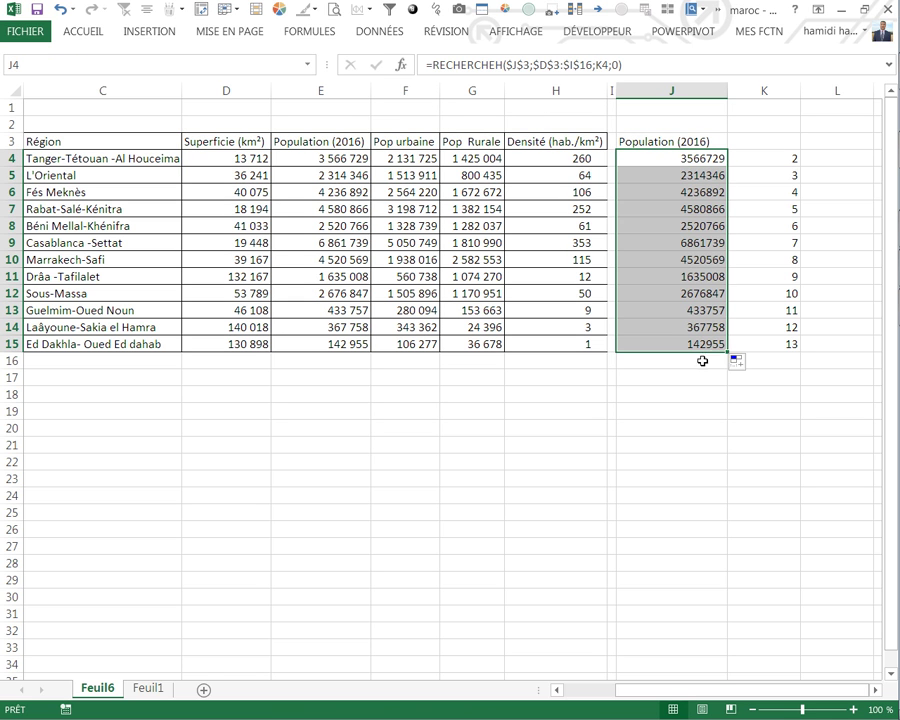
- Apply a green-to-red colour scale to the J4:J15 population values
{"action": "left_click", "coordinate": [72, 31]}
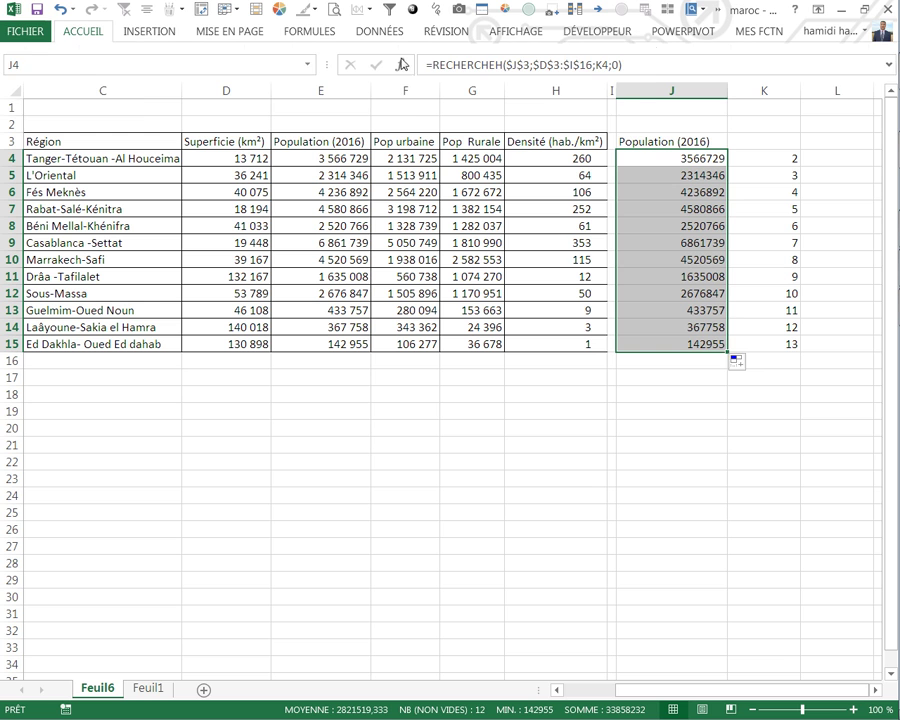
{"action": "left_click", "coordinate": [622, 54]}
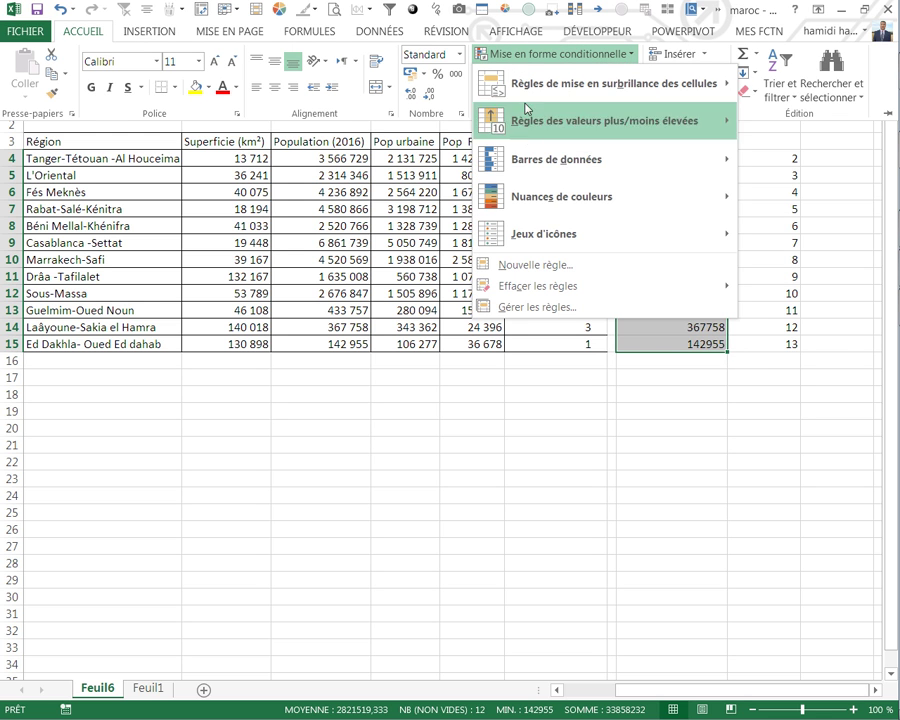
{"action": "mouse_move", "coordinate": [532, 196]}
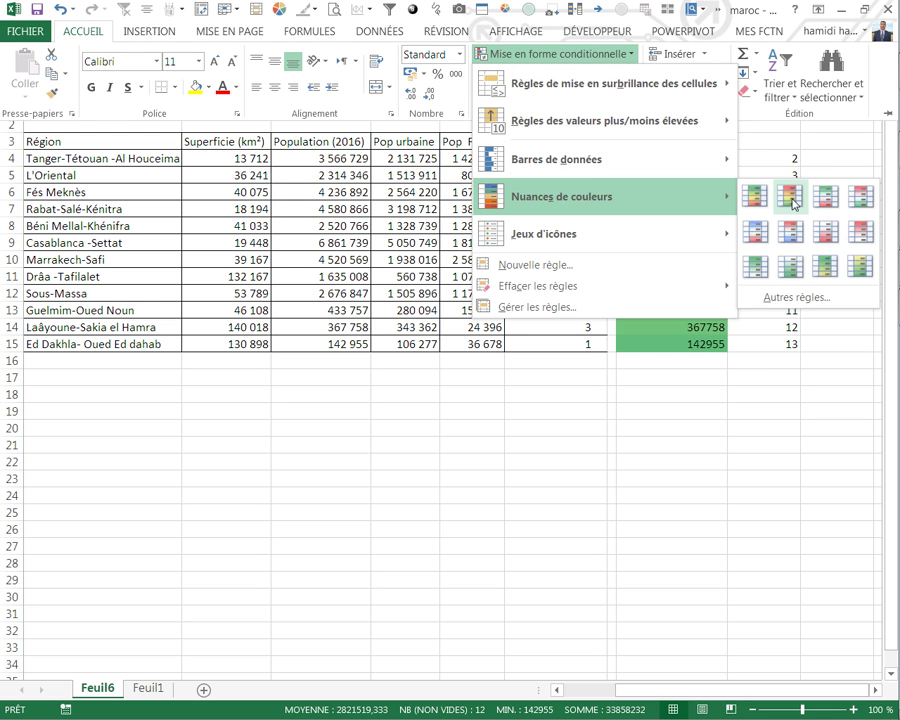
{"action": "left_click", "coordinate": [791, 199]}
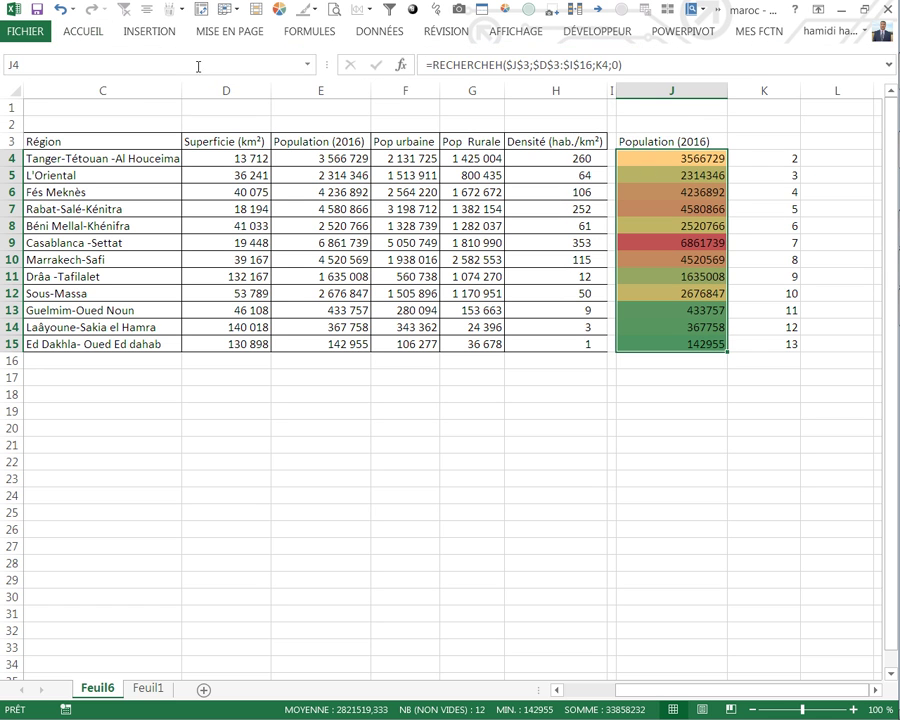
- Add a custom icon-set rule using the four coloured arrows to J4:J15
{"action": "left_click", "coordinate": [98, 36]}
{"action": "left_click", "coordinate": [556, 54]}
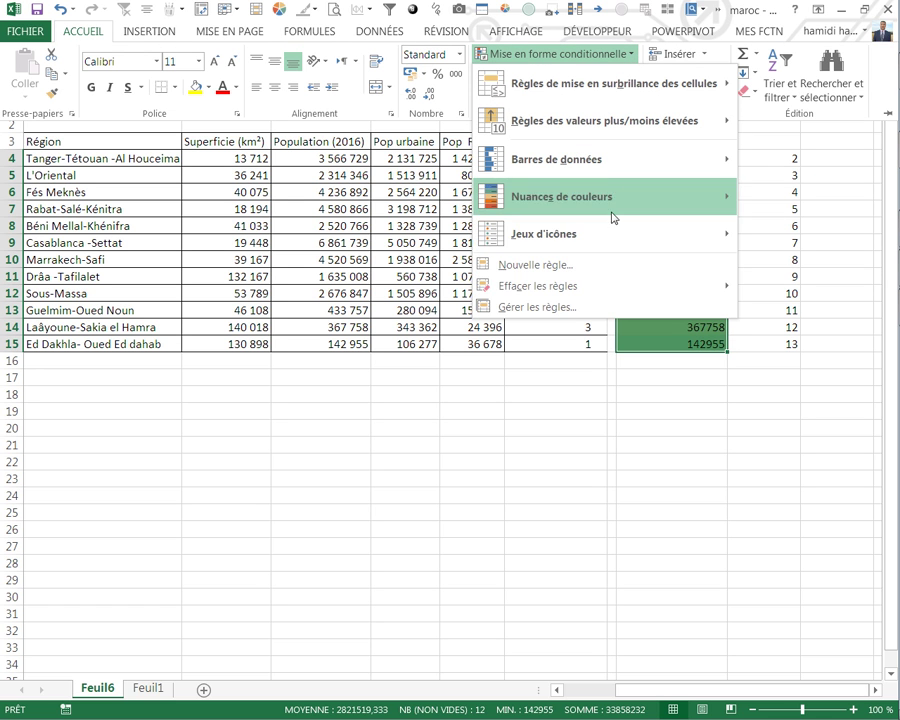
{"action": "mouse_move", "coordinate": [536, 236]}
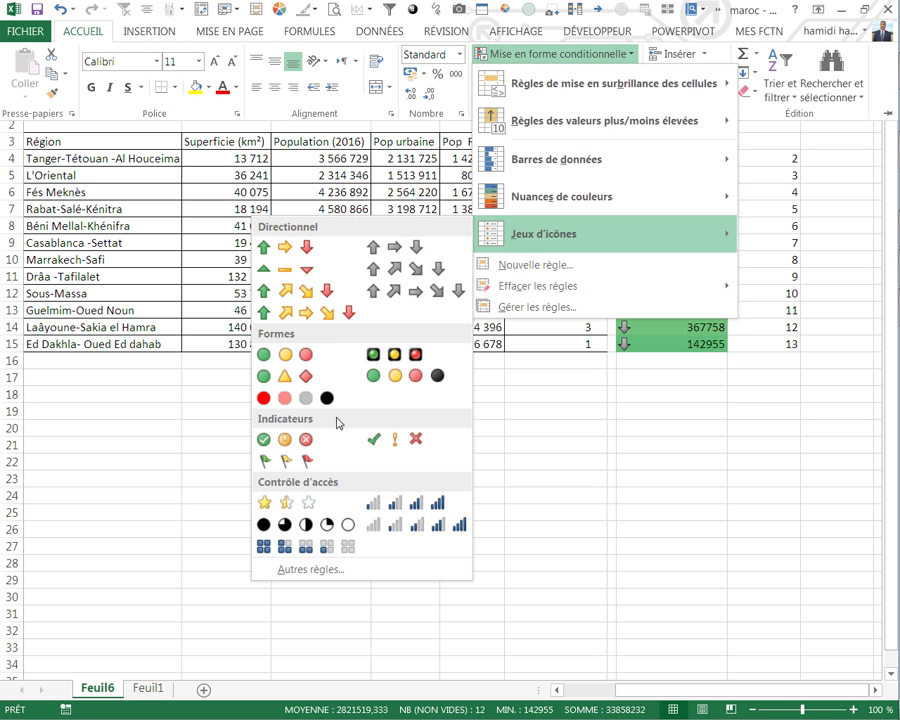
{"action": "left_click", "coordinate": [324, 574]}
{"action": "left_click", "coordinate": [270, 495]}
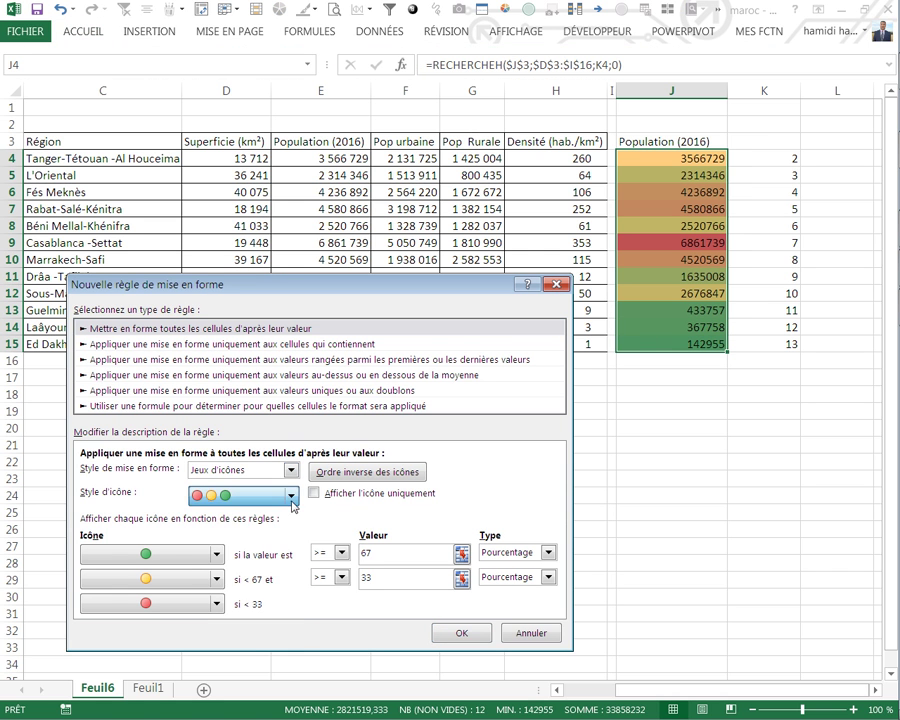
{"action": "left_click_drag", "start_coordinate": [293, 565], "coordinate": [293, 580]}
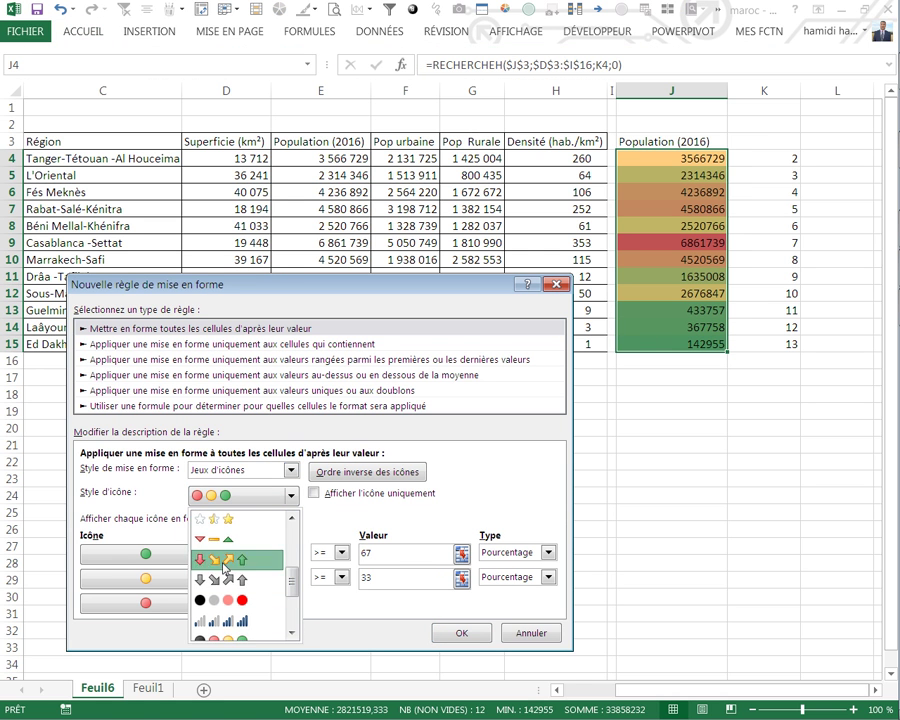
{"action": "left_click", "coordinate": [226, 580]}
{"action": "left_click", "coordinate": [447, 657]}
{"action": "left_click", "coordinate": [520, 478]}
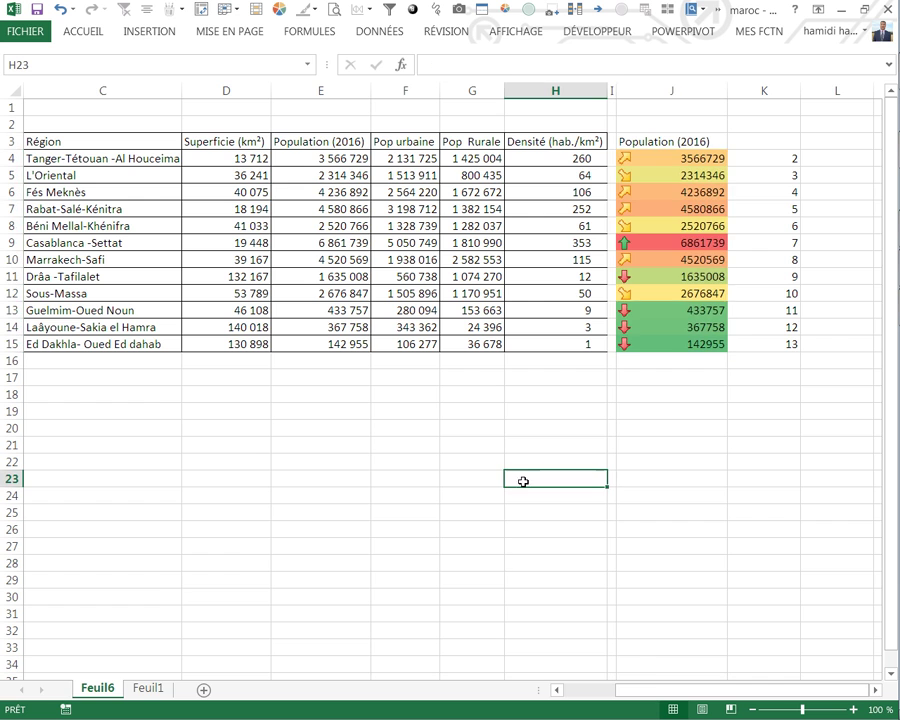
{"action": "left_click", "coordinate": [148, 687]}
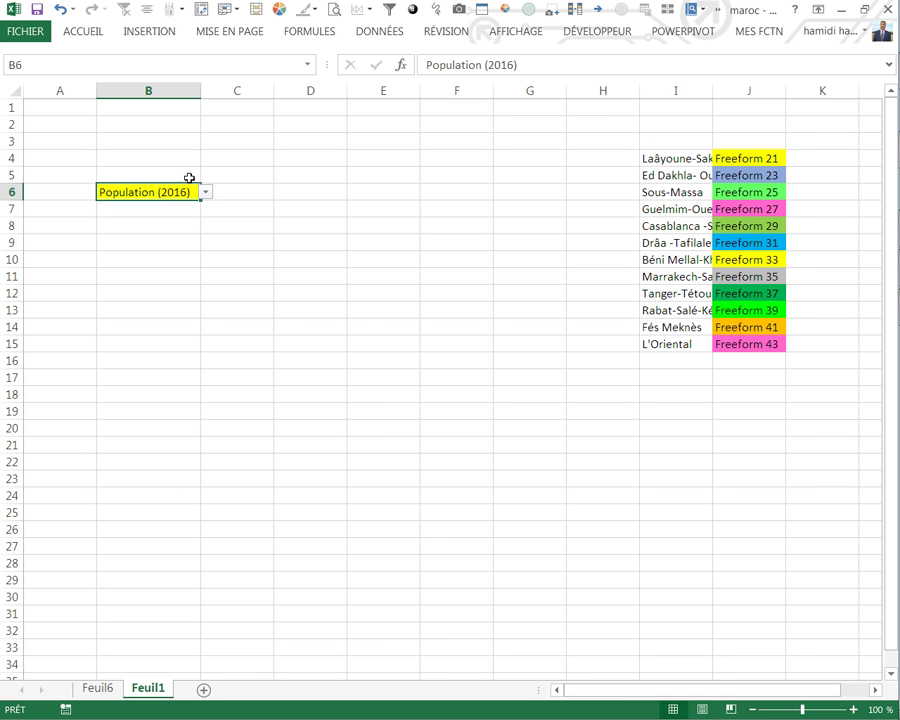
{"action": "left_click", "coordinate": [106, 690]}
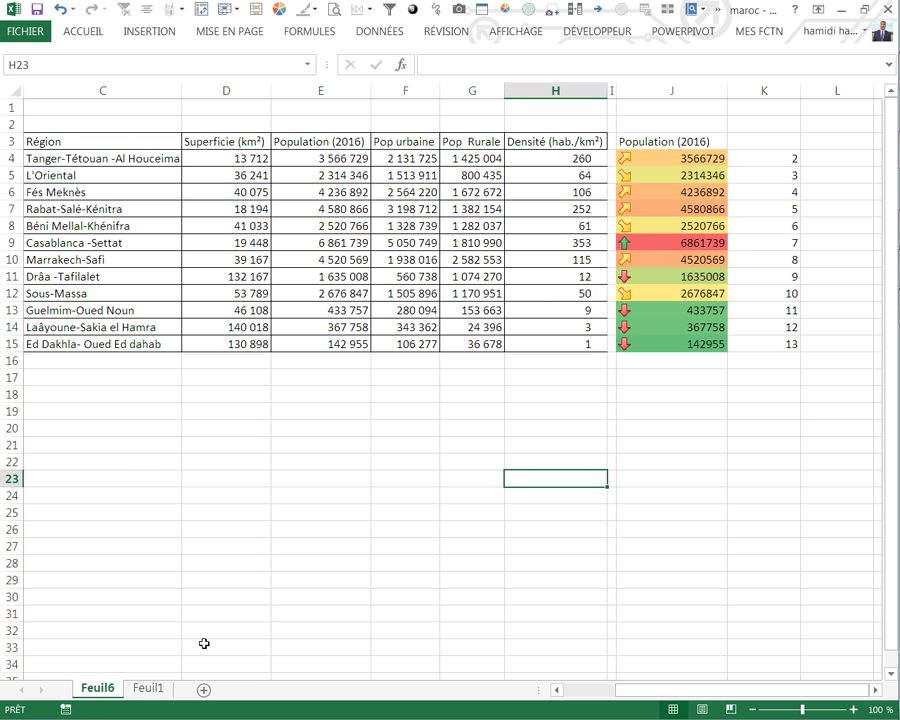
{"action": "left_click", "coordinate": [164, 684]}
{"action": "left_click", "coordinate": [266, 399]}
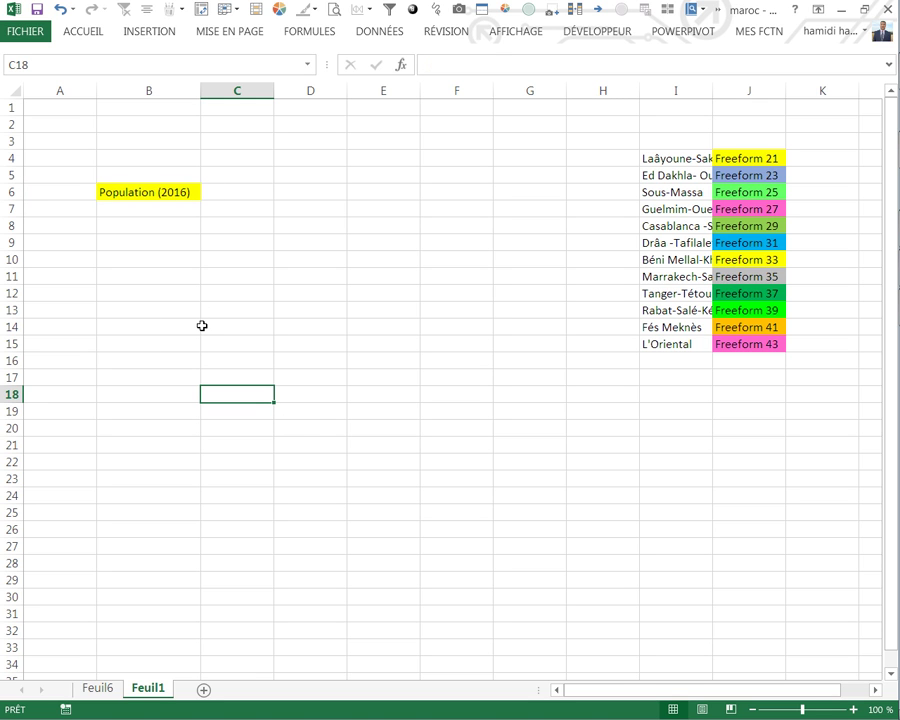
{"action": "mouse_move", "coordinate": [890, 240]}
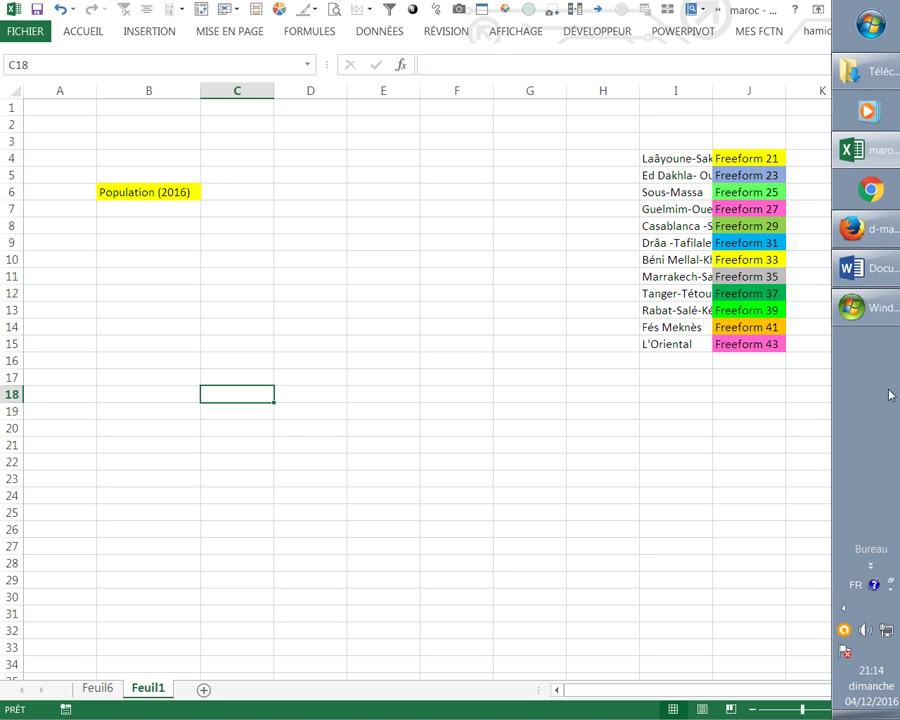
- In Firefox, go from d-maps.com's Afrique section to the Maroc avec Sahara Occidental maps
{"action": "left_click", "coordinate": [866, 236]}
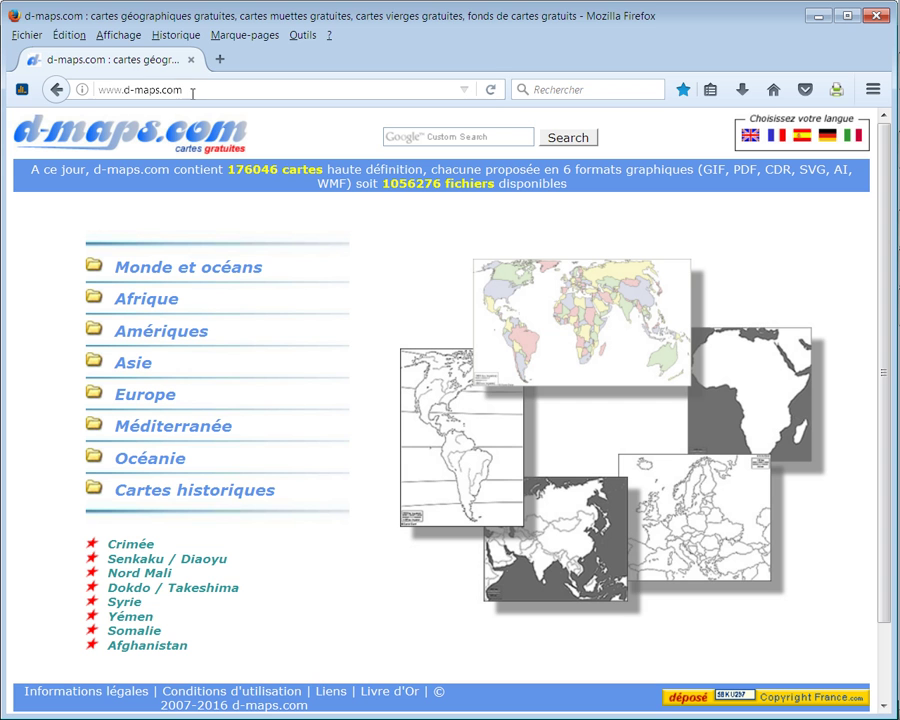
{"action": "left_click", "coordinate": [174, 304]}
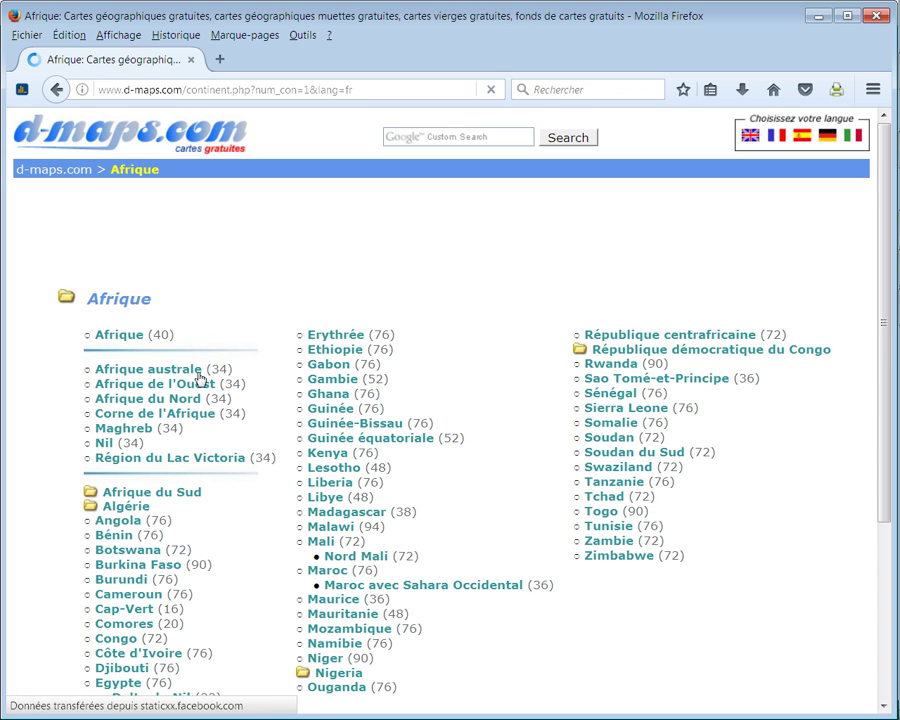
{"action": "scroll", "coordinate": [297, 397], "scroll_direction": "down", "scroll_amount": 2}
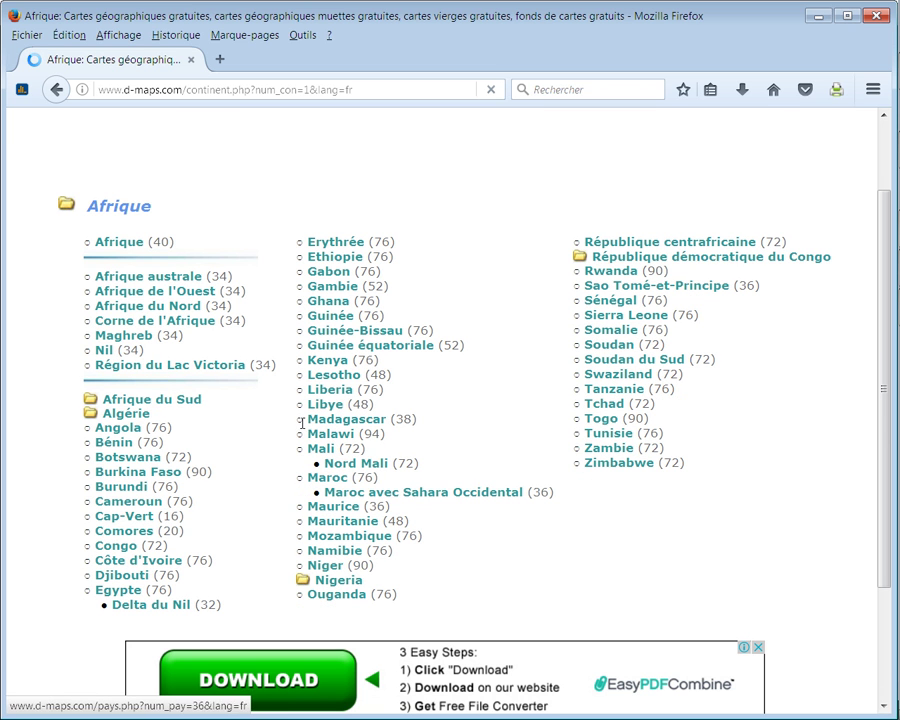
{"action": "left_click", "coordinate": [426, 499]}
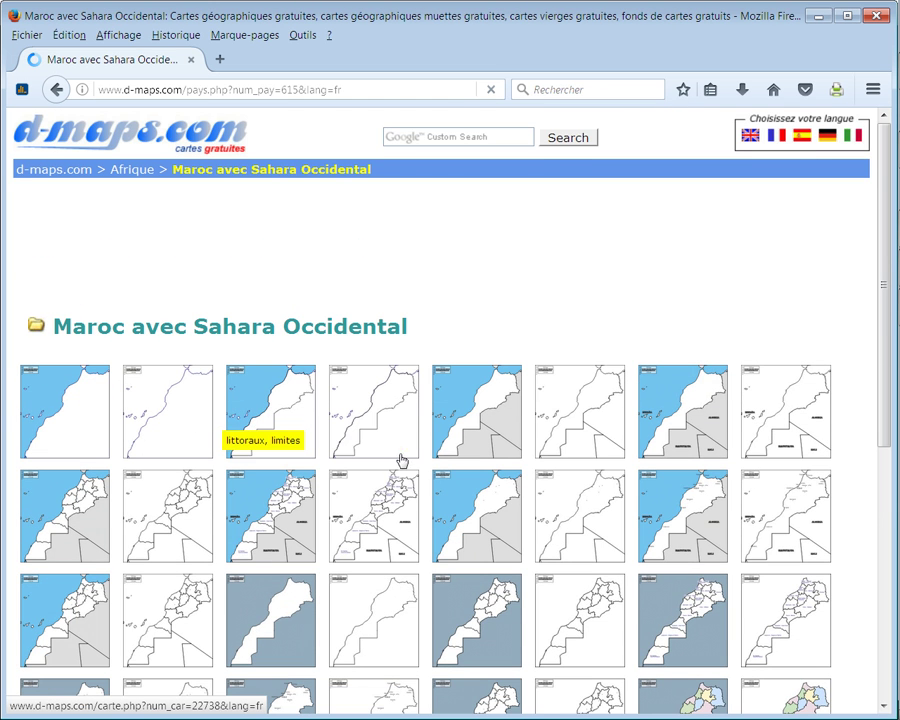
{"action": "scroll", "coordinate": [294, 452], "scroll_direction": "down", "scroll_amount": 5}
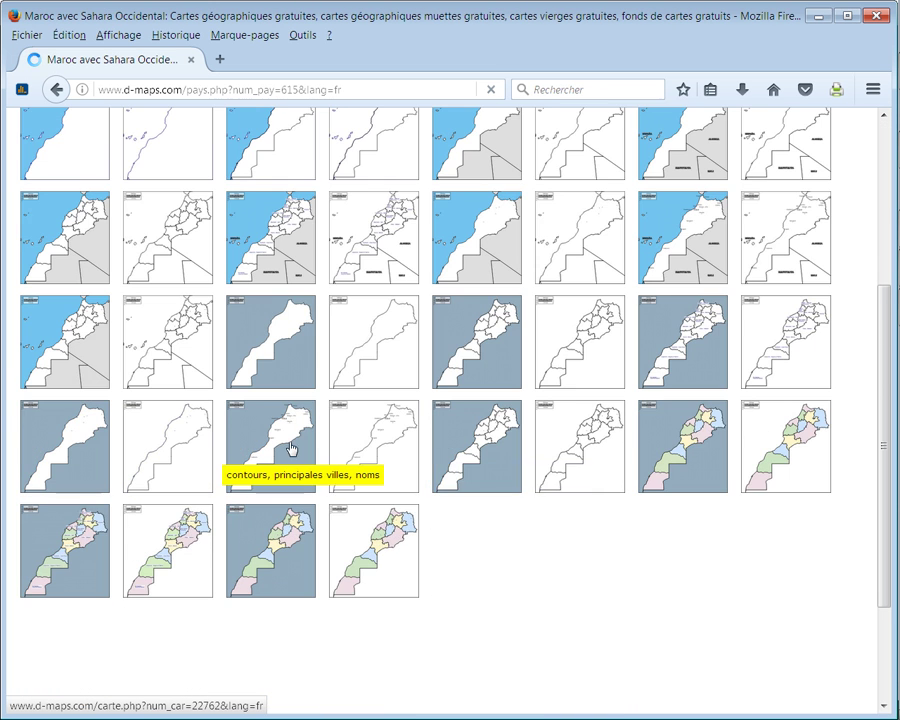
{"action": "scroll", "coordinate": [360, 345], "scroll_direction": "up", "scroll_amount": 3}
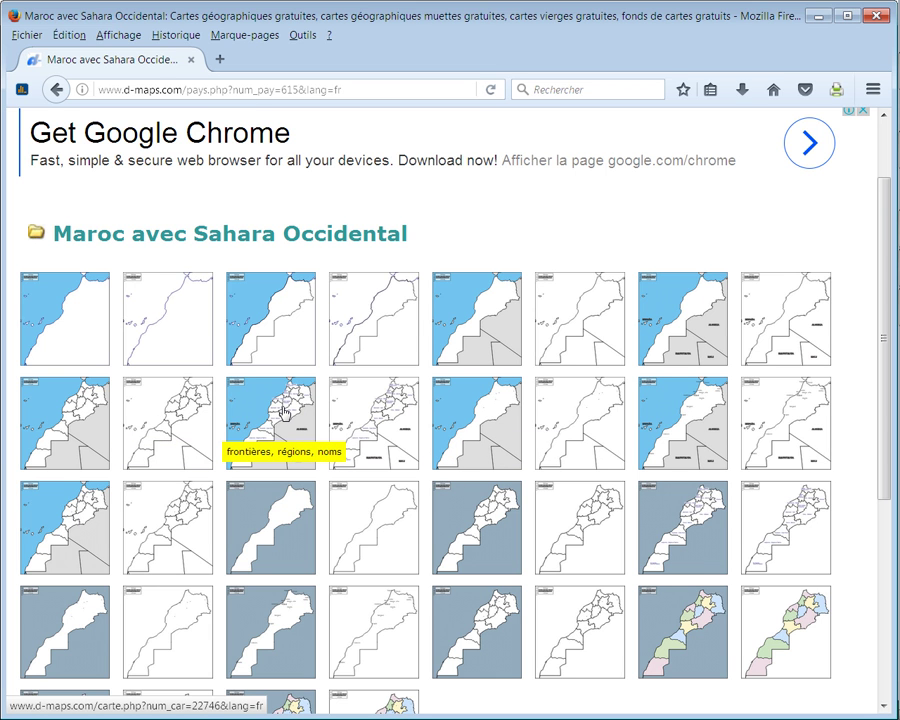
- Save the frontières, régions, noms Morocco map as marocsahara11.wmf and check the downloads list
{"action": "left_click", "coordinate": [283, 412]}
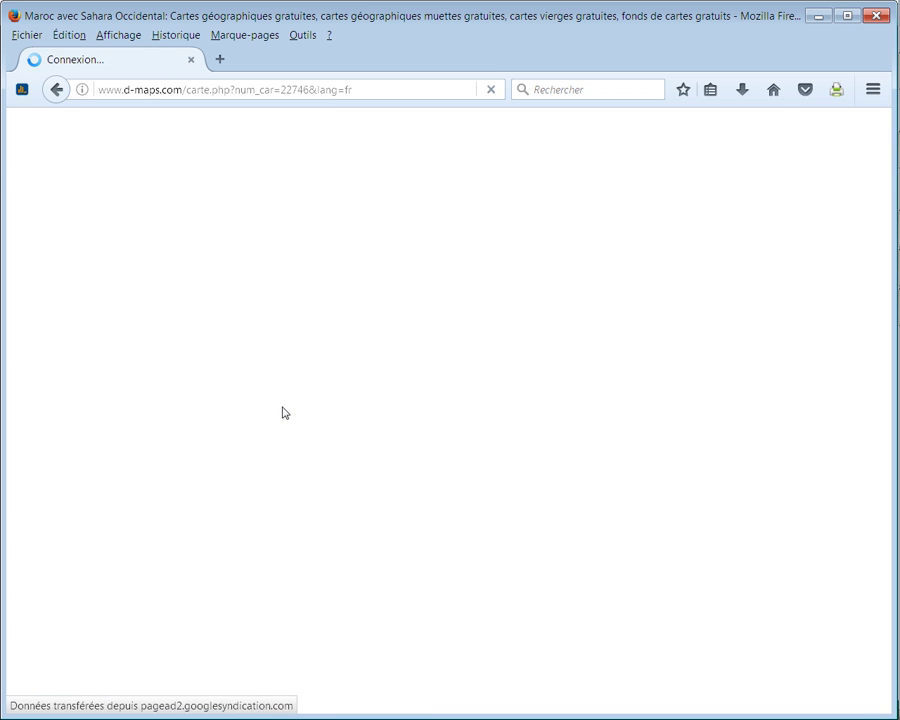
{"action": "scroll", "coordinate": [456, 448], "scroll_direction": "down", "scroll_amount": 1}
{"action": "scroll", "coordinate": [496, 460], "scroll_direction": "down", "scroll_amount": 3}
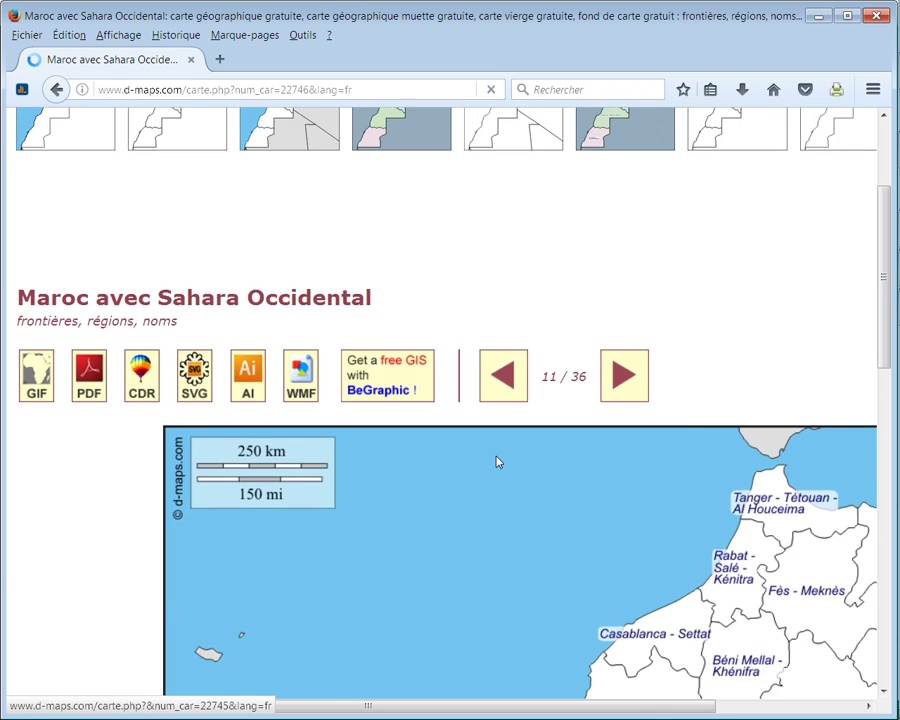
{"action": "scroll", "coordinate": [510, 485], "scroll_direction": "down", "scroll_amount": 3}
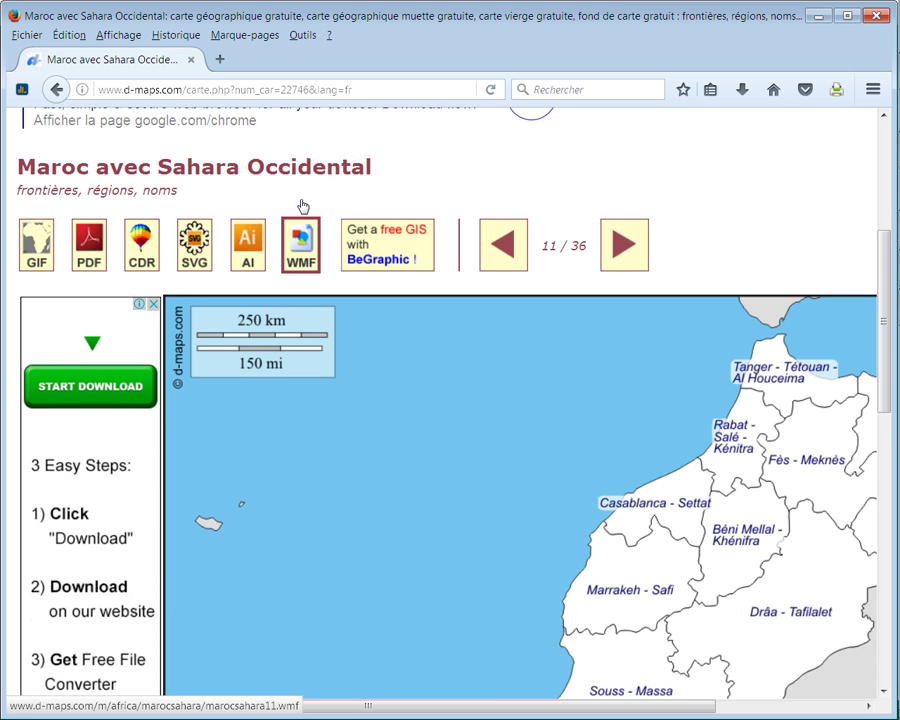
{"action": "left_click", "coordinate": [302, 286]}
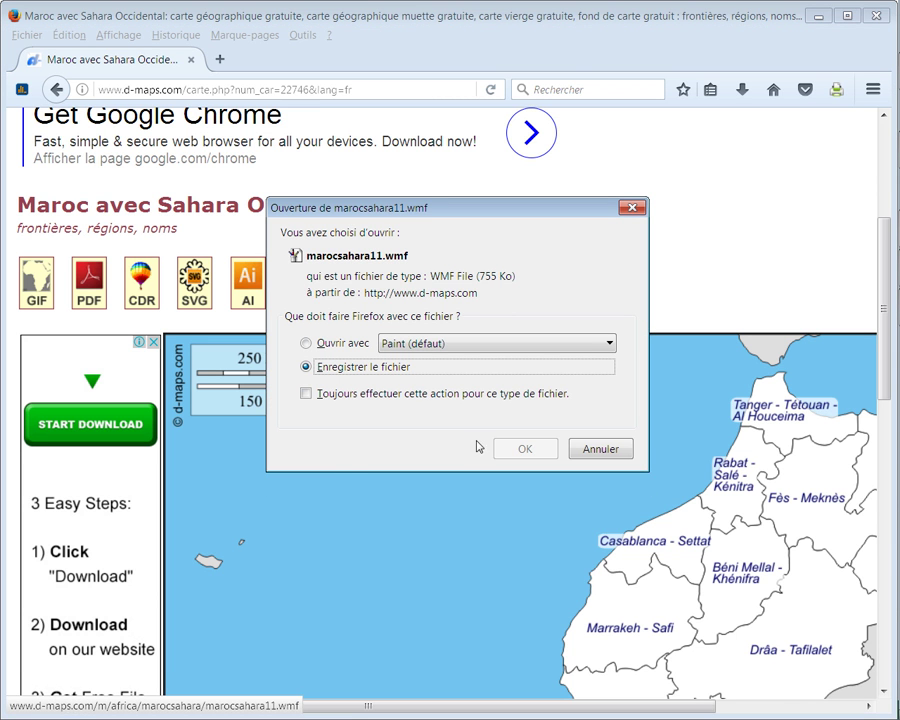
{"action": "left_click", "coordinate": [503, 452]}
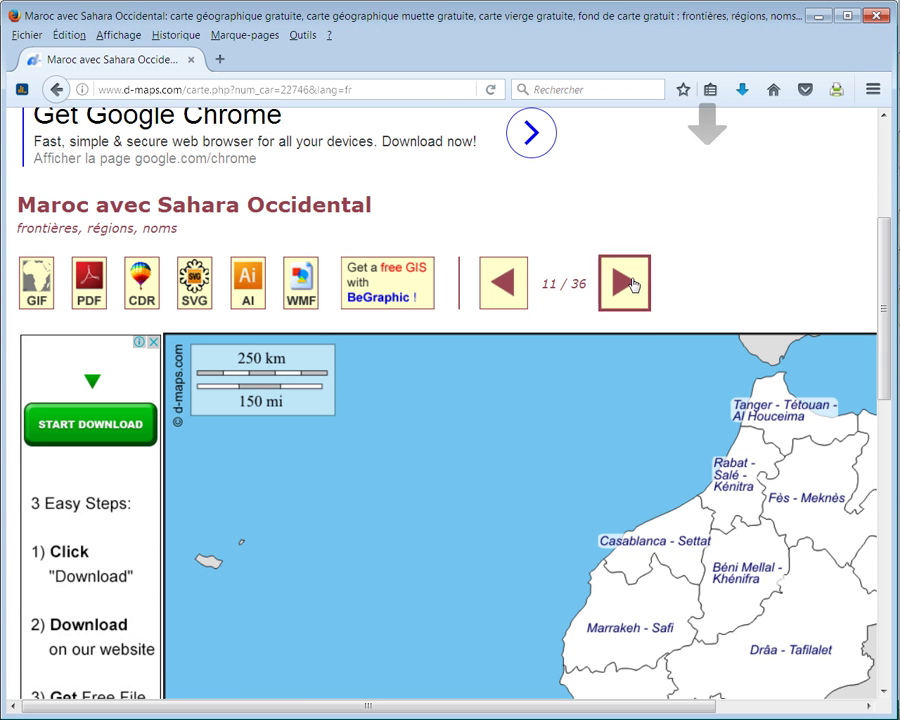
{"action": "left_click", "coordinate": [745, 89]}
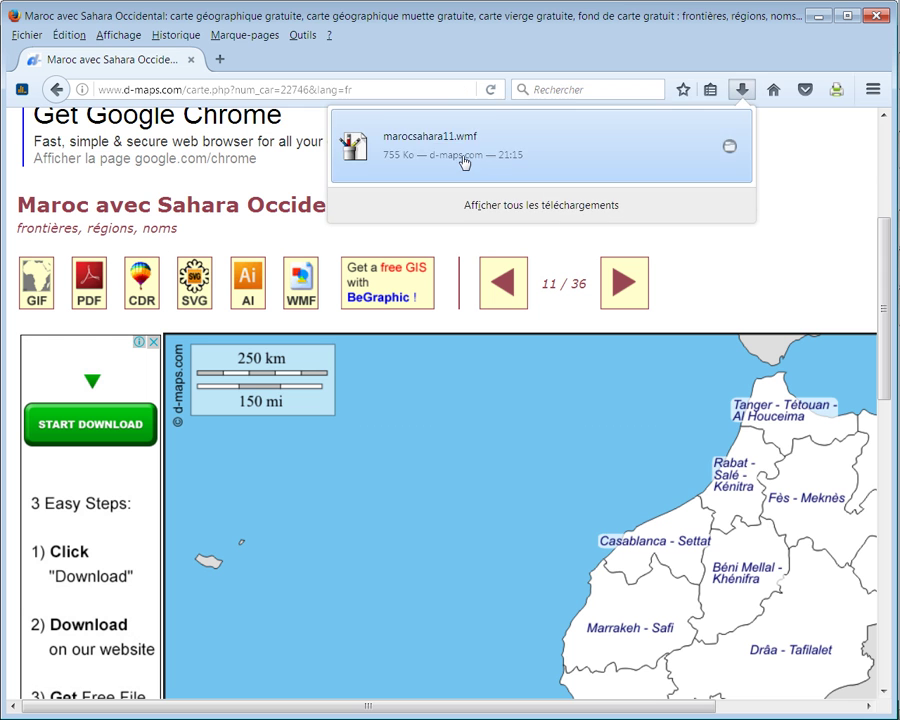
- Return to Feuil1 and pick marocsahara11 (WMF) from Téléchargements as the picture to insert
{"action": "mouse_move", "coordinate": [888, 258]}
{"action": "left_click", "coordinate": [858, 150]}
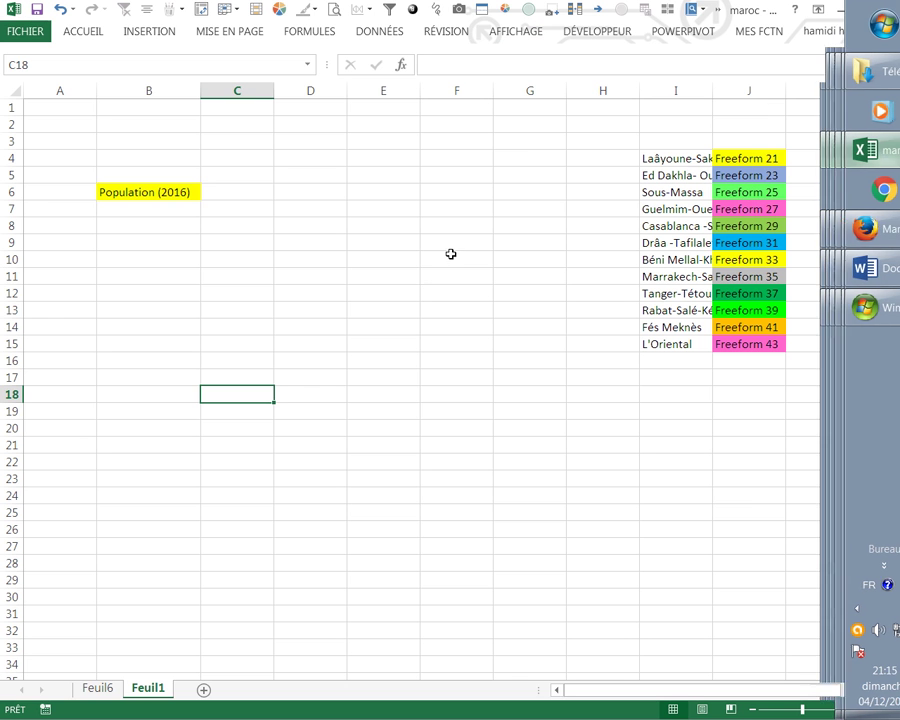
{"action": "left_click", "coordinate": [286, 305]}
{"action": "left_click", "coordinate": [150, 31]}
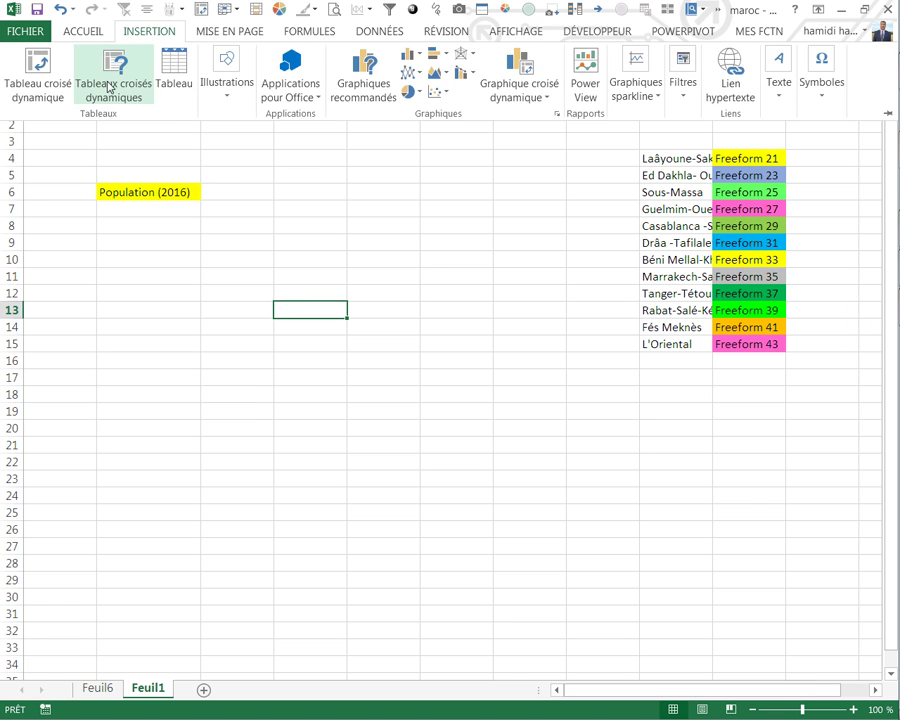
{"action": "left_click", "coordinate": [227, 95]}
{"action": "left_click", "coordinate": [220, 152]}
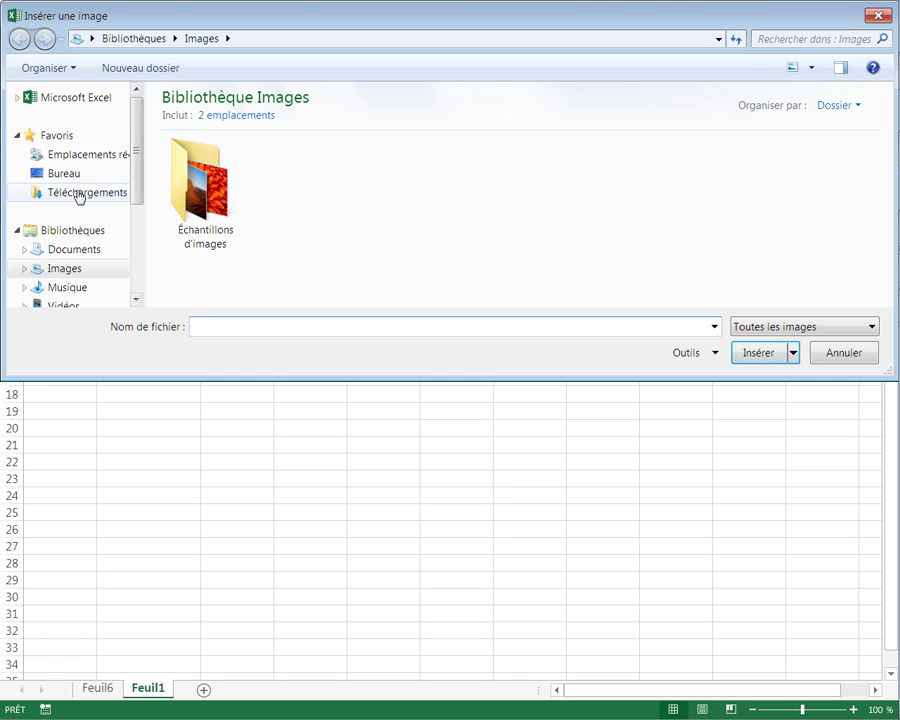
{"action": "left_click", "coordinate": [80, 192]}
{"action": "mouse_move", "coordinate": [886, 187]}
{"action": "left_mouse_down"}
{"action": "mouse_move", "coordinate": [885, 227]}
{"action": "mouse_move", "coordinate": [885, 210]}
{"action": "left_mouse_up"}
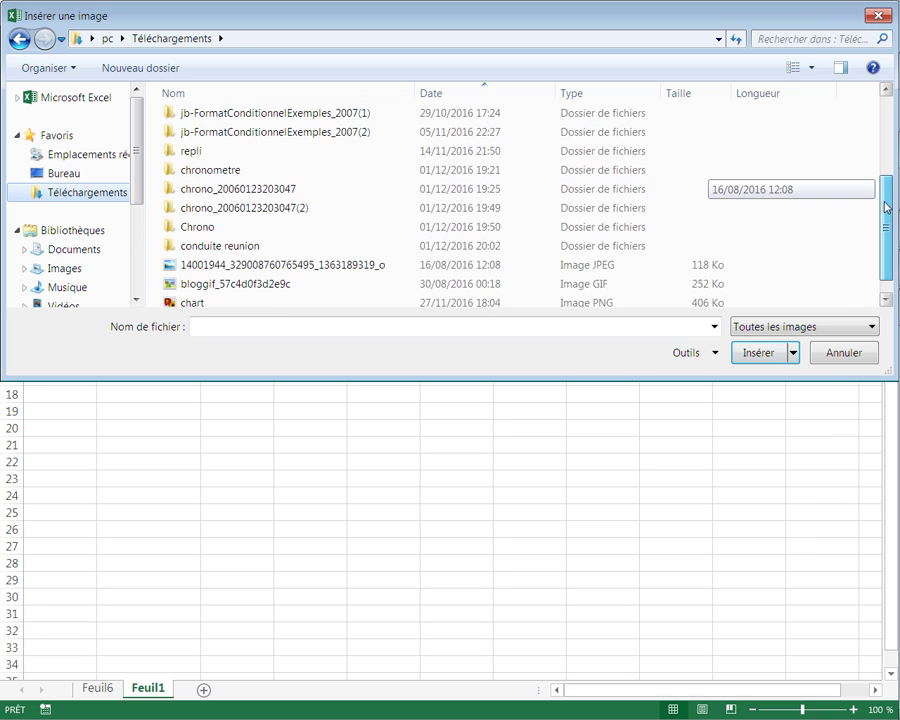
{"action": "left_click", "coordinate": [242, 299]}
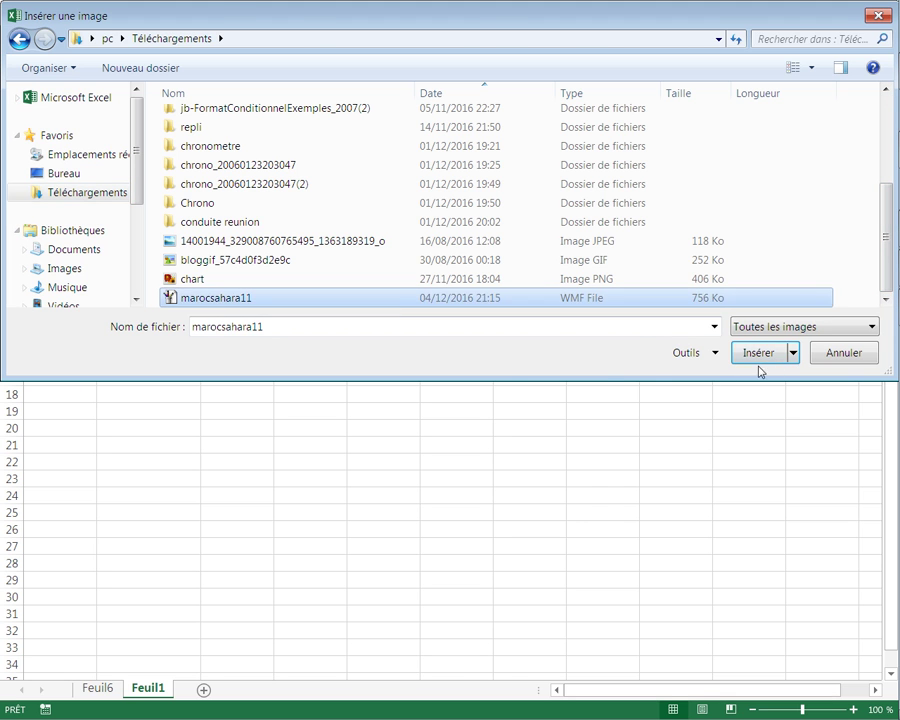
- Insert the marocsahara11 map, drag it to the sheet's left side, and add a blank column at I
{"action": "left_click", "coordinate": [758, 354]}
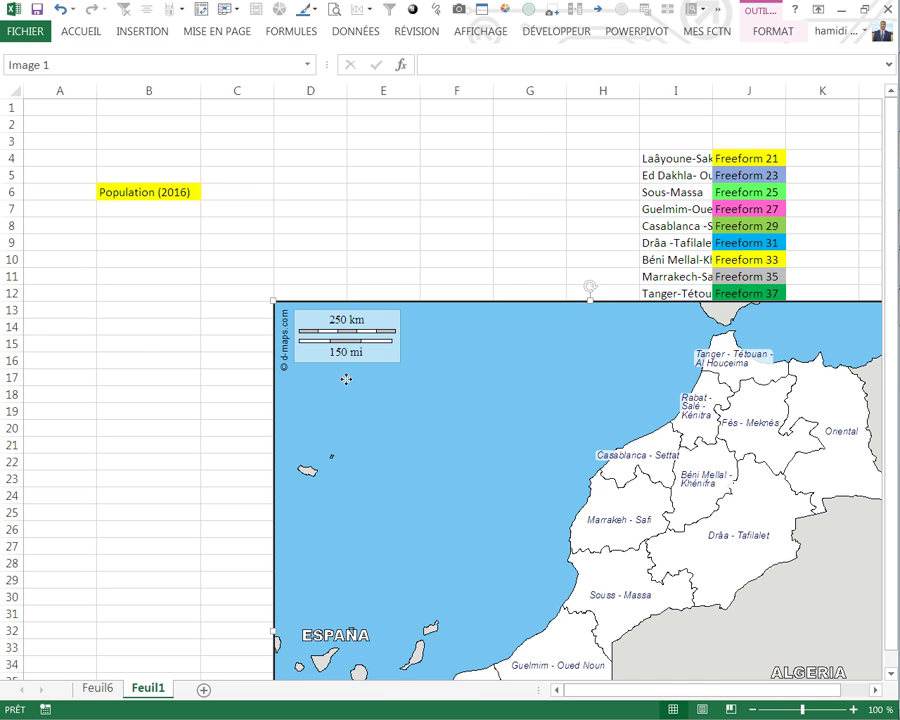
{"action": "left_click_drag", "start_coordinate": [346, 379], "coordinate": [96, 315]}
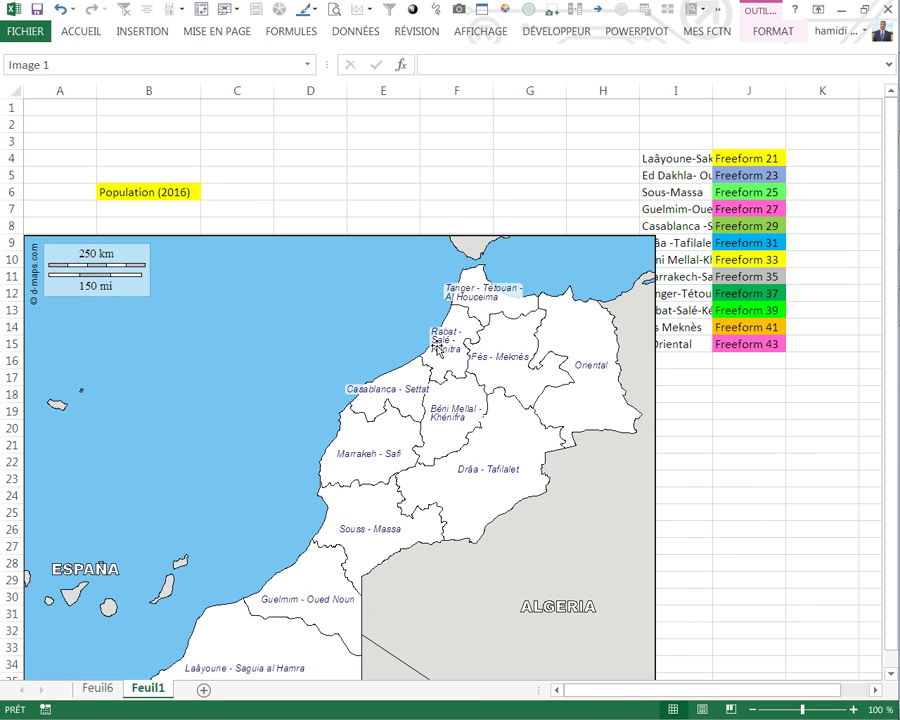
{"action": "left_click", "coordinate": [700, 408]}
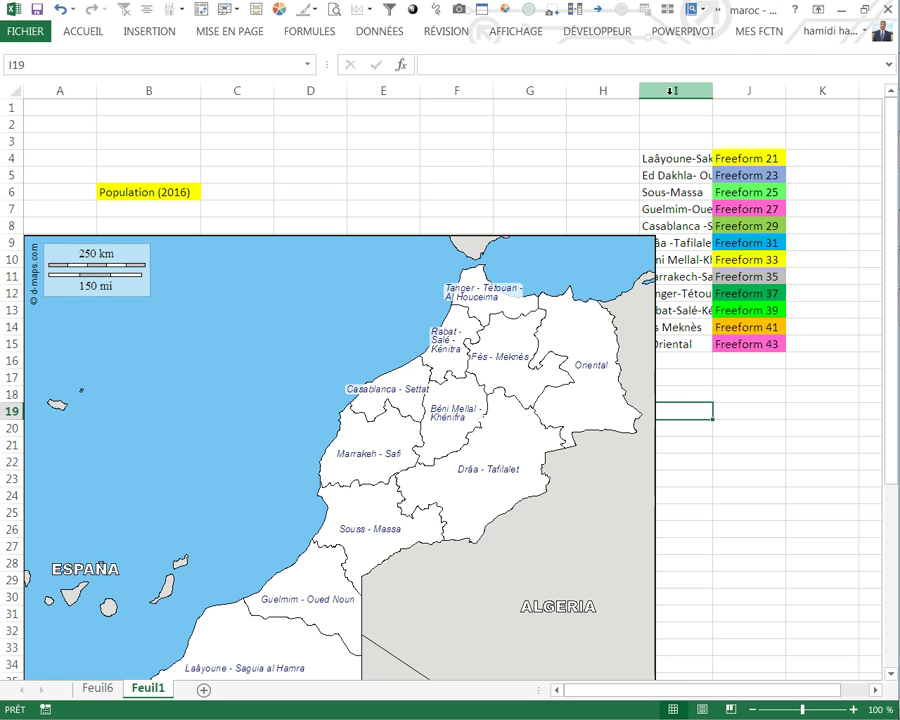
{"action": "left_click", "coordinate": [671, 90]}
{"action": "key", "text": "ctrl+plus"}
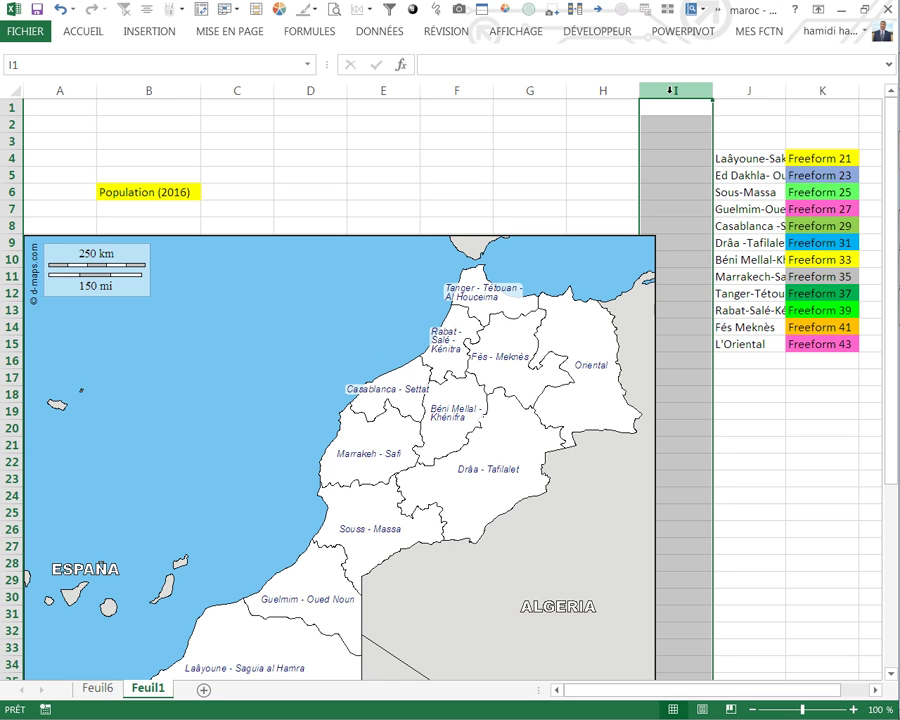
- Ungroup the map picture and accept converting it to a Microsoft Office drawing
{"action": "left_click", "coordinate": [762, 472]}
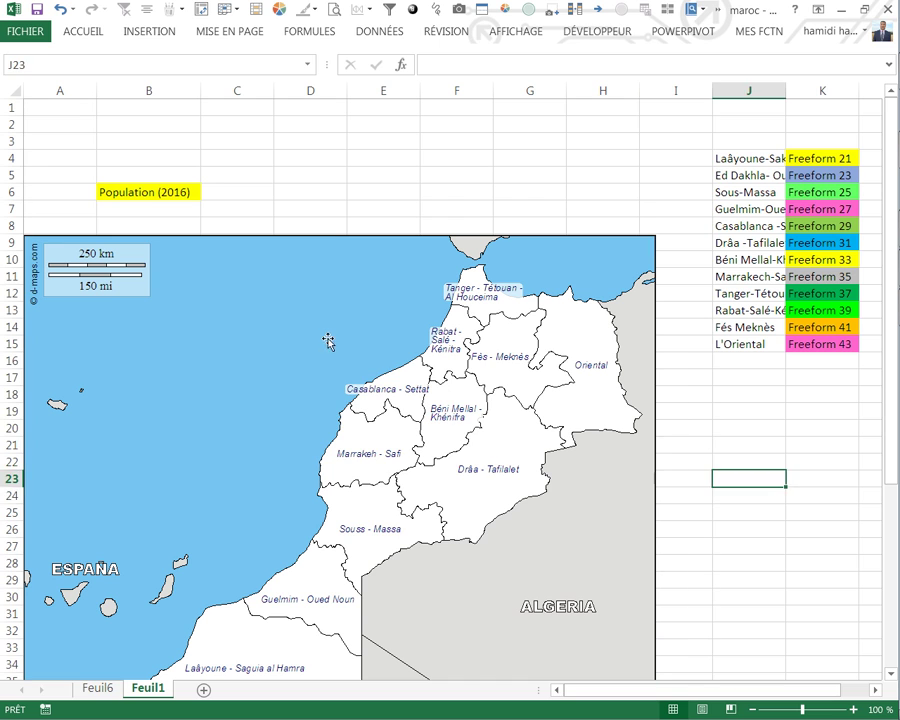
{"action": "right_click", "coordinate": [330, 341]}
{"action": "mouse_move", "coordinate": [368, 488]}
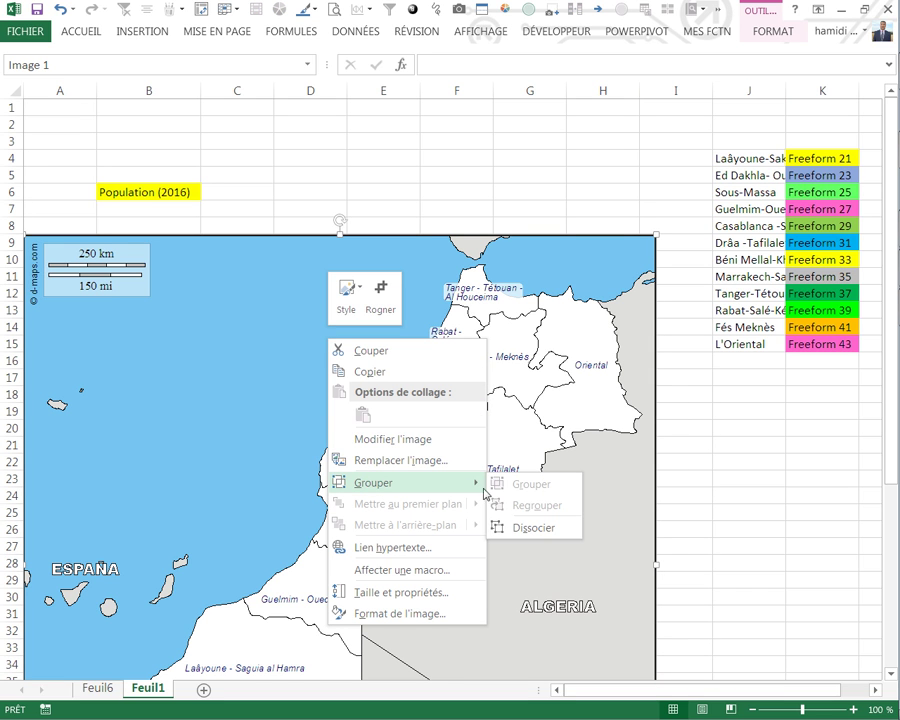
{"action": "left_click", "coordinate": [493, 527]}
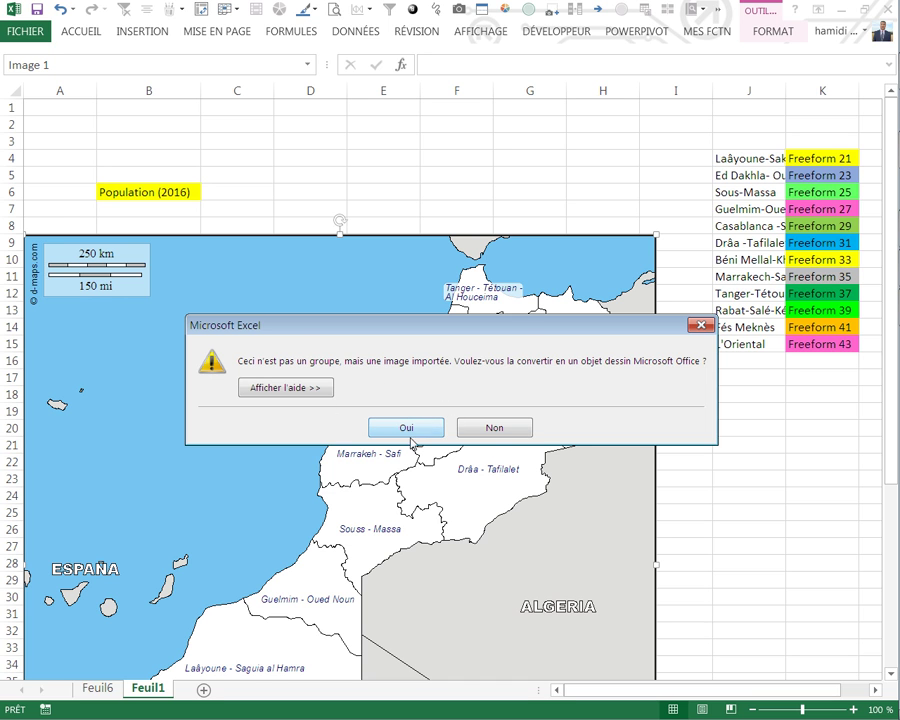
{"action": "left_click", "coordinate": [424, 432]}
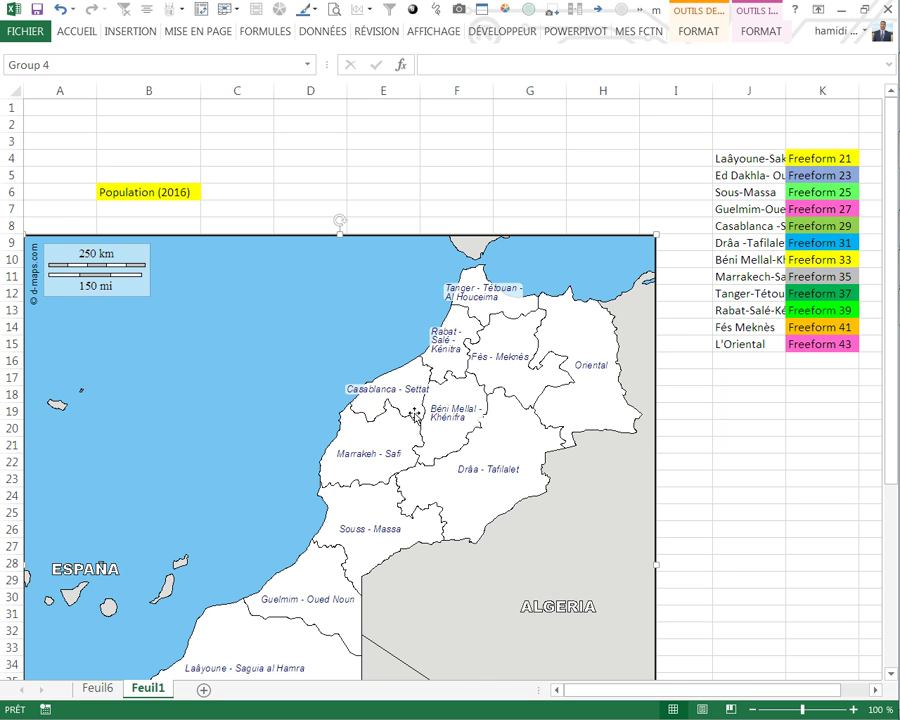
- Ungroup the converted drawing again into separate shapes such as Freeform 172
{"action": "right_click", "coordinate": [348, 335]}
{"action": "mouse_move", "coordinate": [408, 434]}
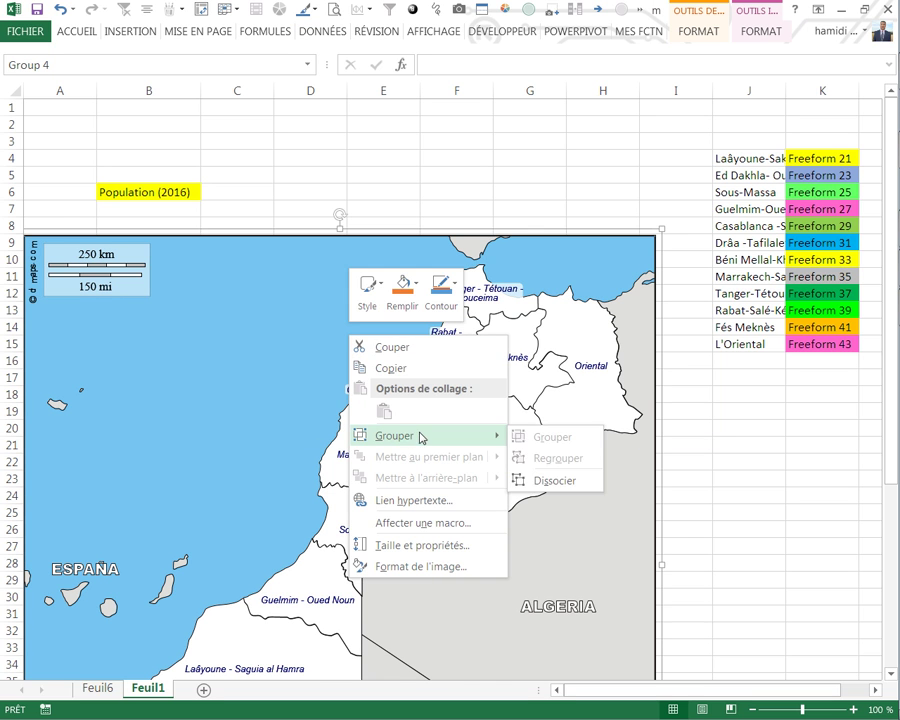
{"action": "left_click", "coordinate": [537, 487]}
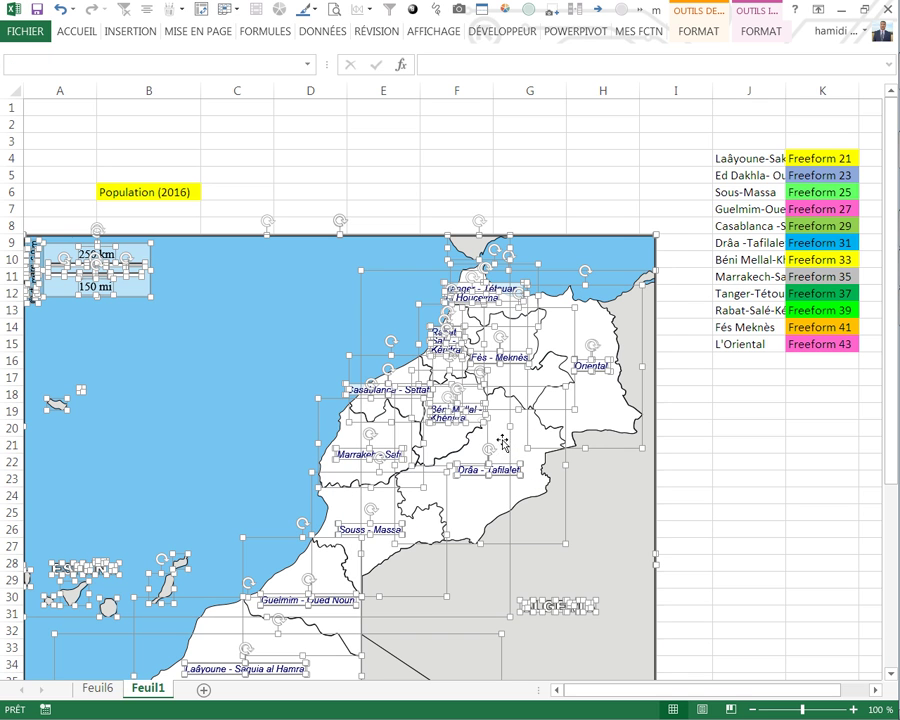
{"action": "left_click", "coordinate": [747, 479]}
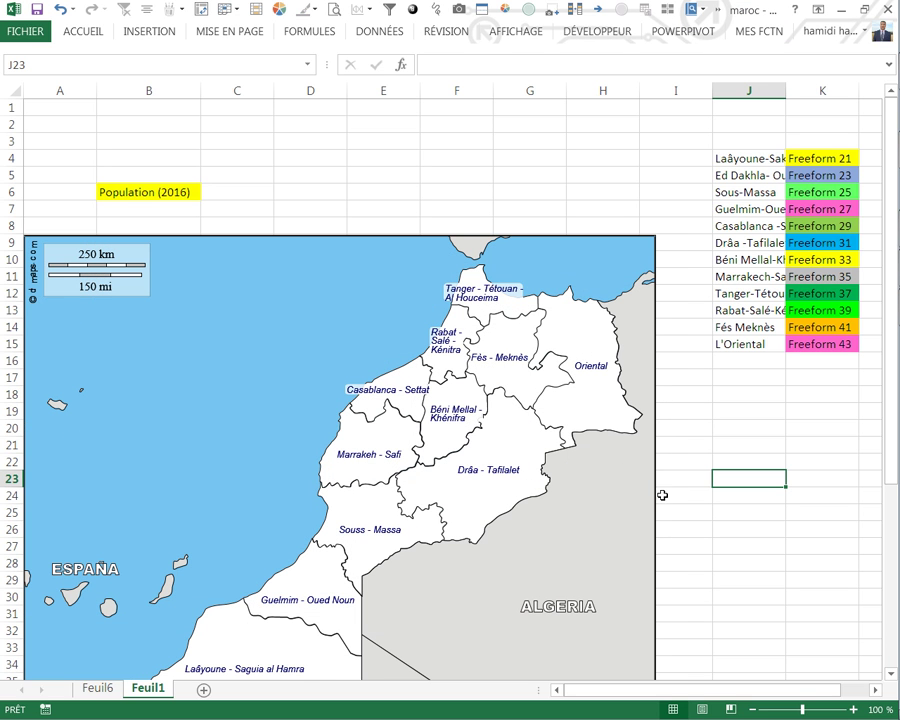
{"action": "left_click", "coordinate": [656, 511]}
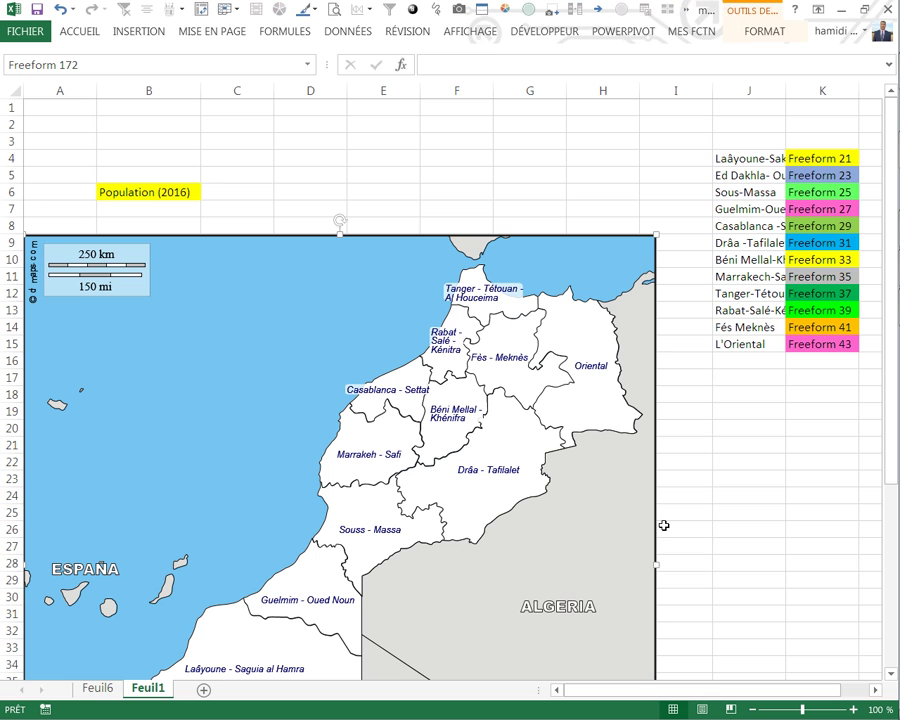
- Delete the Algeria area, the map frame, the blue sea and another background shape
{"action": "left_click", "coordinate": [653, 521]}
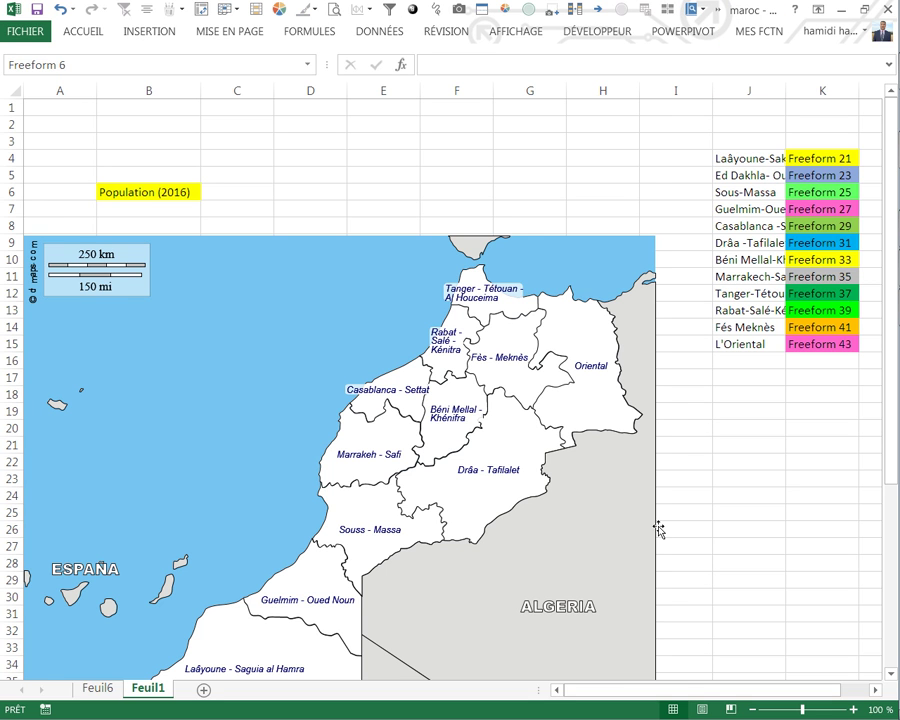
{"action": "key", "text": "Delete"}
{"action": "left_click", "coordinate": [656, 514]}
{"action": "key", "text": "Delete"}
{"action": "left_click", "coordinate": [656, 520]}
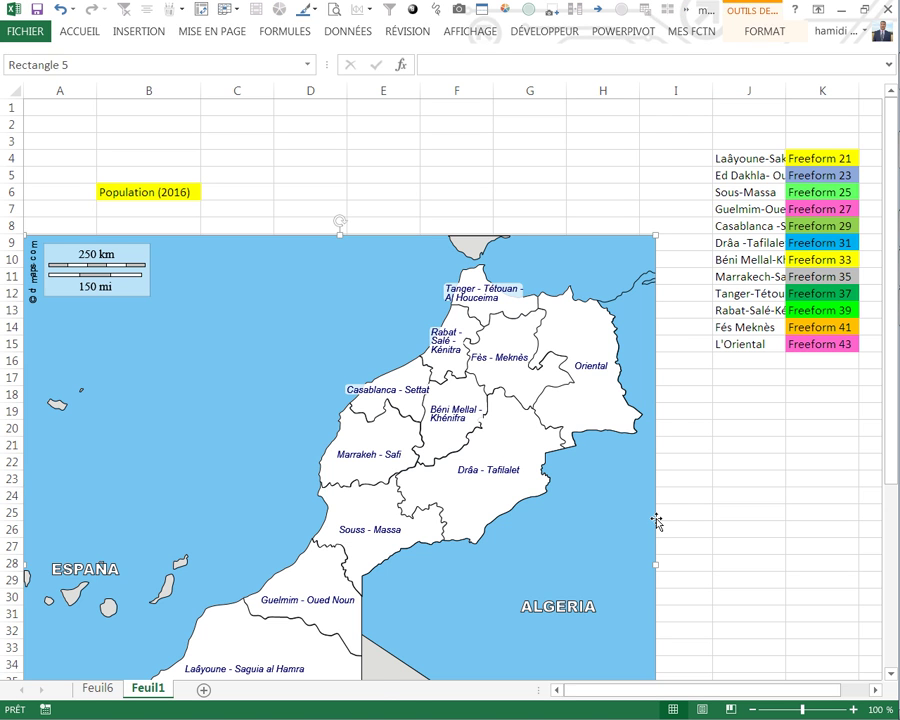
{"action": "key", "text": "Delete"}
{"action": "left_click", "coordinate": [653, 520]}
{"action": "key", "text": "Delete"}
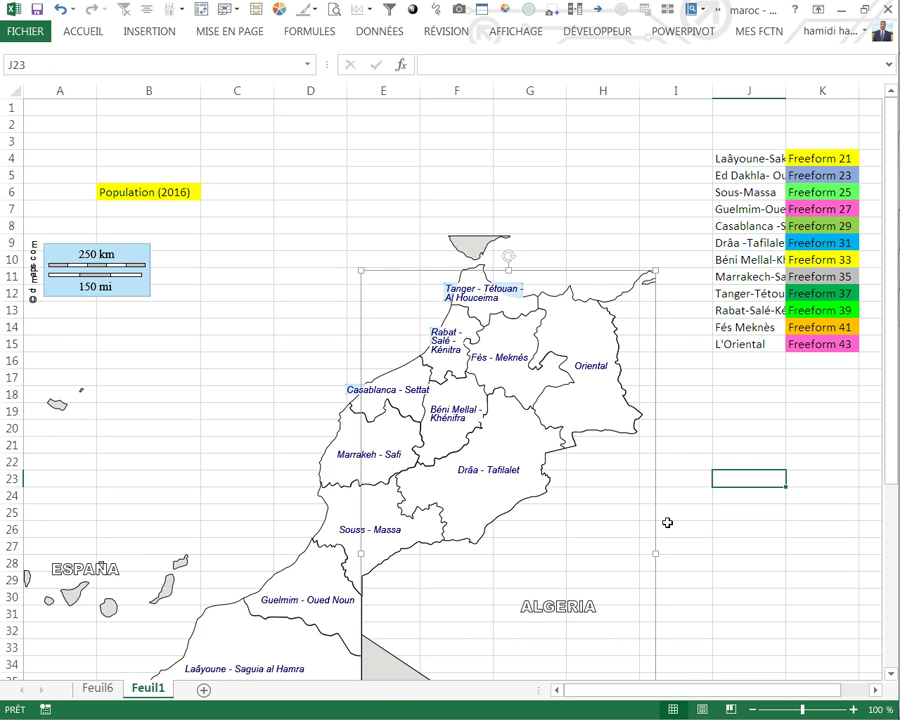
- Delete Mali, the grey filled shape, the diagonal border, the Mali outline and the top grey piece
{"action": "scroll", "coordinate": [519, 545], "scroll_direction": "down", "scroll_amount": 4}
{"action": "scroll", "coordinate": [519, 545], "scroll_direction": "down", "scroll_amount": 1}
{"action": "left_click", "coordinate": [488, 530]}
{"action": "key", "text": "Delete"}
{"action": "left_click", "coordinate": [421, 481]}
{"action": "key", "text": "Delete"}
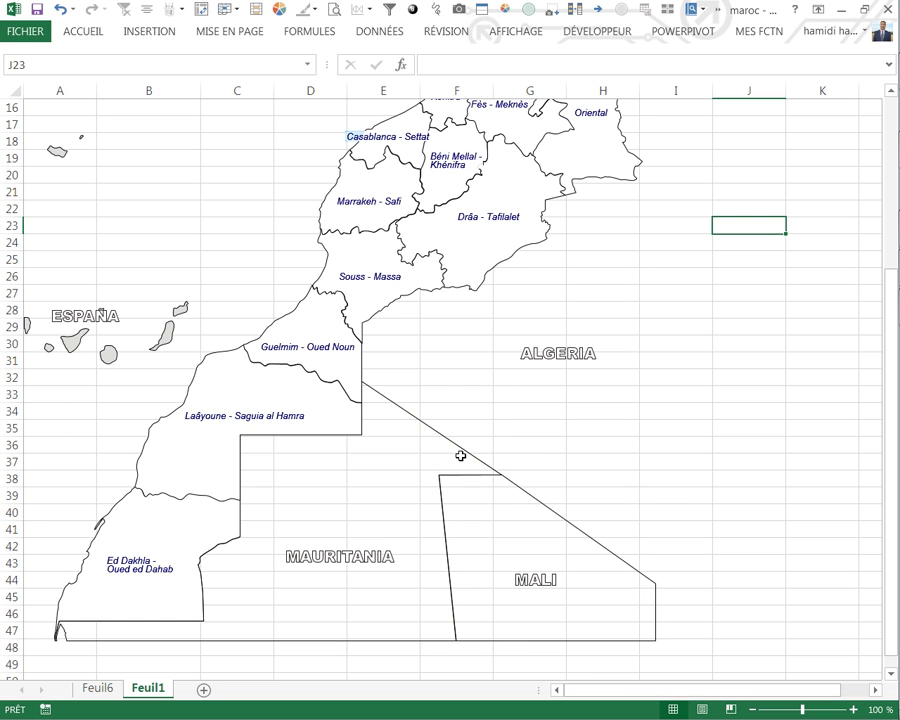
{"action": "left_click", "coordinate": [462, 456]}
{"action": "key", "text": "Delete"}
{"action": "left_click", "coordinate": [472, 462]}
{"action": "left_click", "coordinate": [478, 477]}
{"action": "key", "text": "Delete"}
{"action": "scroll", "coordinate": [490, 474], "scroll_direction": "up", "scroll_amount": 5}
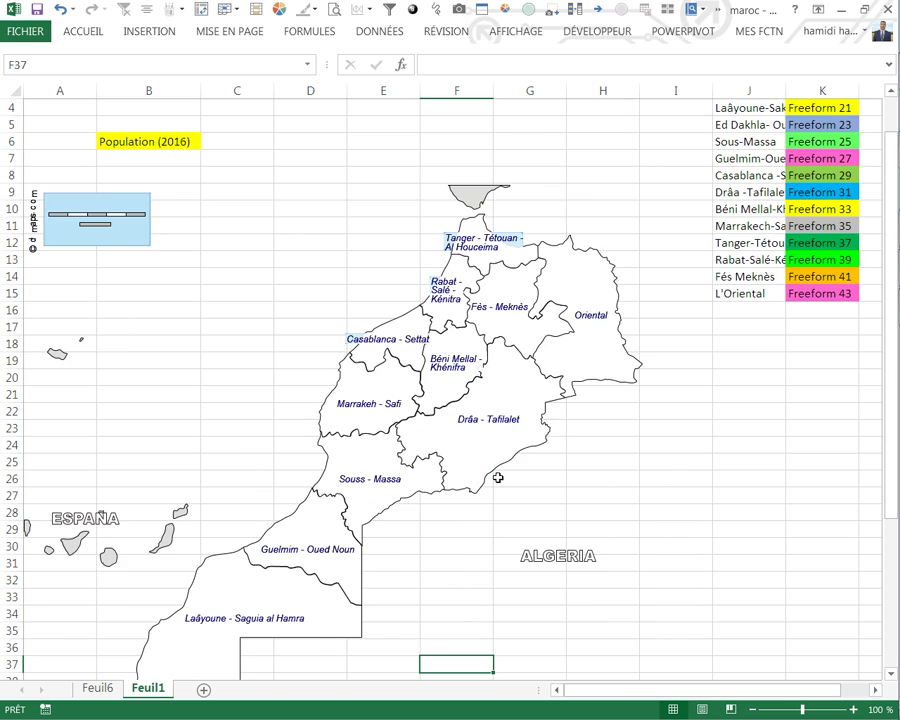
{"action": "left_click", "coordinate": [484, 247]}
{"action": "key", "text": "Delete"}
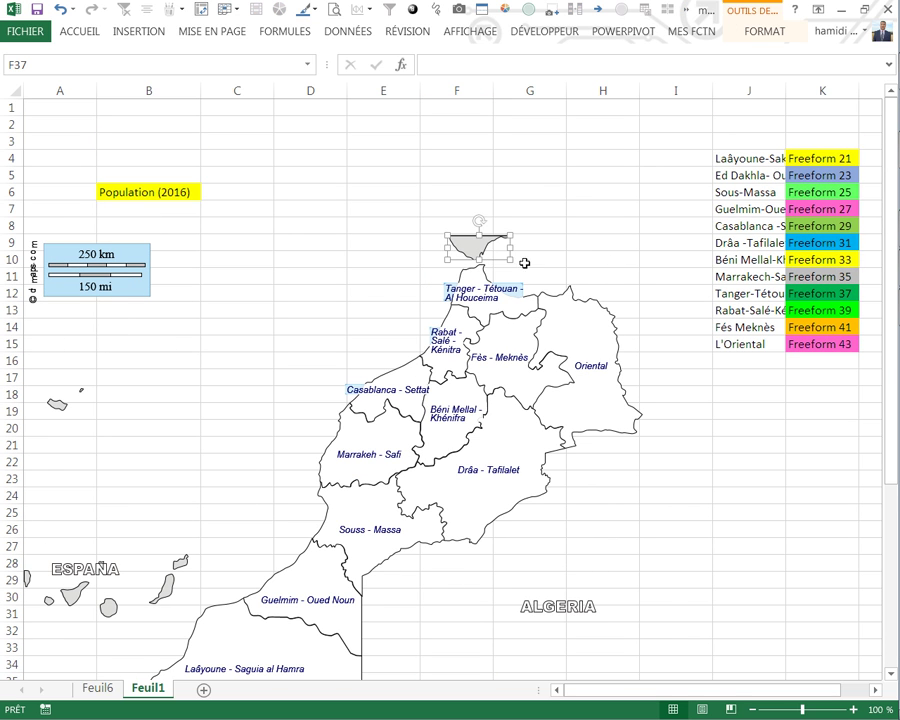
{"action": "left_click", "coordinate": [649, 492]}
{"action": "left_click", "coordinate": [608, 415]}
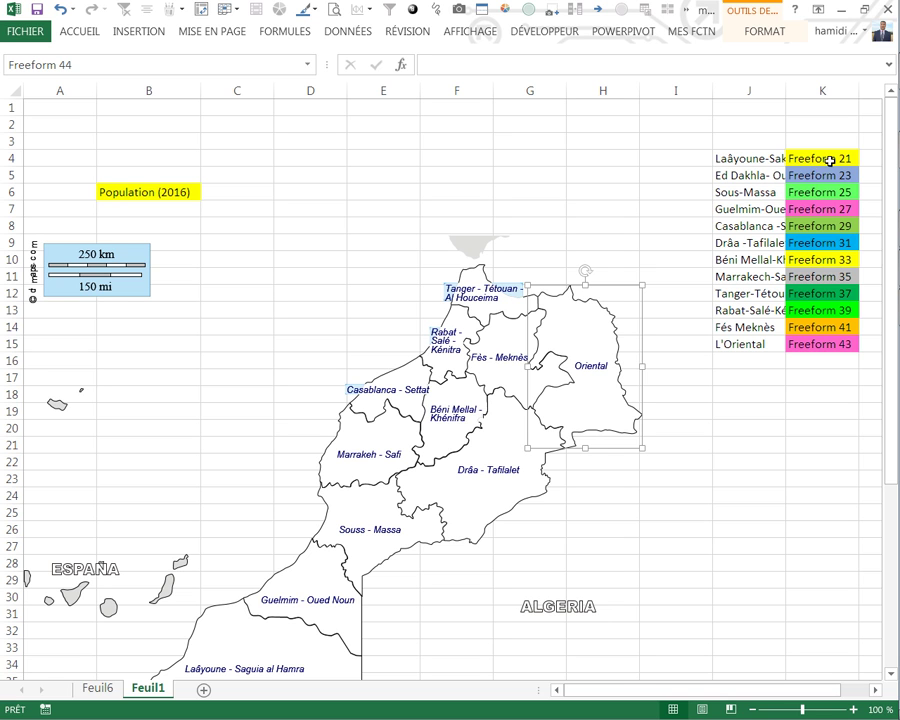
{"action": "left_click", "coordinate": [485, 272]}
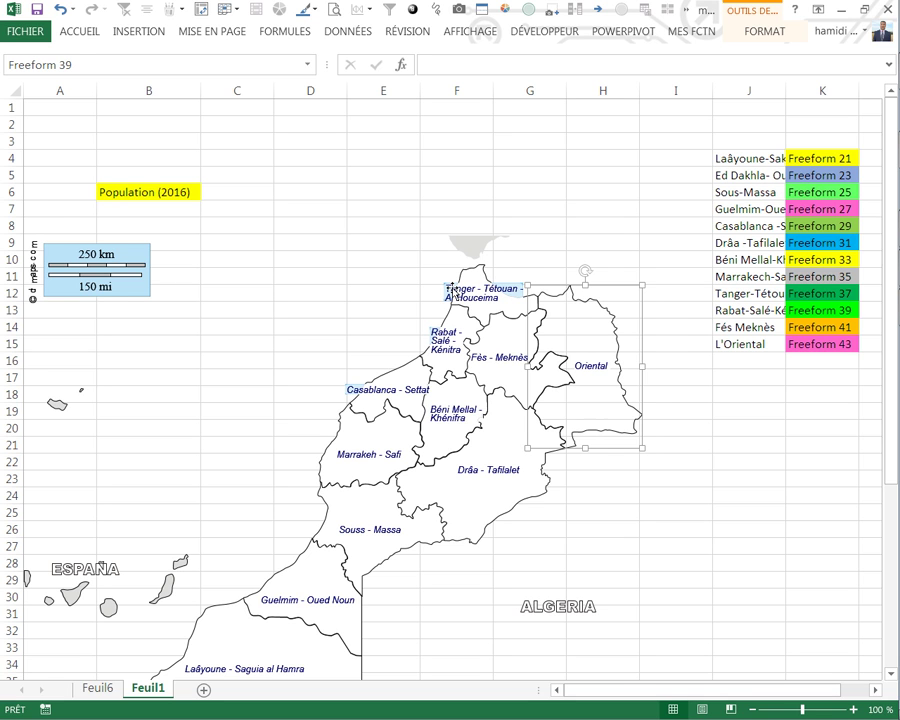
{"action": "left_click", "coordinate": [390, 381]}
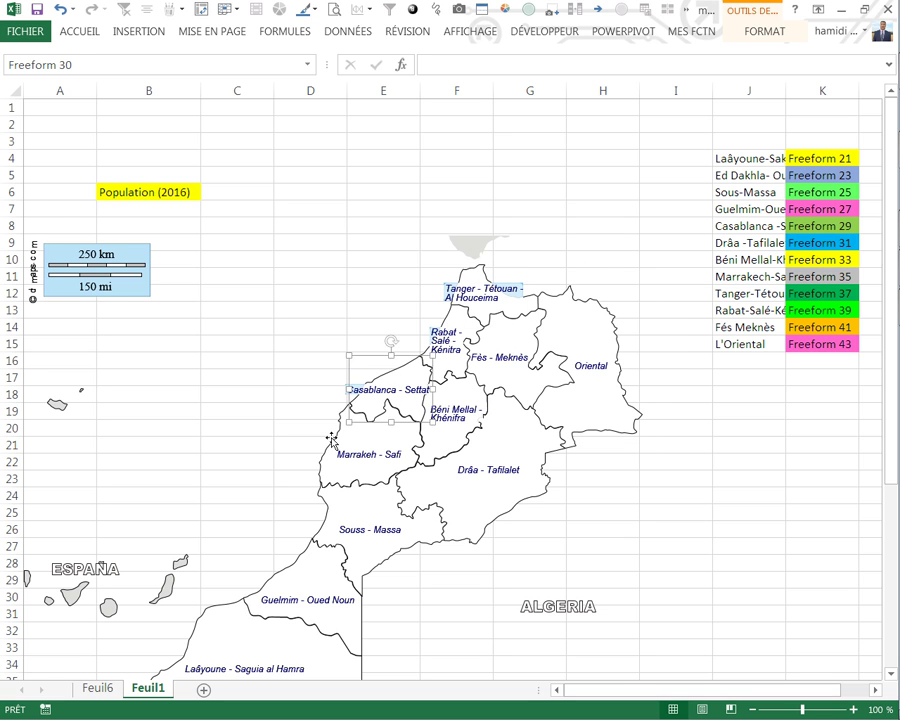
{"action": "left_click", "coordinate": [331, 443]}
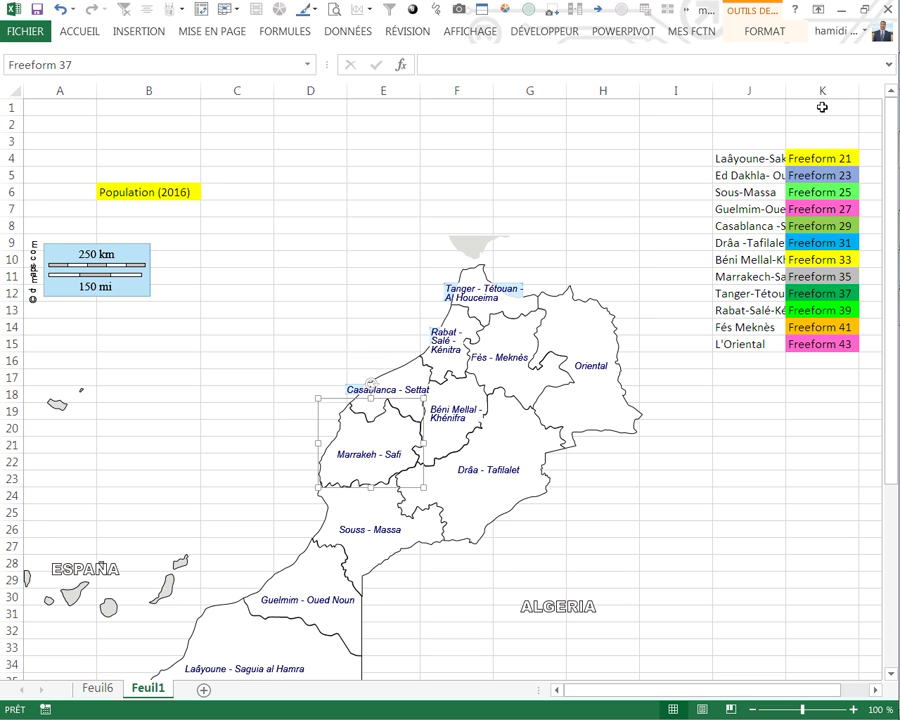
{"action": "scroll", "coordinate": [217, 390], "scroll_direction": "down", "scroll_amount": 3}
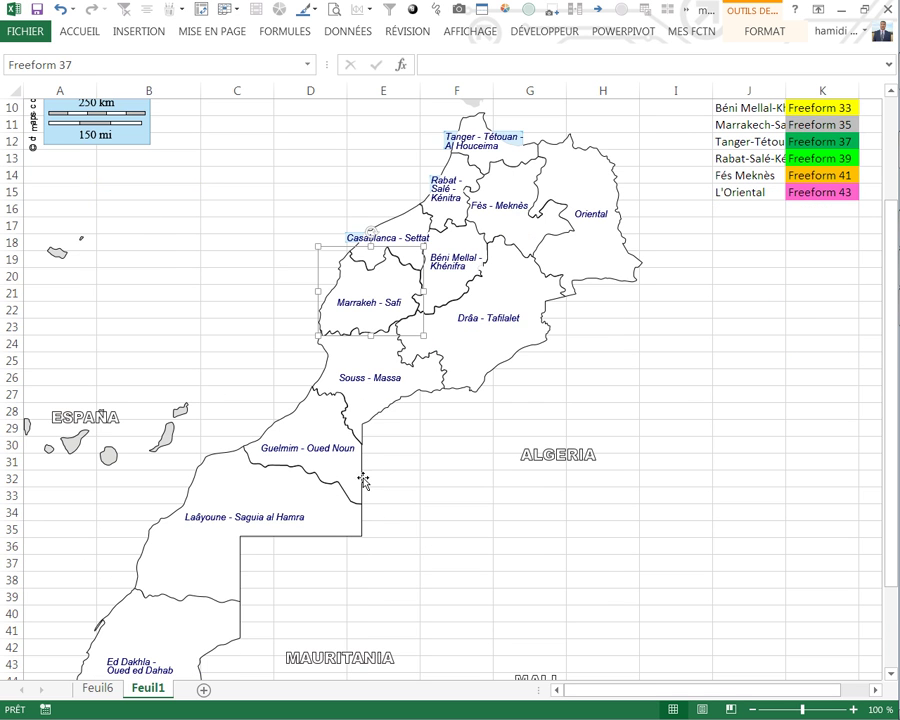
{"action": "scroll", "coordinate": [622, 278], "scroll_direction": "up", "scroll_amount": 3}
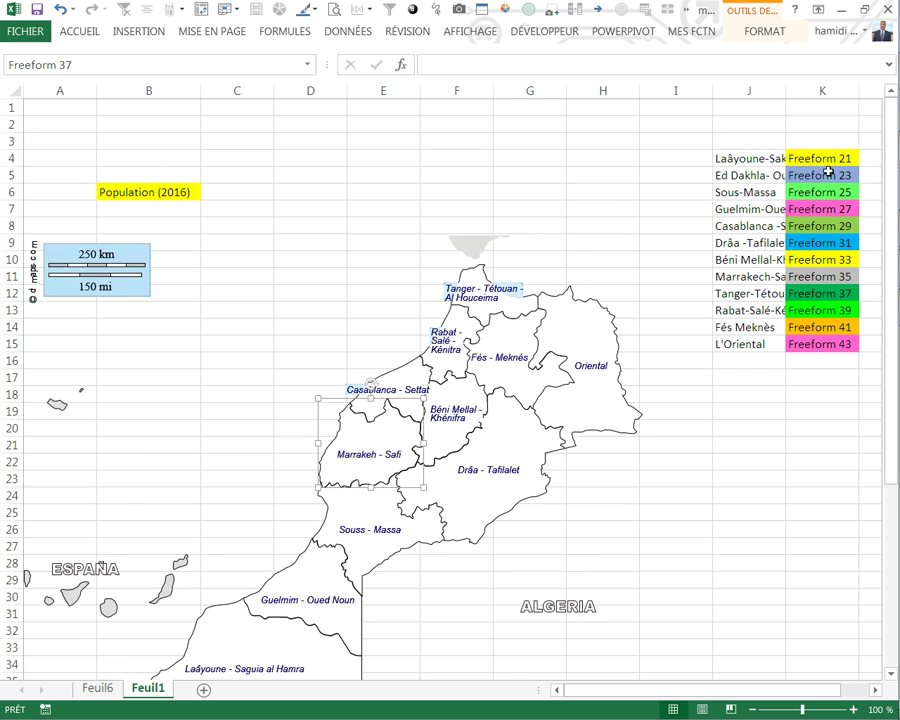
{"action": "scroll", "coordinate": [662, 421], "scroll_direction": "down", "scroll_amount": 2}
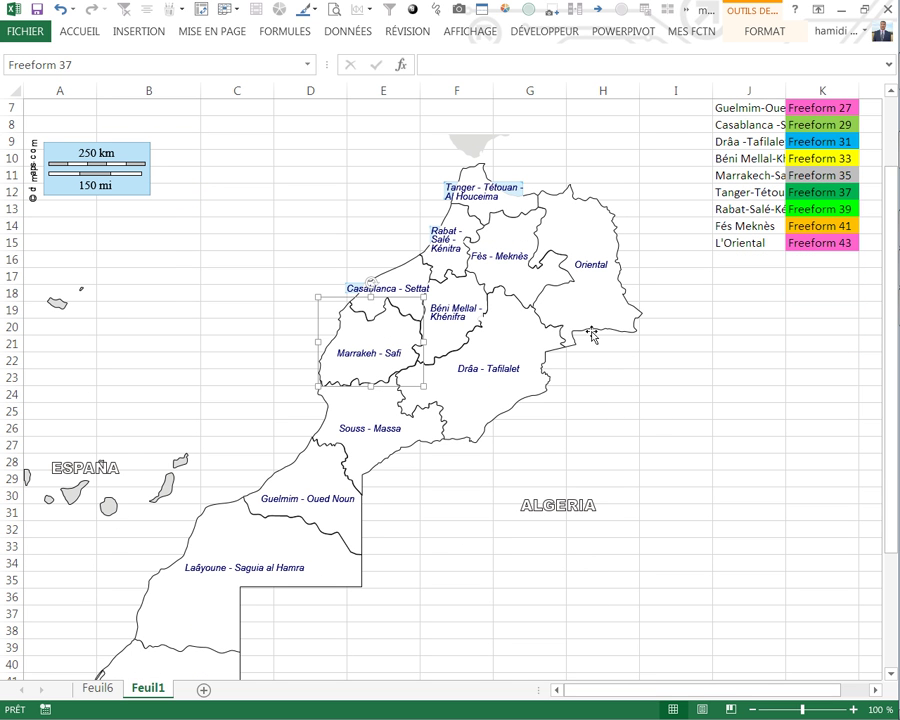
{"action": "left_click", "coordinate": [507, 413]}
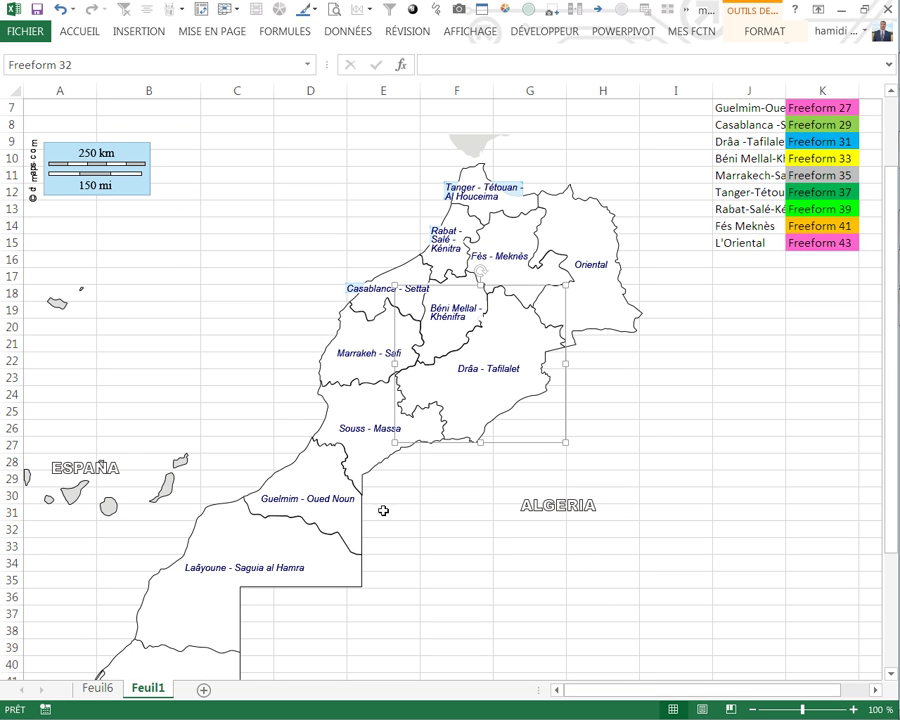
{"action": "left_click", "coordinate": [362, 520]}
{"action": "scroll", "coordinate": [772, 292], "scroll_direction": "up", "scroll_amount": 2}
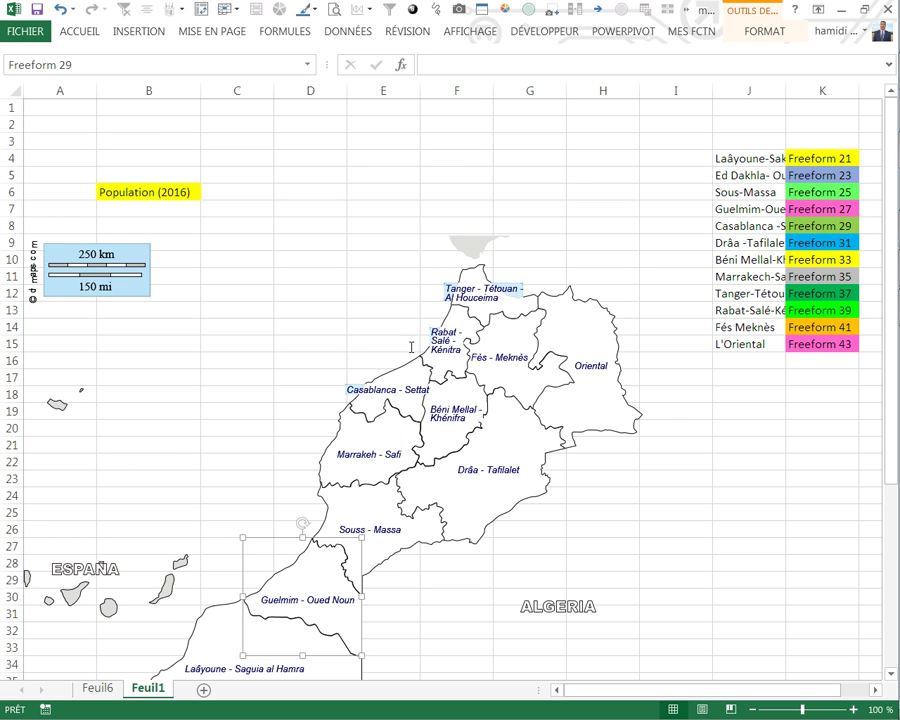
{"action": "left_click", "coordinate": [340, 440]}
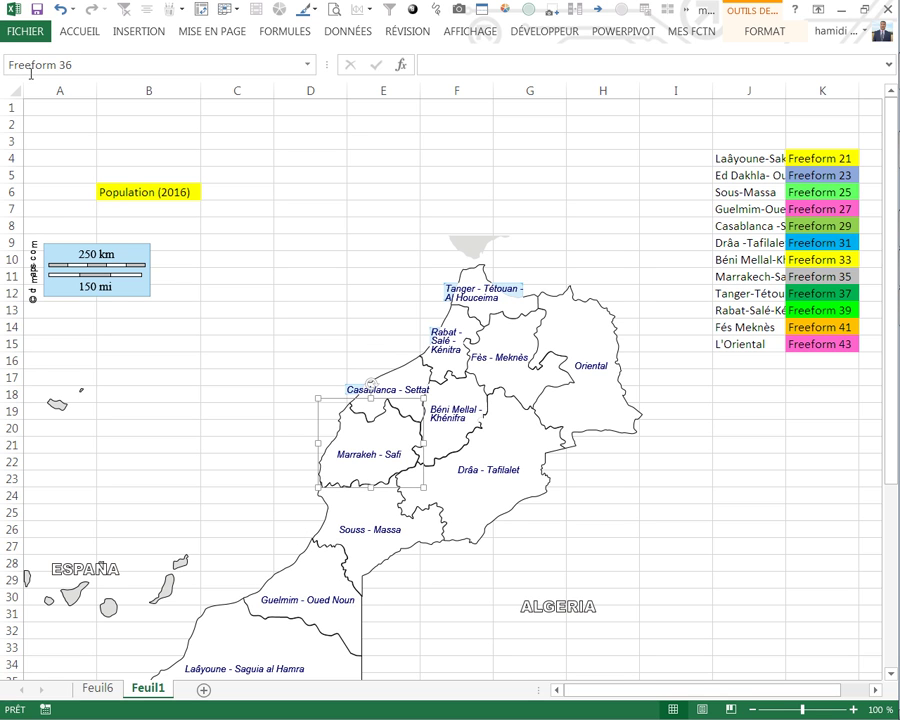
{"action": "left_click", "coordinate": [282, 573]}
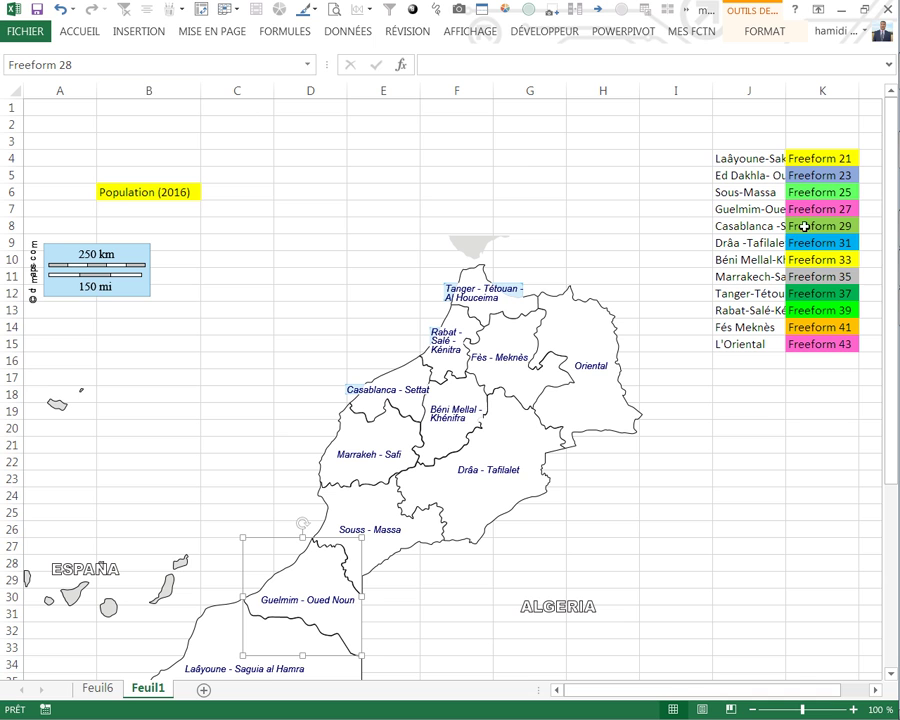
{"action": "left_click", "coordinate": [764, 413]}
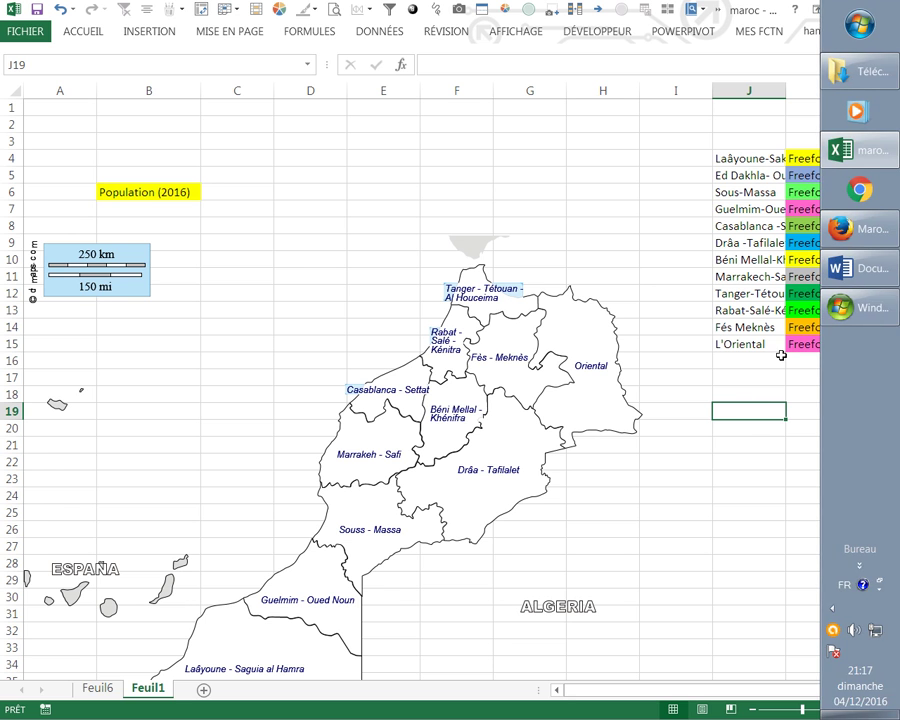
- Select the VBA colouring loop in Word, then return to Excel's Développeur tab
{"action": "left_click", "coordinate": [884, 280]}
{"action": "mouse_move", "coordinate": [271, 450]}
{"action": "left_mouse_down"}
{"action": "mouse_move", "coordinate": [185, 286]}
{"action": "mouse_move", "coordinate": [169, 225]}
{"action": "left_mouse_up"}
{"action": "key", "text": "ctrl+c"}
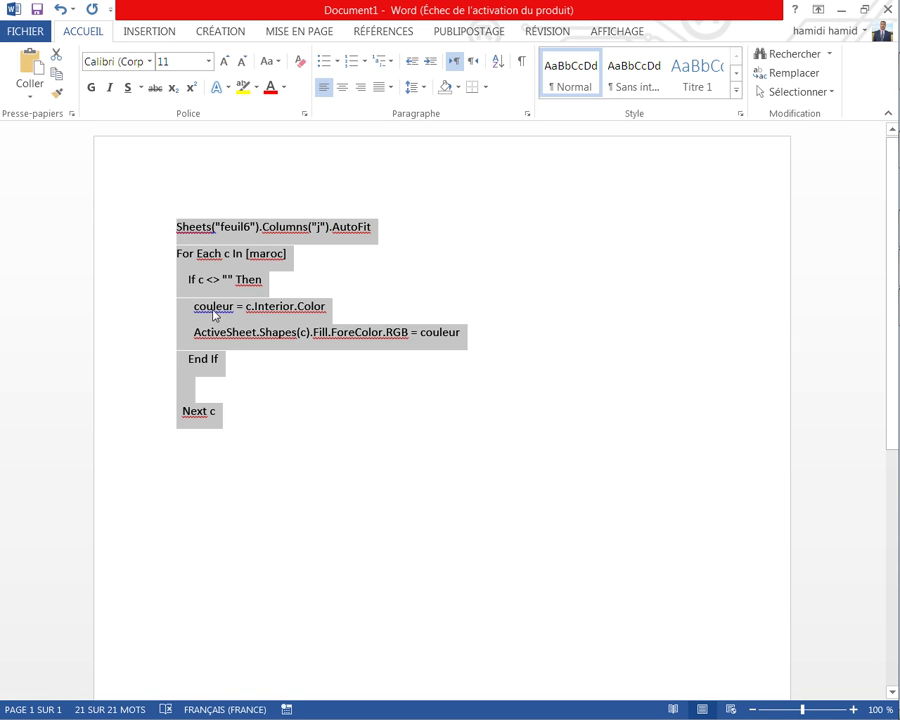
{"action": "mouse_move", "coordinate": [884, 288]}
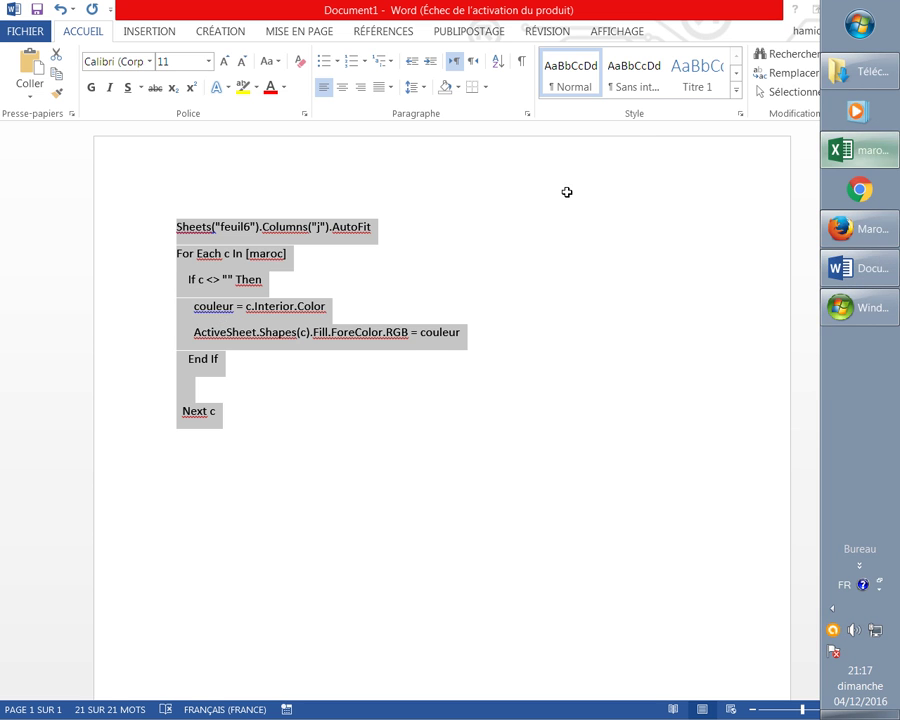
{"action": "left_click", "coordinate": [850, 152]}
{"action": "left_click", "coordinate": [597, 31]}
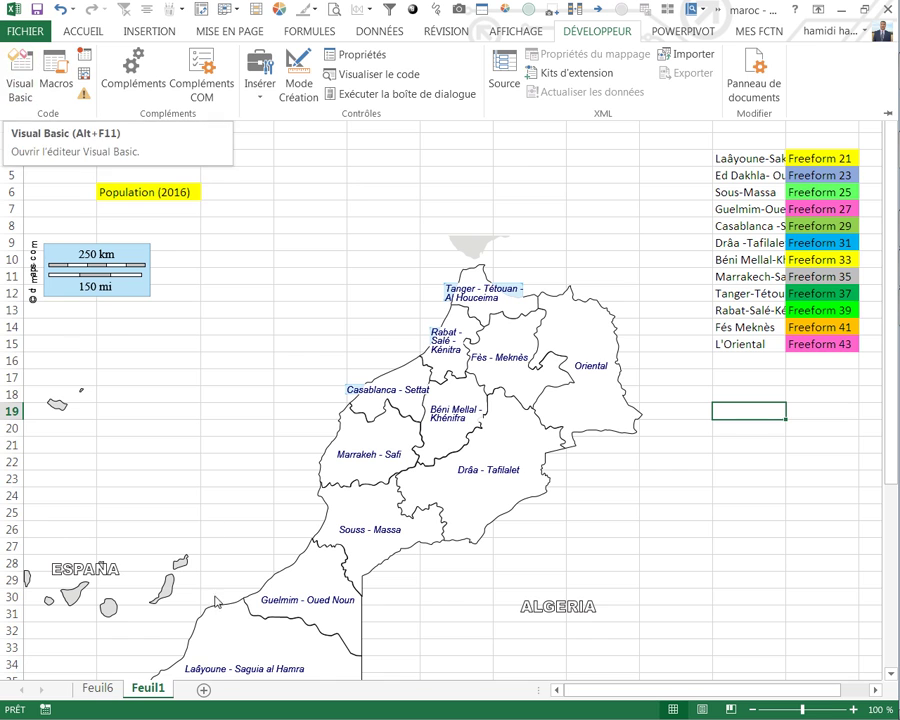
- Paste the colouring loop into Feuil1's Worksheet_SelectionChange handler in the VBA editor
{"action": "left_click", "coordinate": [18, 80]}
{"action": "double_click", "coordinate": [100, 330]}
{"action": "left_click", "coordinate": [537, 231]}
{"action": "left_click", "coordinate": [210, 257]}
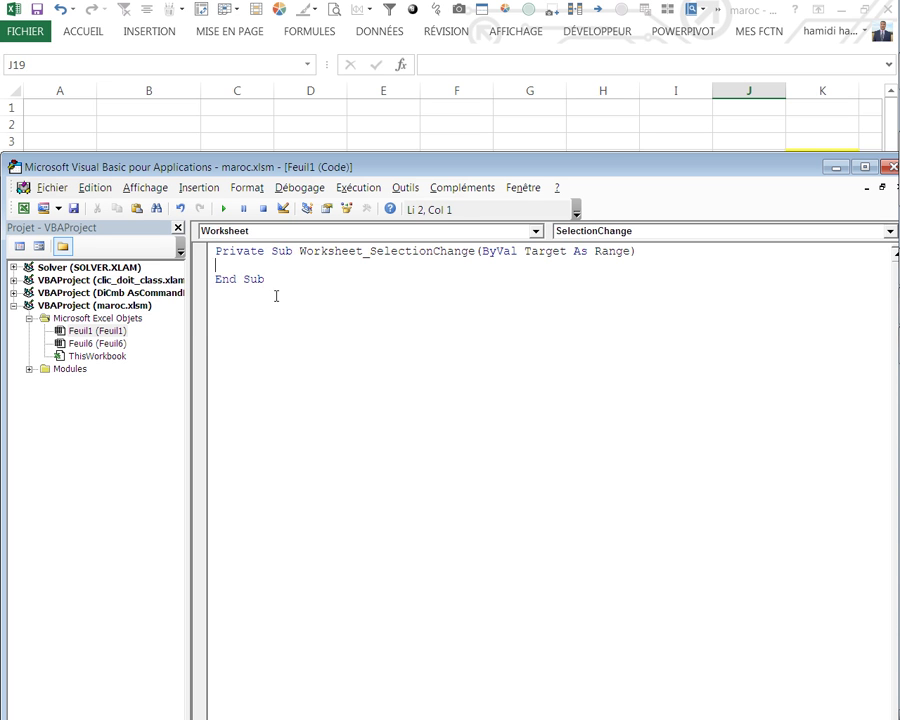
{"action": "key", "text": "ctrl+v"}
{"action": "left_click_drag", "start_coordinate": [768, 175], "coordinate": [630, 200]}
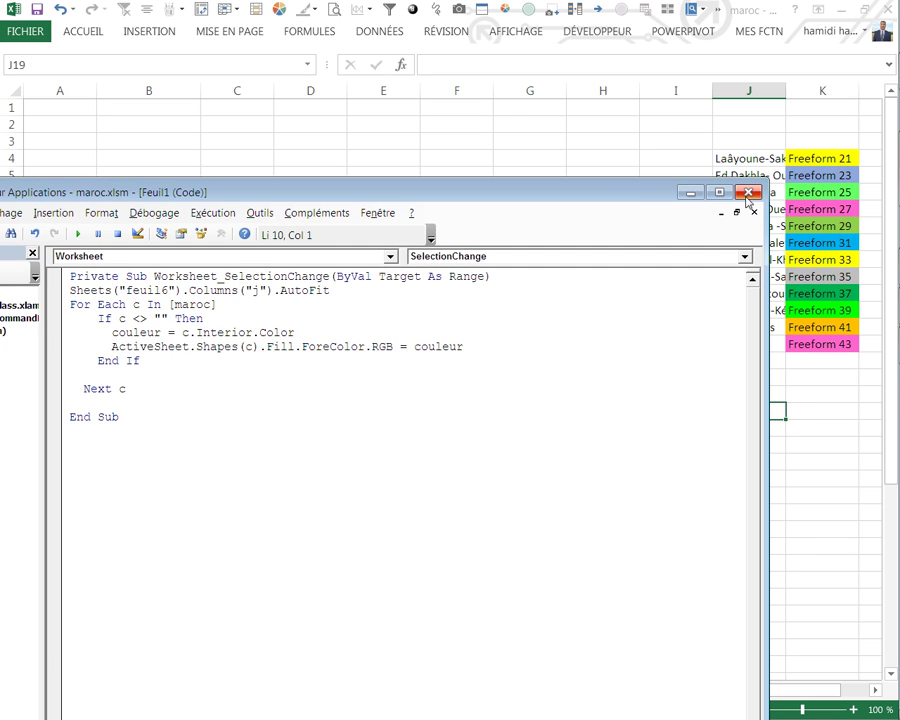
- Test the macro from a cell and stop the debugger after its type-mismatch error
{"action": "left_click", "coordinate": [746, 193]}
{"action": "left_click", "coordinate": [528, 208]}
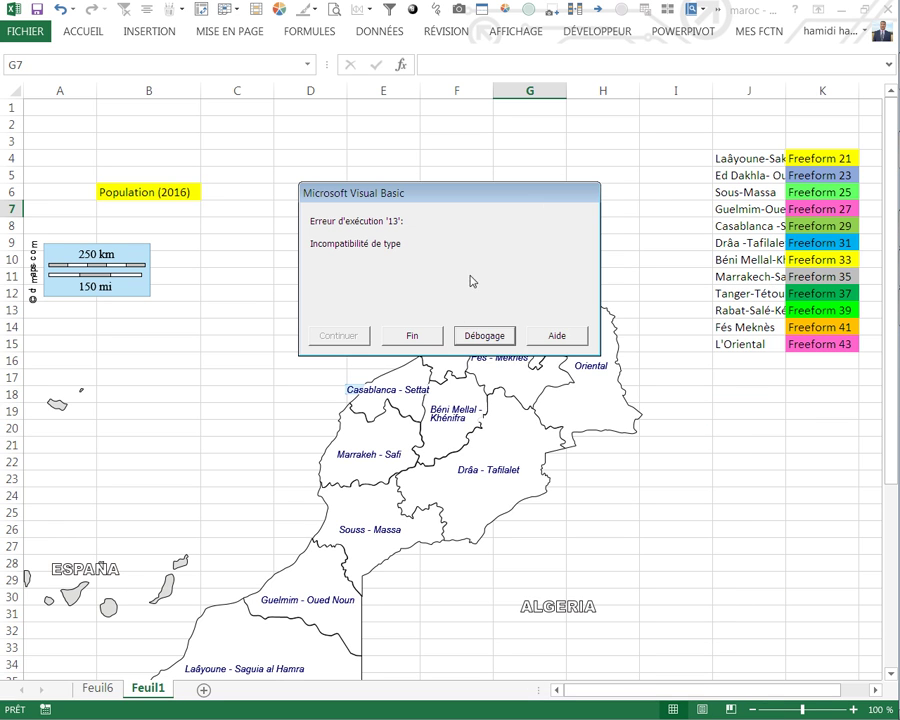
{"action": "left_click", "coordinate": [466, 340]}
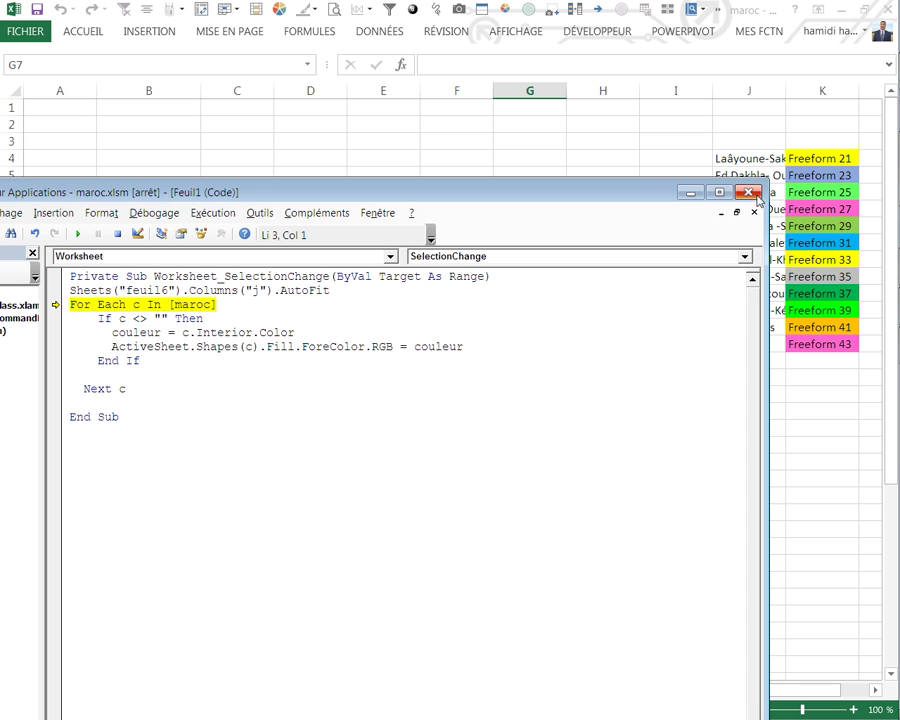
{"action": "left_click", "coordinate": [751, 193]}
{"action": "left_click", "coordinate": [372, 430]}
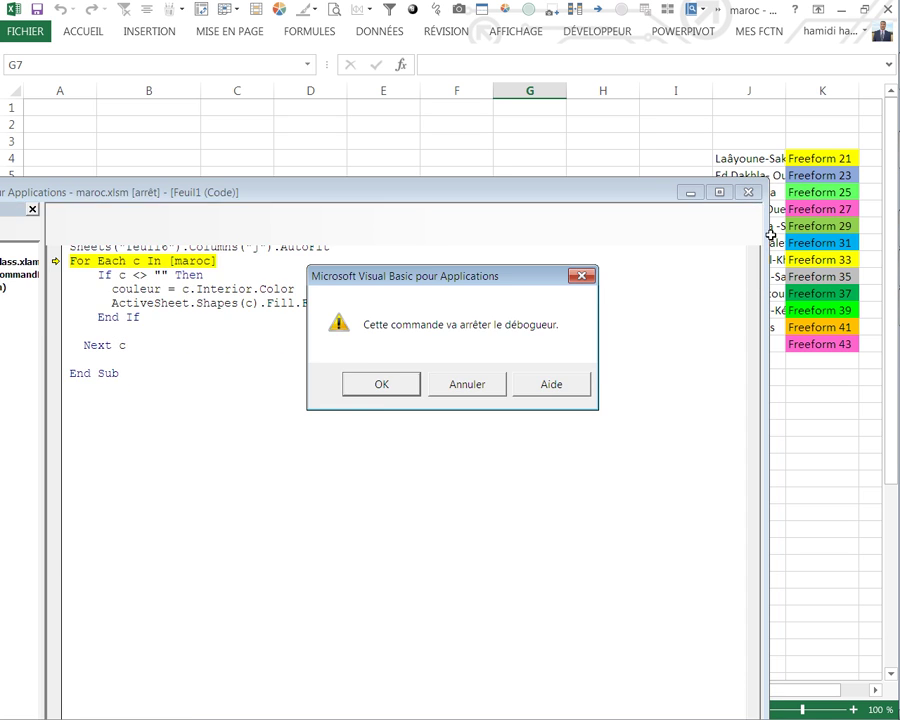
- Name K4:K15 'maroc' and retest the macro by selecting several cells
{"action": "left_click_drag", "start_coordinate": [806, 155], "coordinate": [806, 342]}
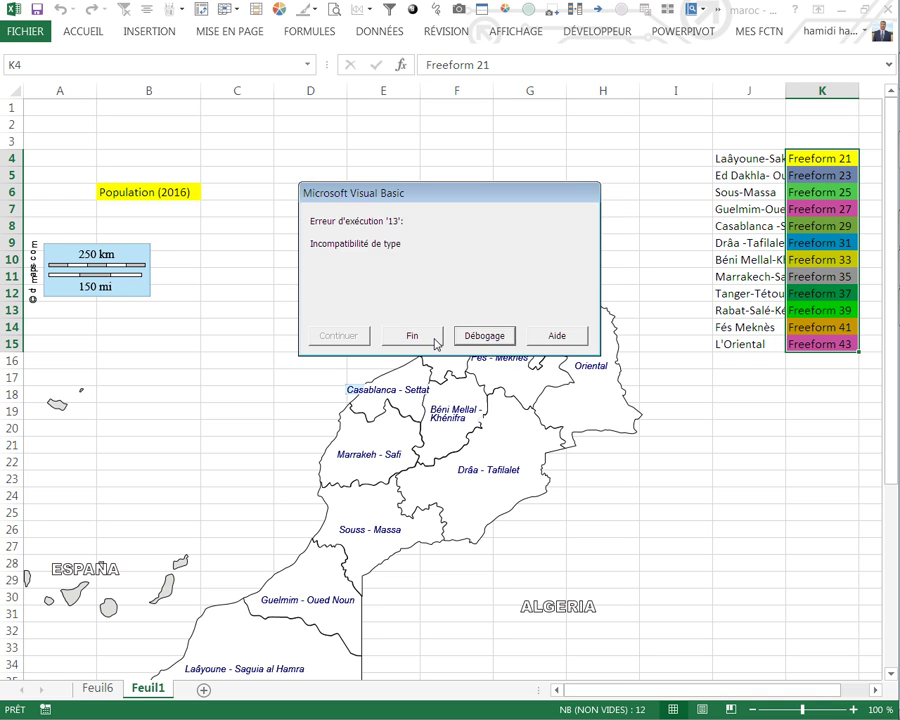
{"action": "left_click", "coordinate": [432, 335]}
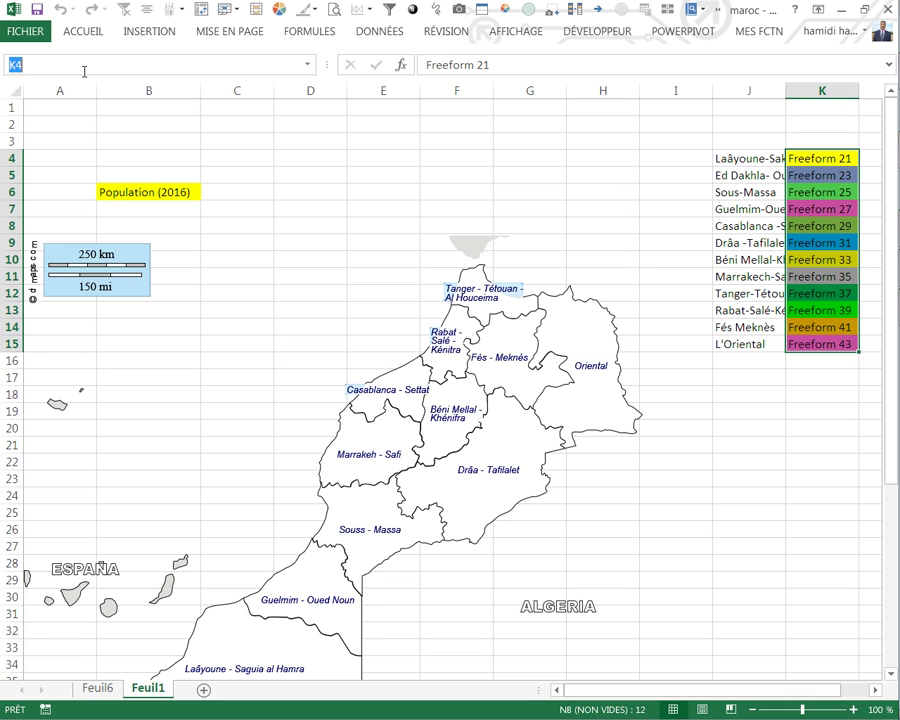
{"action": "type", "text": "maroc"}
{"action": "key", "text": "Return"}
{"action": "left_click", "coordinate": [242, 205]}
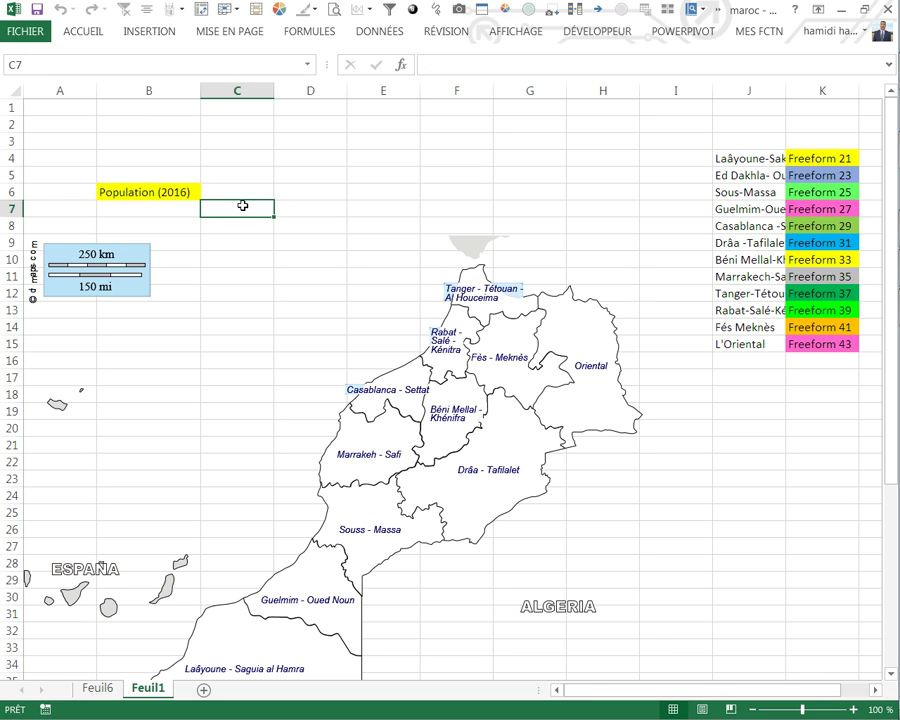
{"action": "left_click", "coordinate": [349, 212]}
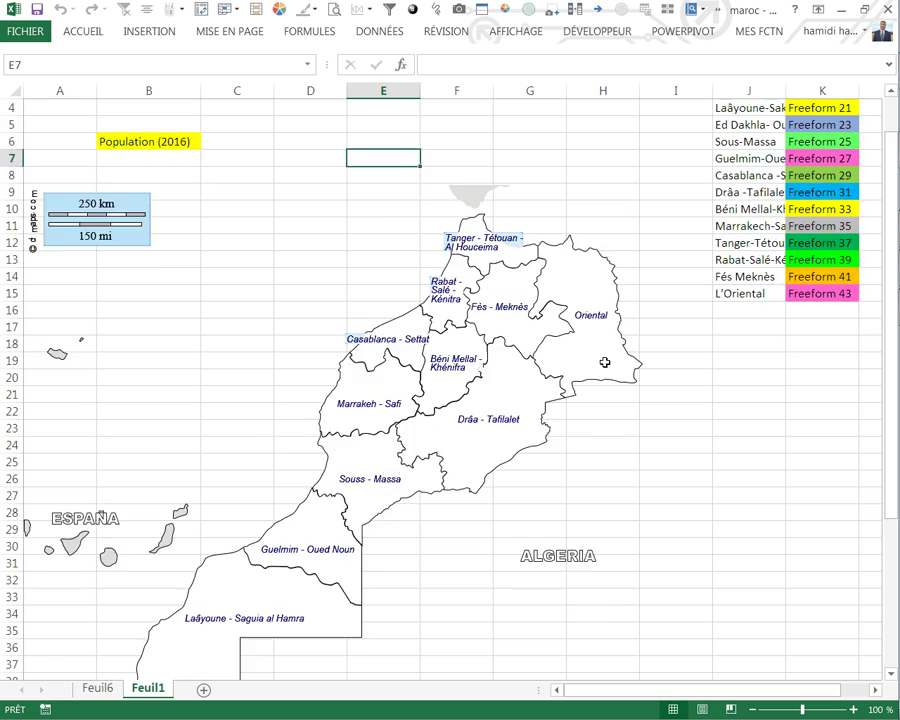
{"action": "scroll", "coordinate": [600, 360], "scroll_direction": "down", "scroll_amount": 3}
{"action": "left_click", "coordinate": [650, 446]}
{"action": "scroll", "coordinate": [662, 422], "scroll_direction": "up", "scroll_amount": 2}
{"action": "left_click", "coordinate": [717, 392]}
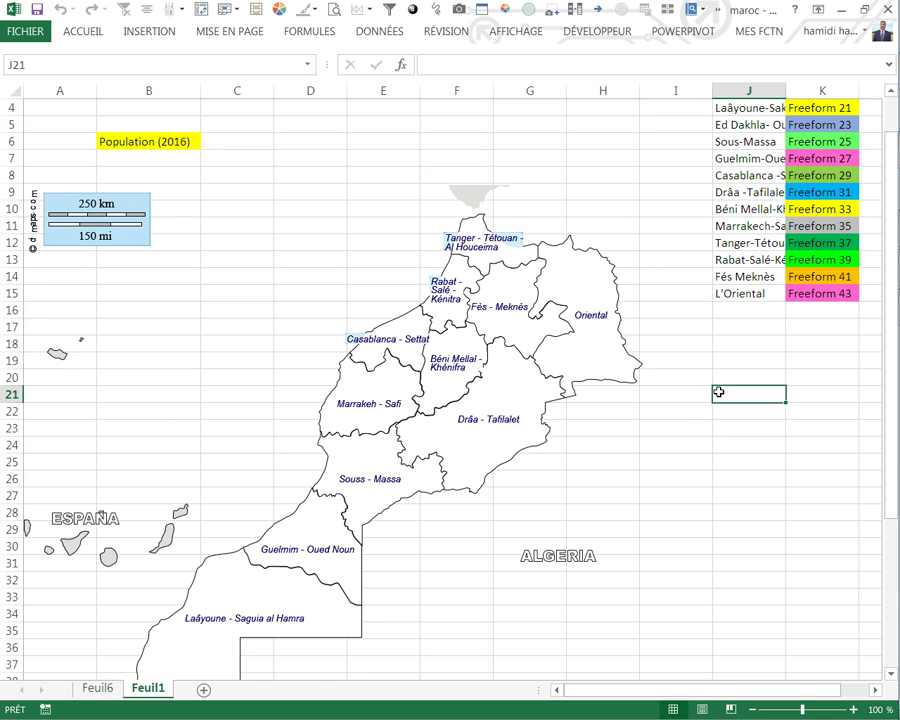
{"action": "left_click", "coordinate": [222, 290]}
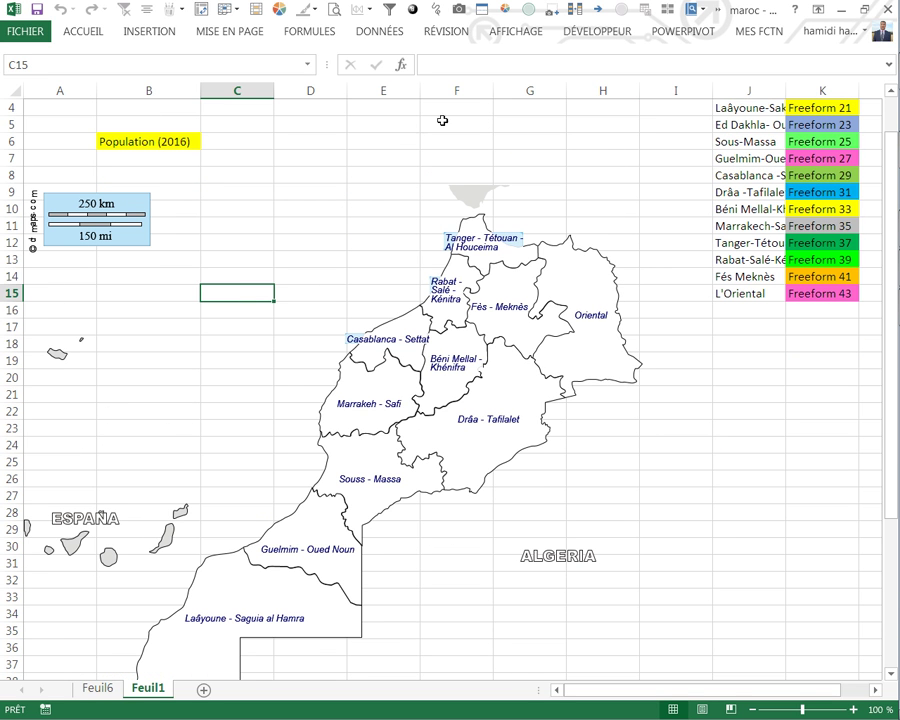
{"action": "left_click", "coordinate": [598, 31]}
{"action": "left_click", "coordinate": [14, 55]}
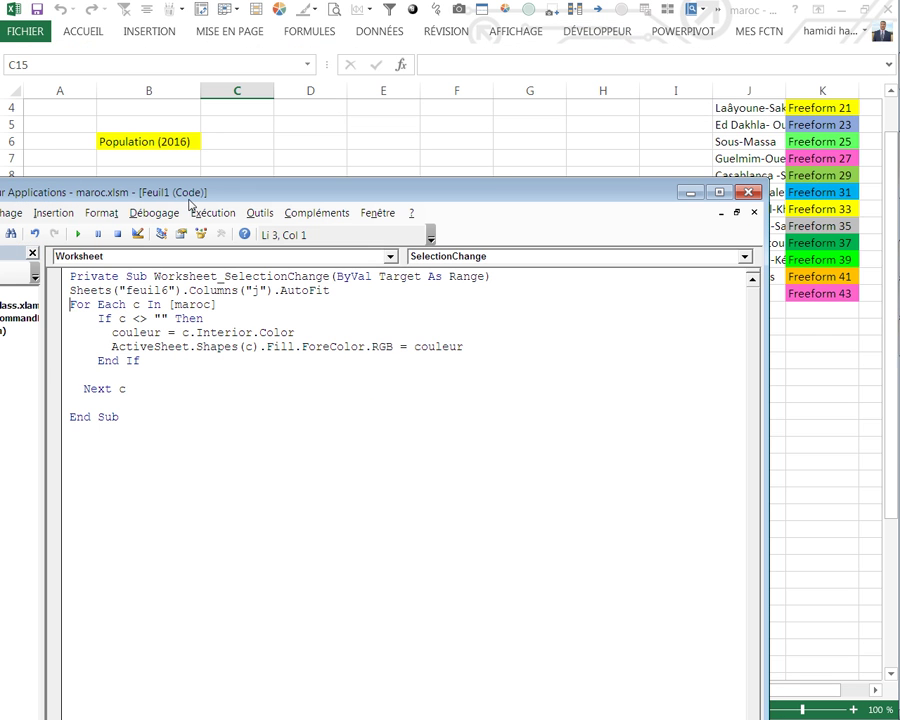
{"action": "left_click", "coordinate": [257, 321]}
{"action": "left_click", "coordinate": [748, 192]}
{"action": "left_click", "coordinate": [636, 446]}
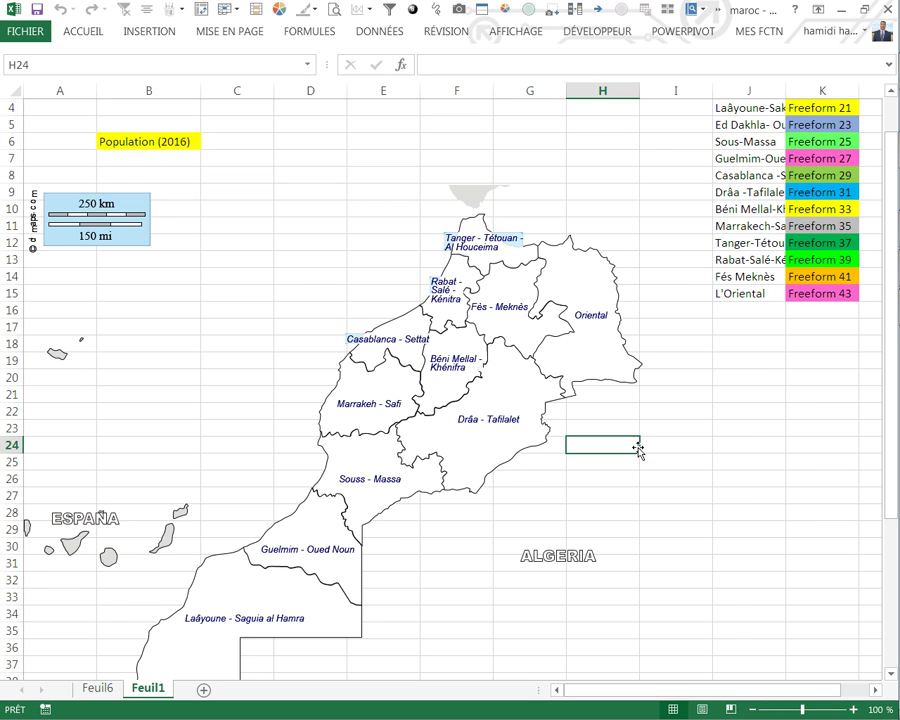
{"action": "scroll", "coordinate": [641, 433], "scroll_direction": "up", "scroll_amount": 1}
{"action": "left_click", "coordinate": [633, 255]}
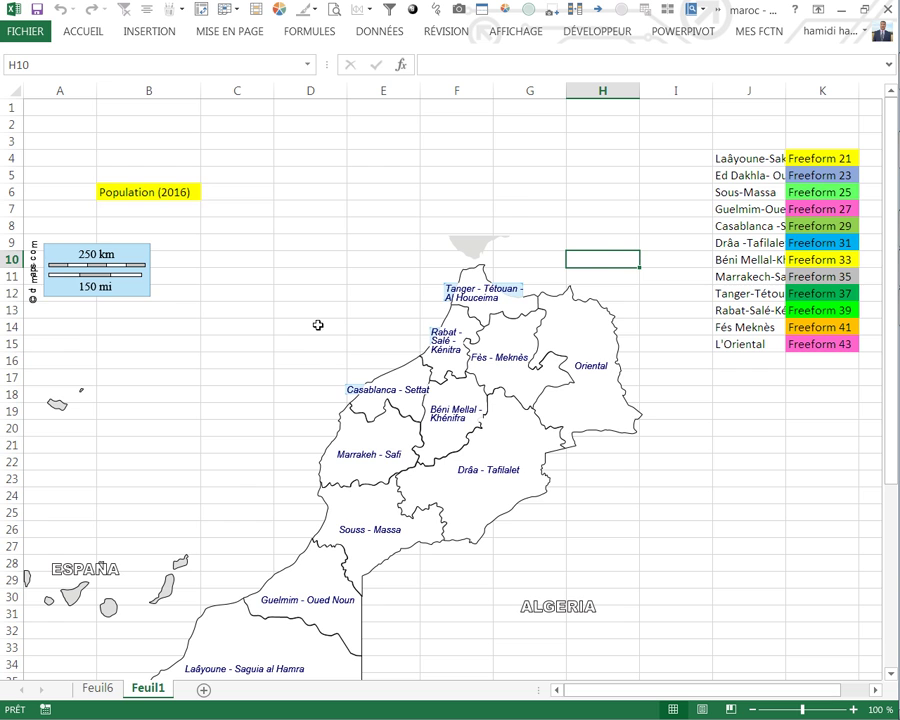
{"action": "scroll", "coordinate": [340, 321], "scroll_direction": "down", "scroll_amount": 2}
{"action": "scroll", "coordinate": [286, 343], "scroll_direction": "down", "scroll_amount": 3}
{"action": "scroll", "coordinate": [443, 355], "scroll_direction": "up", "scroll_amount": 3}
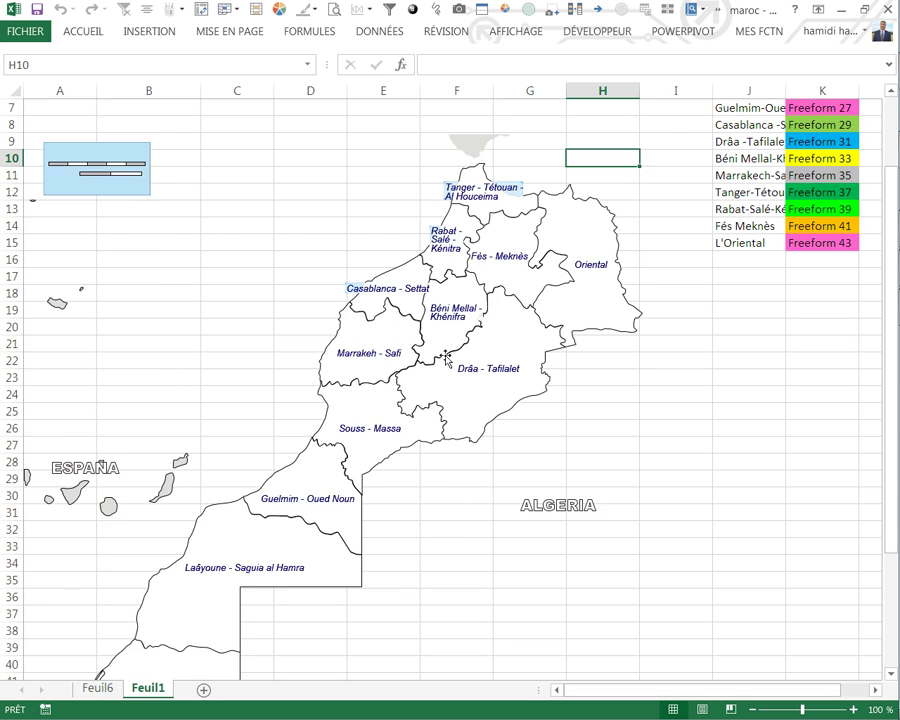
{"action": "scroll", "coordinate": [443, 355], "scroll_direction": "up", "scroll_amount": 2}
{"action": "left_click", "coordinate": [485, 276]}
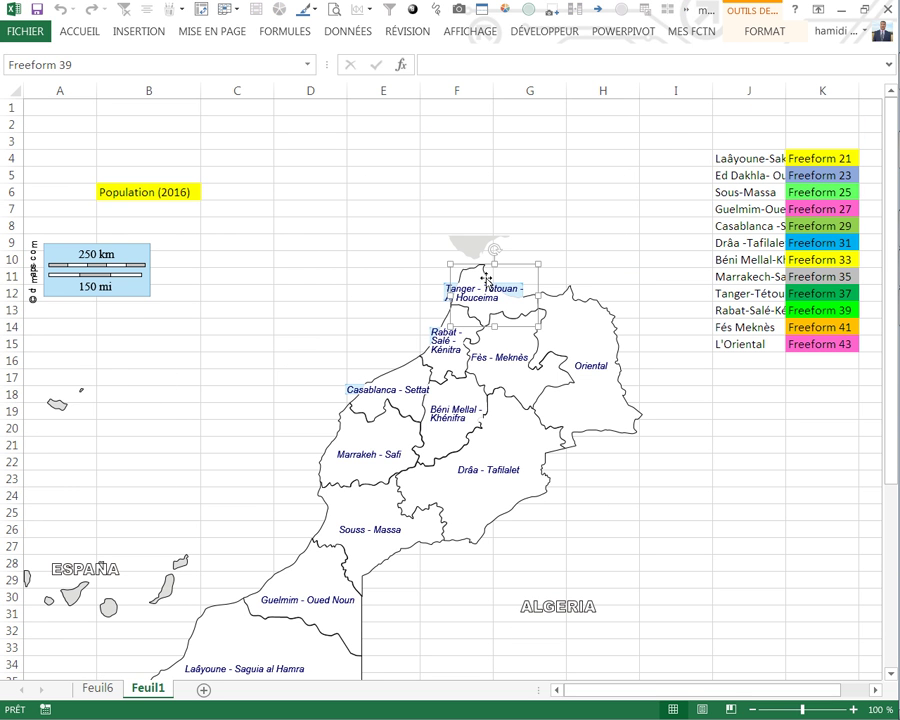
{"action": "left_click", "coordinate": [740, 411]}
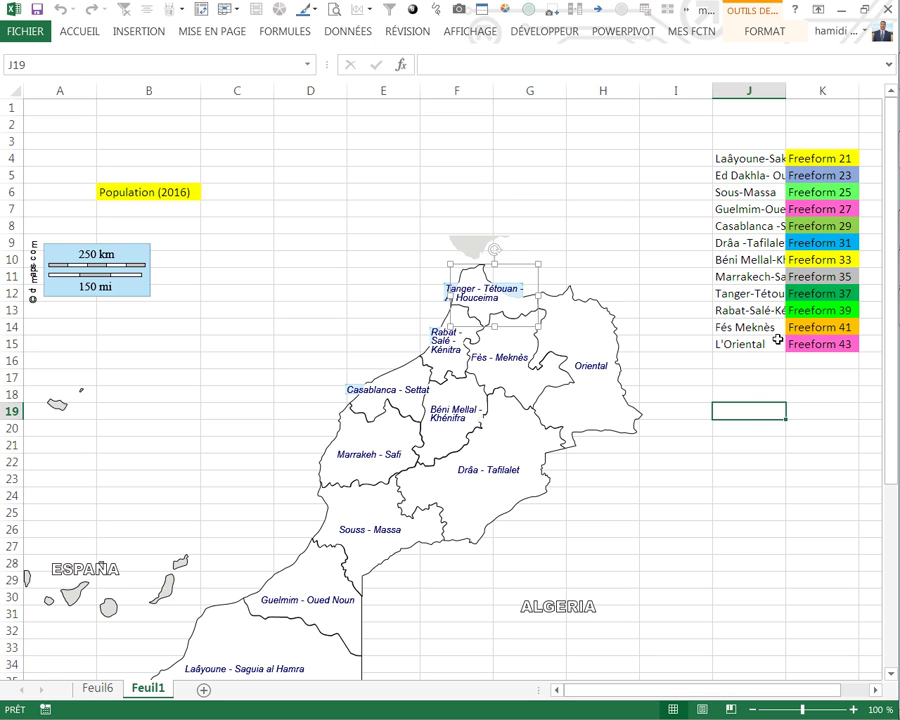
- Change K4 from Freeform 21 to Freeform 39 and check the refreshed colours
{"action": "left_click", "coordinate": [821, 159]}
{"action": "double_click", "coordinate": [849, 159]}
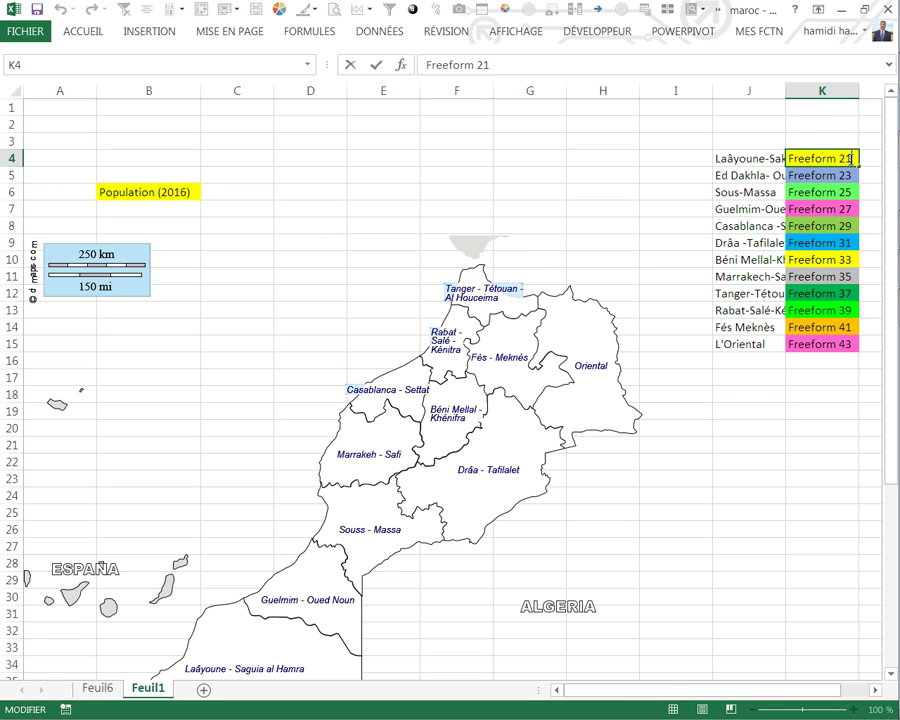
{"action": "key", "text": "BackSpace"}
{"action": "type", "text": "9"}
{"action": "left_click", "coordinate": [662, 243]}
{"action": "left_click", "coordinate": [653, 325]}
{"action": "scroll", "coordinate": [637, 360], "scroll_direction": "down", "scroll_amount": 2}
{"action": "scroll", "coordinate": [727, 290], "scroll_direction": "up", "scroll_amount": 2}
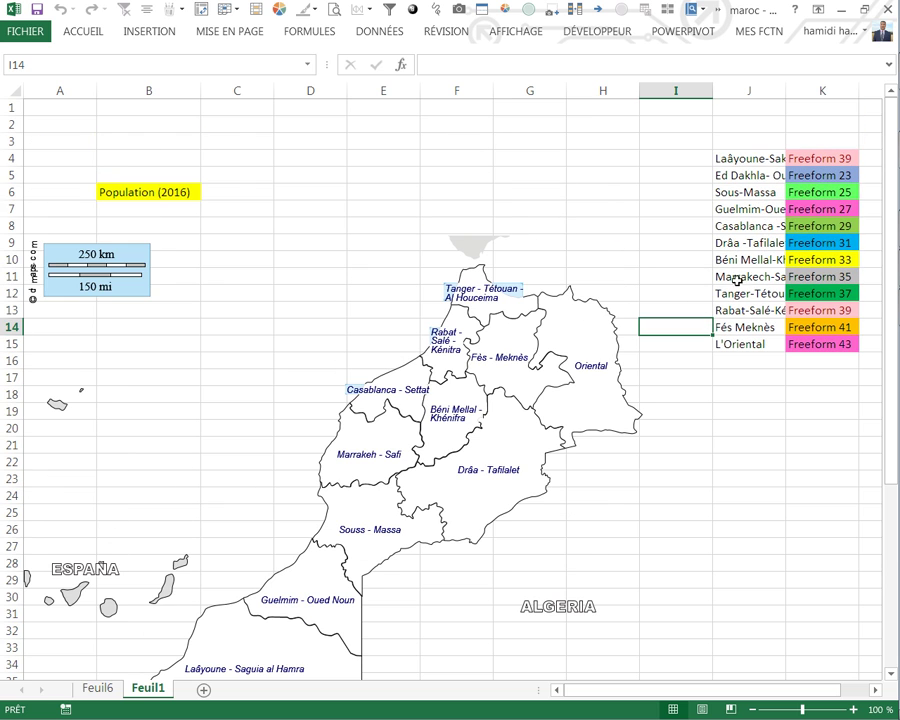
{"action": "left_click", "coordinate": [828, 207]}
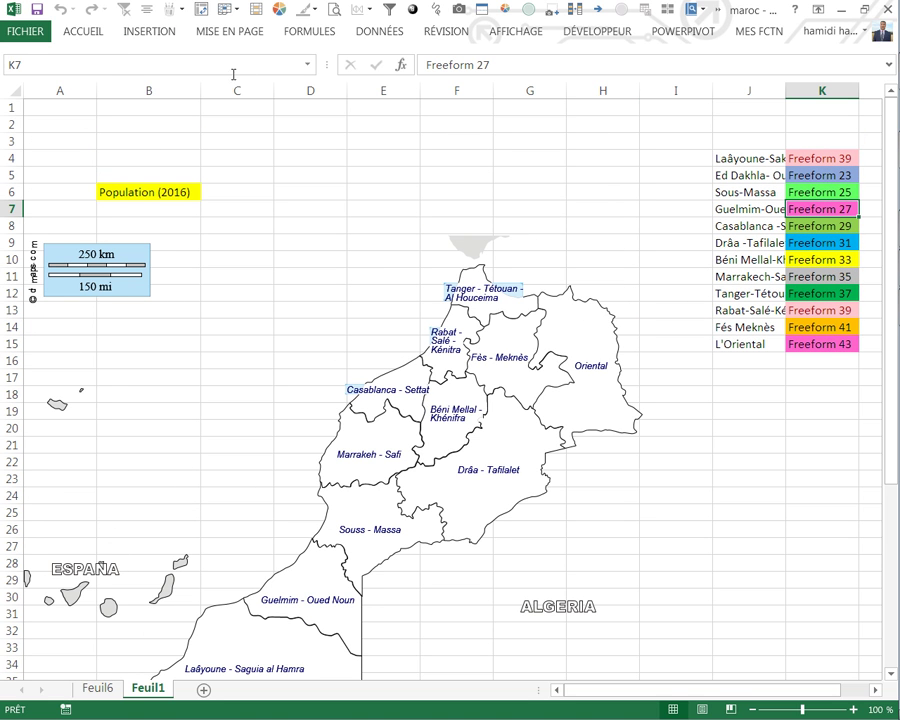
- Reselect the maroc range, review the macro code, and check the Tanger-Tétouan shape's name
{"action": "left_click", "coordinate": [307, 64]}
{"action": "left_click", "coordinate": [48, 85]}
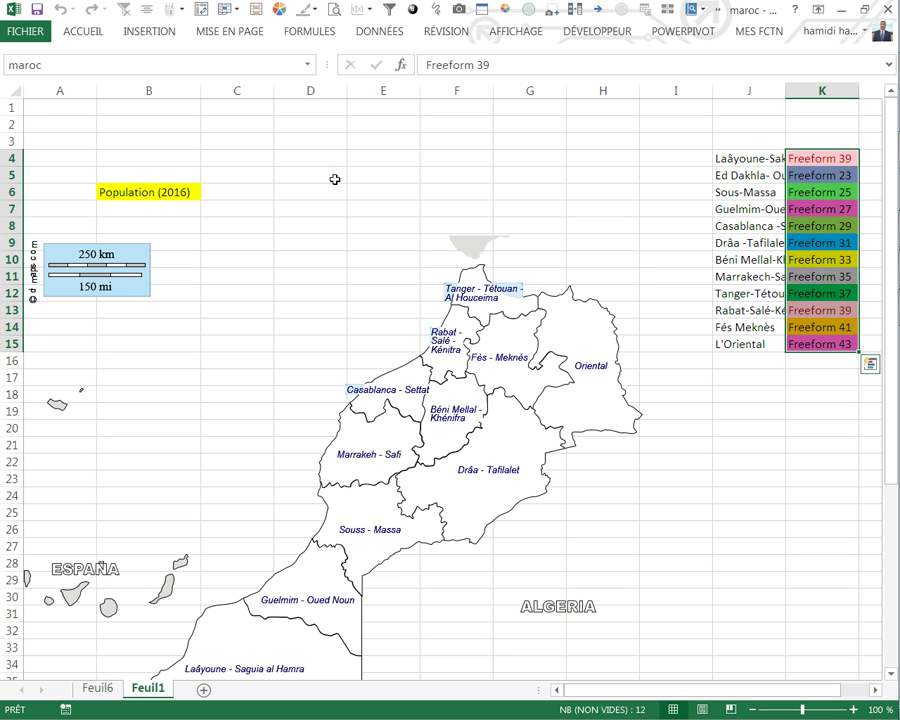
{"action": "left_click", "coordinate": [682, 413]}
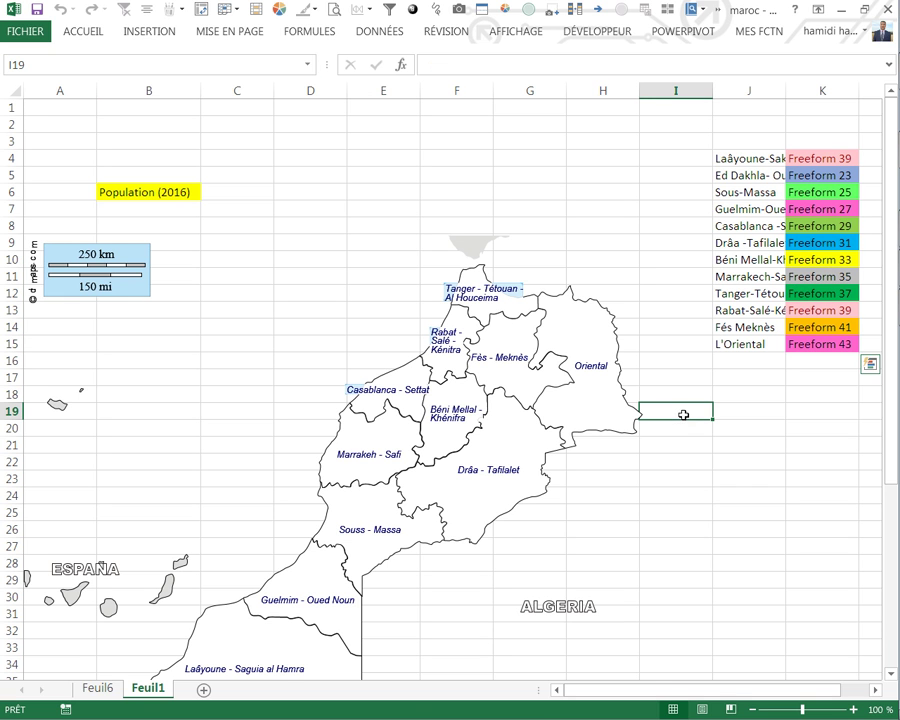
{"action": "left_click", "coordinate": [582, 32]}
{"action": "left_click", "coordinate": [20, 80]}
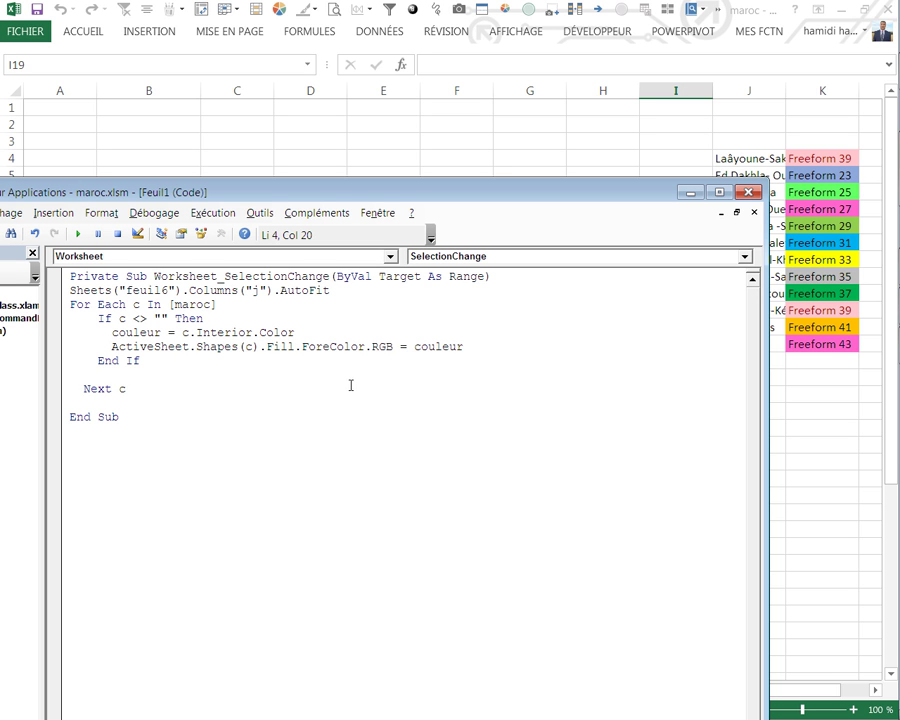
{"action": "left_click", "coordinate": [749, 192]}
{"action": "left_click", "coordinate": [620, 466]}
{"action": "left_click", "coordinate": [478, 278]}
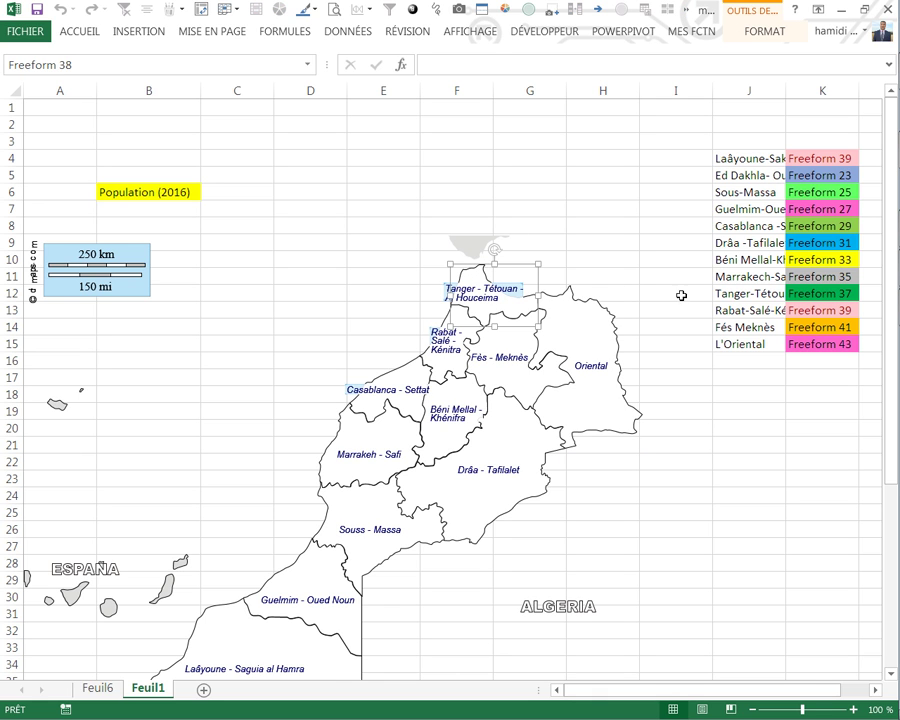
- Edit K4 to Freeform 38 so the Tanger-Tétouan region fills yellow
{"action": "key", "text": "Escape"}
{"action": "left_click", "coordinate": [796, 158]}
{"action": "key", "text": "F2"}
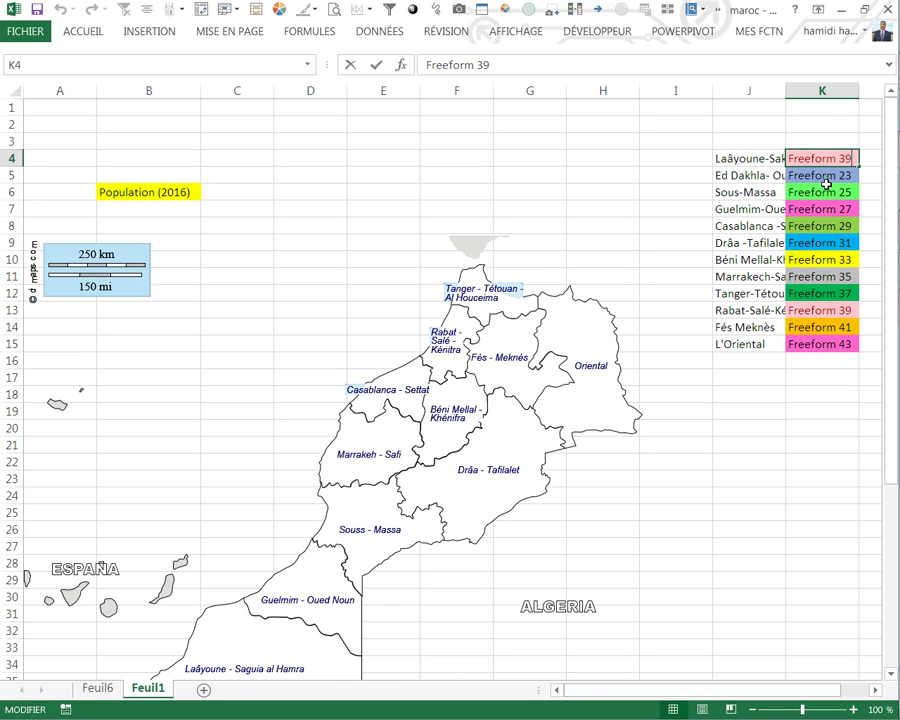
{"action": "key", "text": "BackSpace"}
{"action": "type", "text": "8"}
{"action": "key", "text": "Return"}
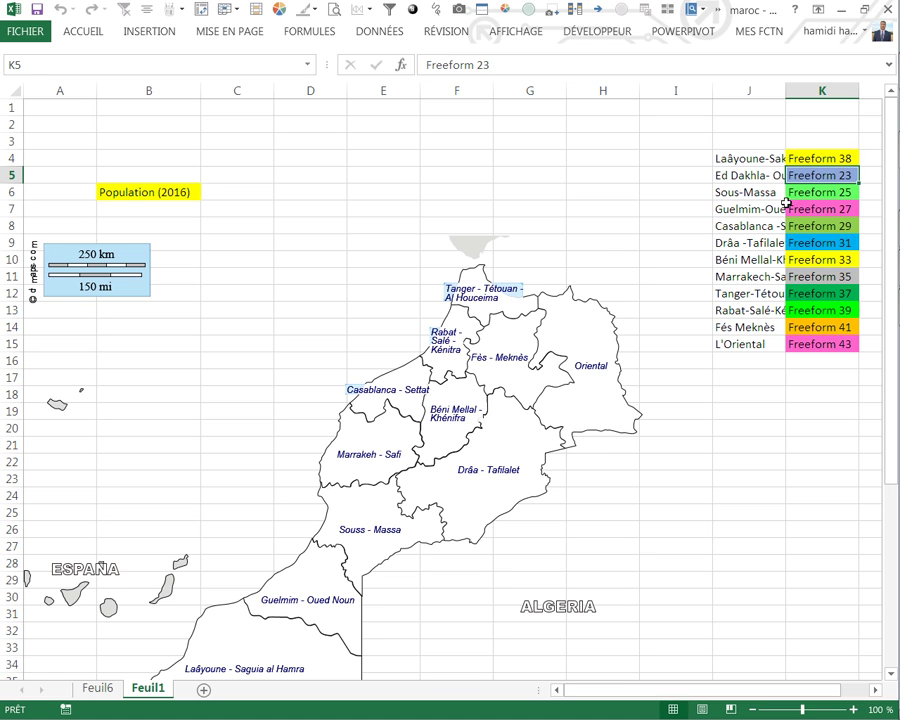
{"action": "left_click", "coordinate": [649, 206]}
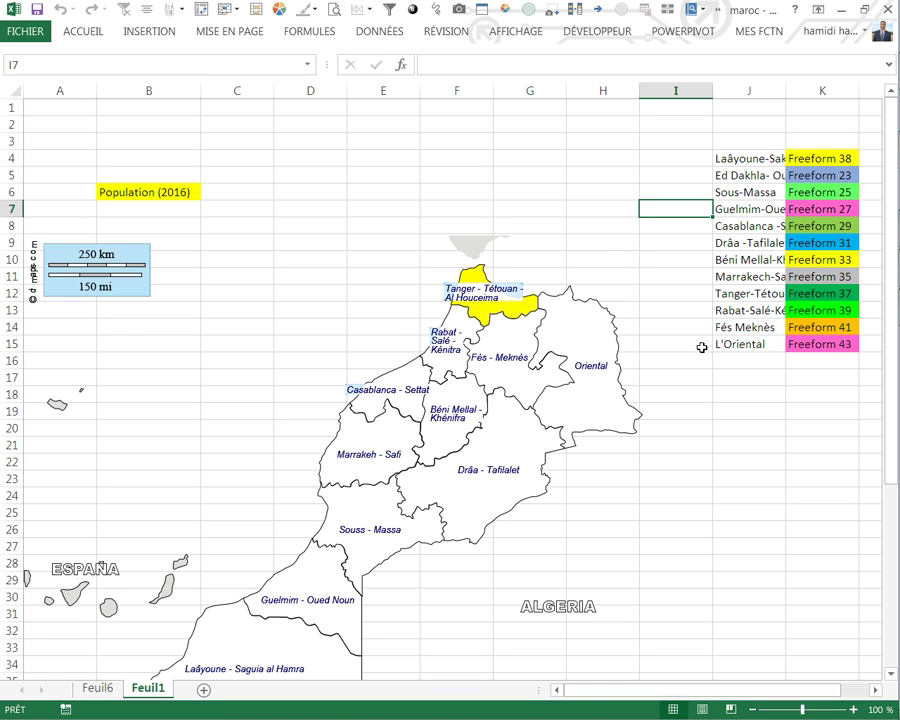
- Check the Souss-Massa region's shape name, recommit K4, and enter 1 in K5
{"action": "left_click", "coordinate": [871, 692]}
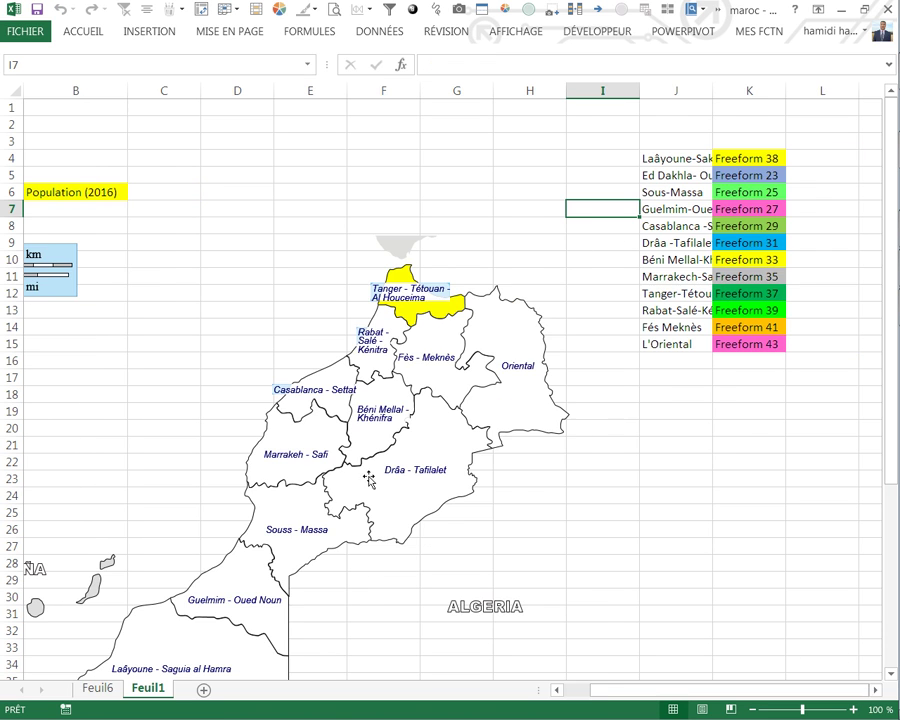
{"action": "left_click", "coordinate": [302, 517]}
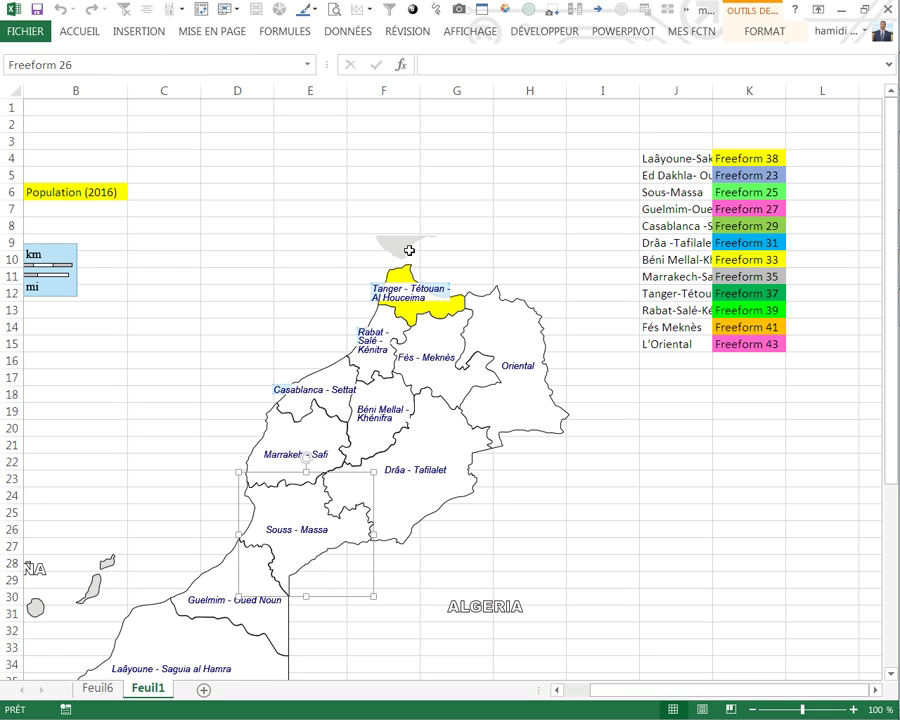
{"action": "key", "text": "Escape"}
{"action": "left_click", "coordinate": [741, 163]}
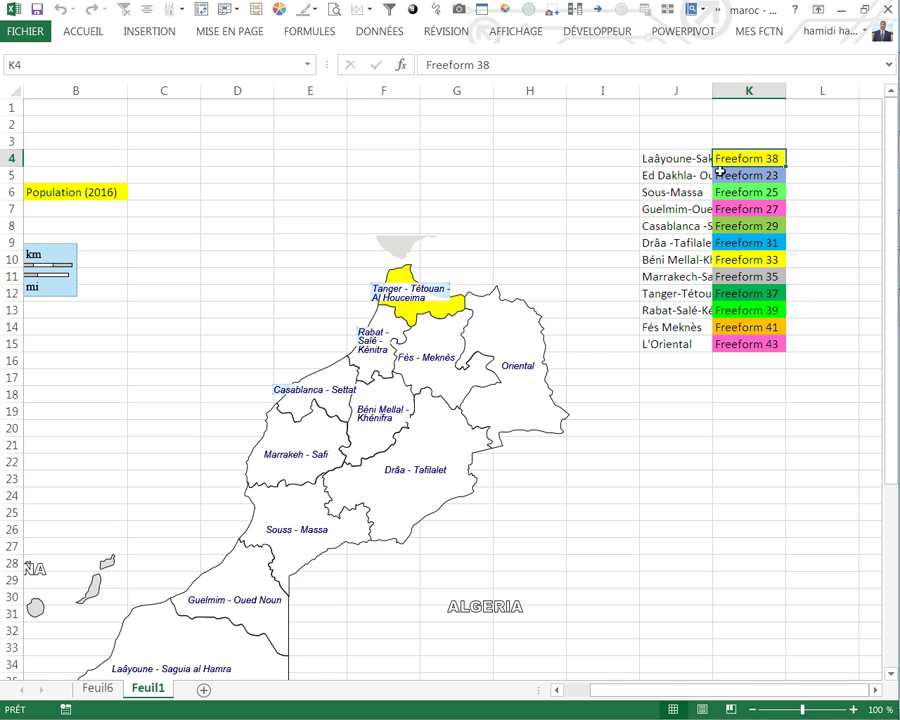
{"action": "left_click", "coordinate": [494, 65]}
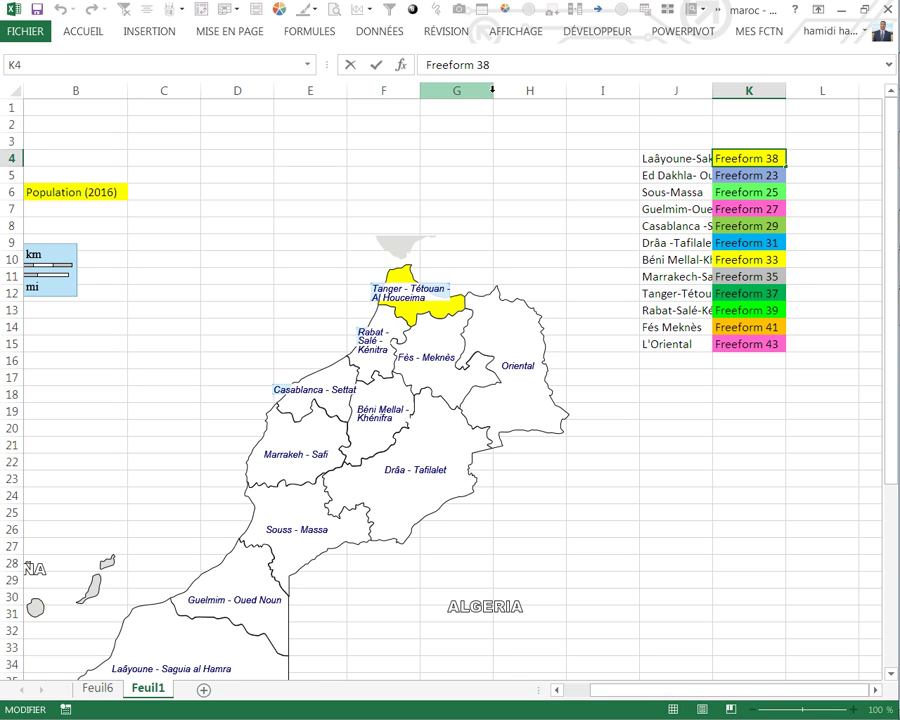
{"action": "key", "text": "Return"}
{"action": "type", "text": "1"}
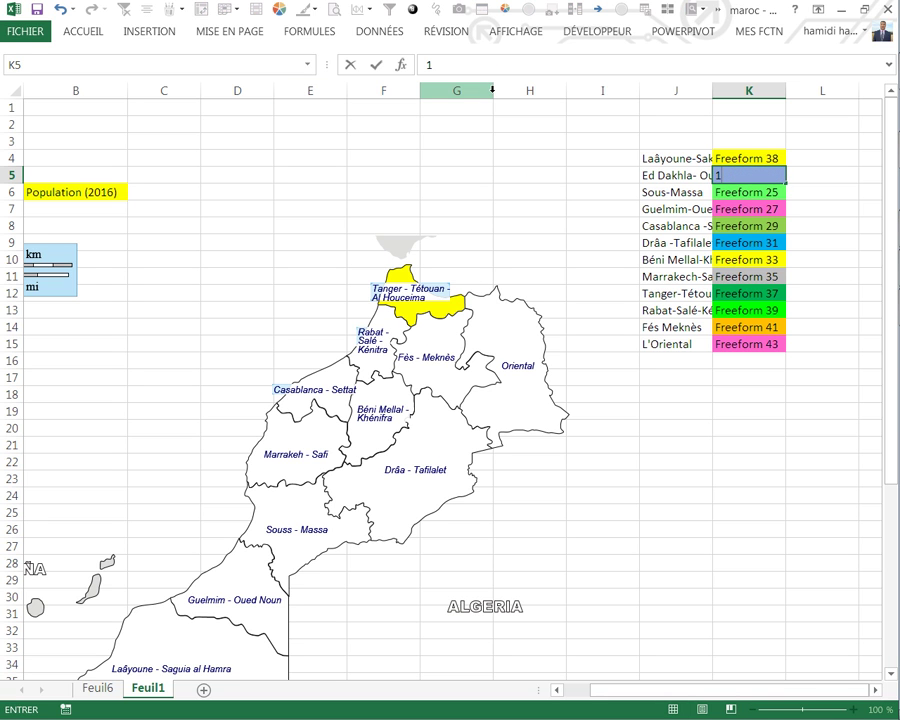
{"action": "left_click", "coordinate": [480, 180]}
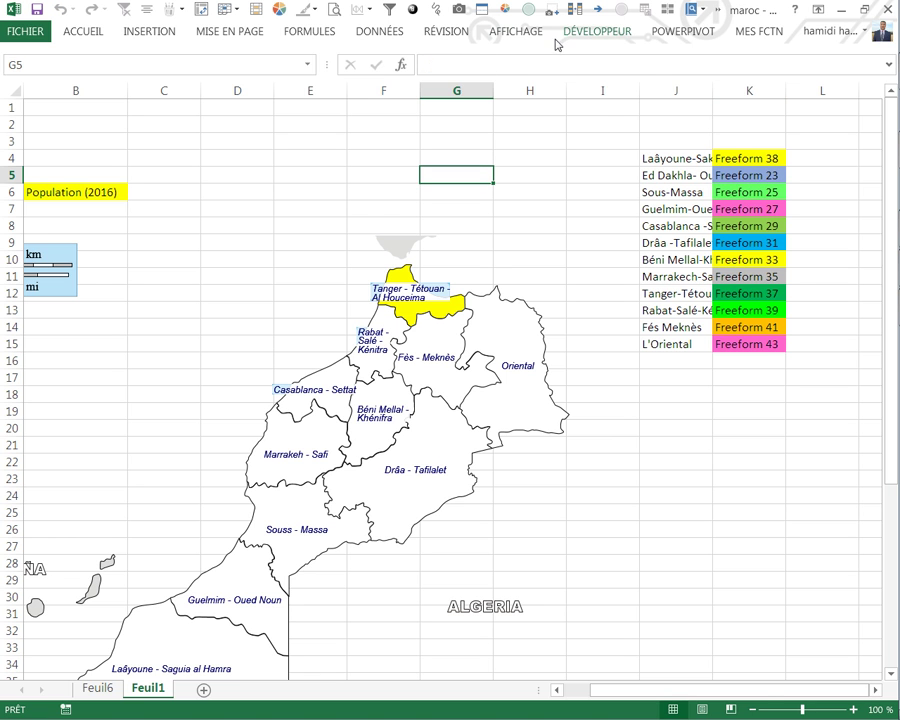
- Delete the colouring code from the SelectionChange macro and copy K4's Freeform 38
{"action": "left_click", "coordinate": [596, 31]}
{"action": "left_click", "coordinate": [12, 62]}
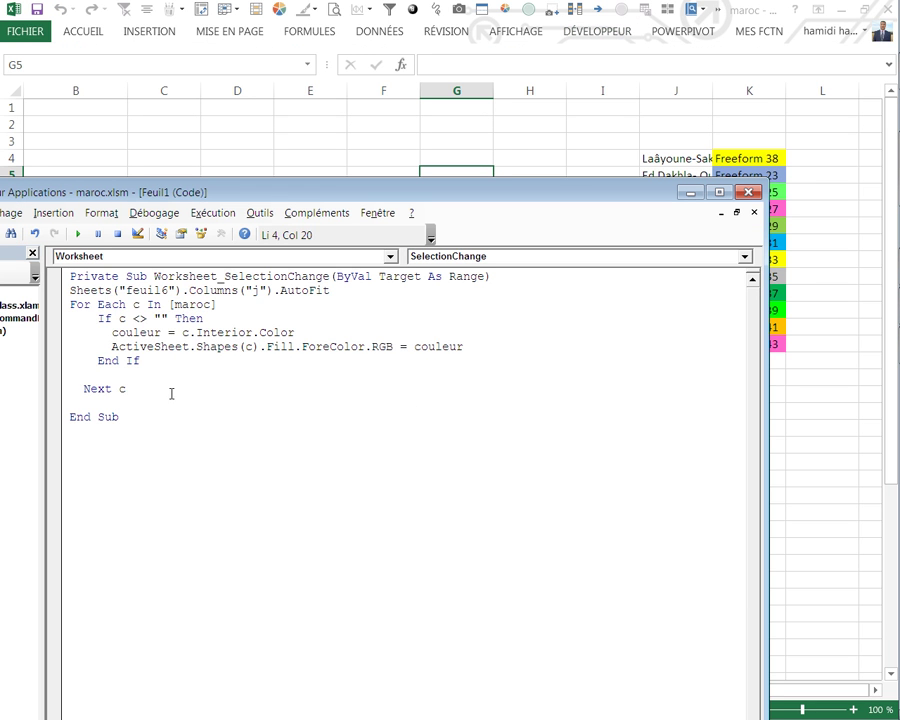
{"action": "left_click_drag", "start_coordinate": [179, 390], "coordinate": [68, 290]}
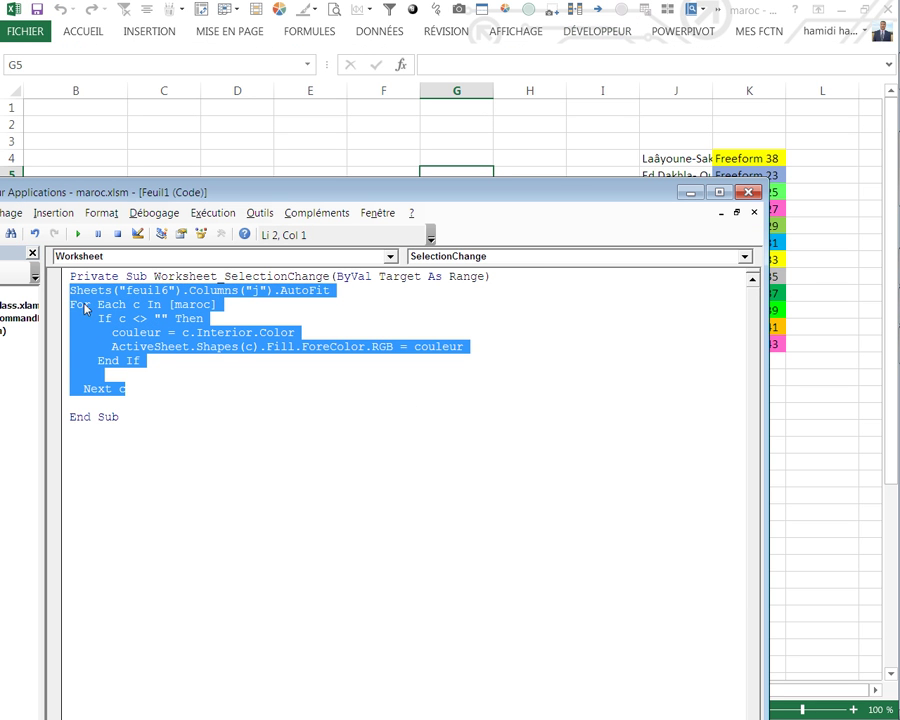
{"action": "key", "text": "Delete"}
{"action": "left_click", "coordinate": [748, 192]}
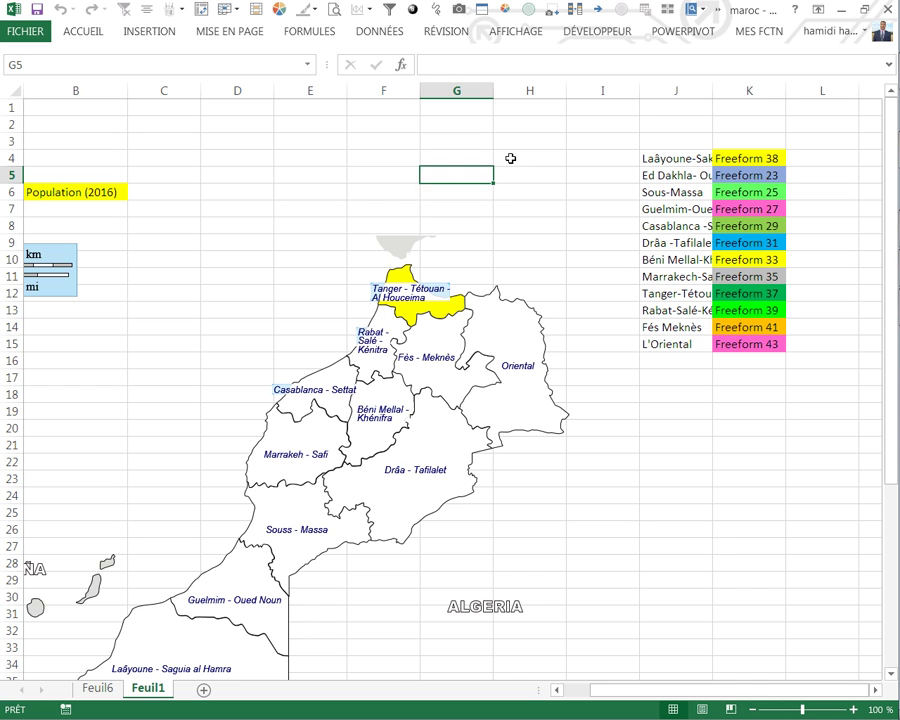
{"action": "left_click", "coordinate": [510, 158]}
{"action": "left_click", "coordinate": [750, 158]}
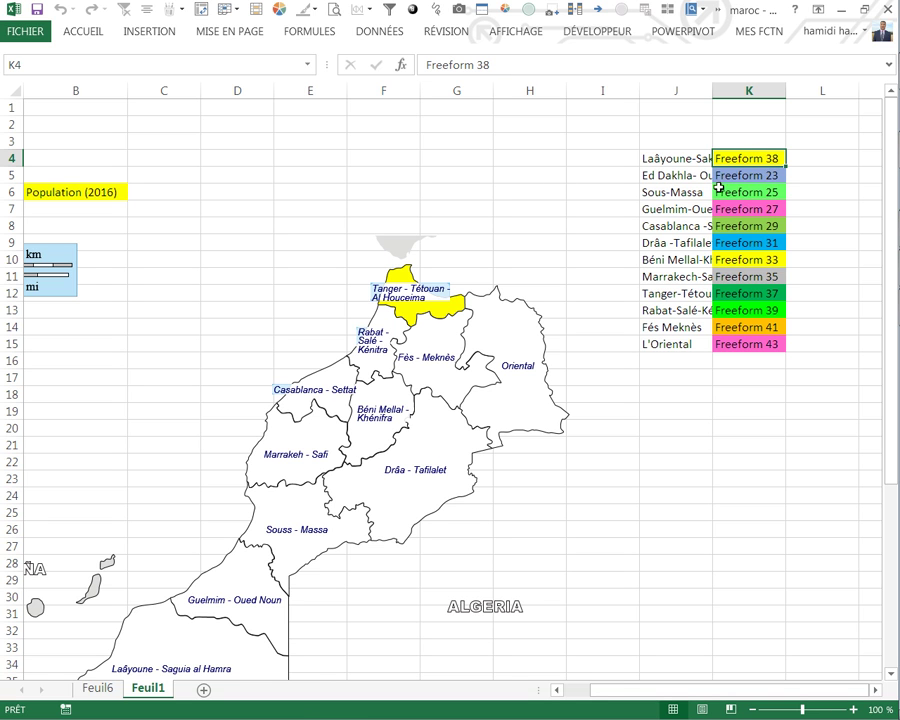
{"action": "key", "text": "ctrl+c"}
- Paste into C3, change it to Freeform 21, fill down to Freeform 45 in C27, and copy
{"action": "left_click", "coordinate": [179, 137]}
{"action": "key", "text": "ctrl+v"}
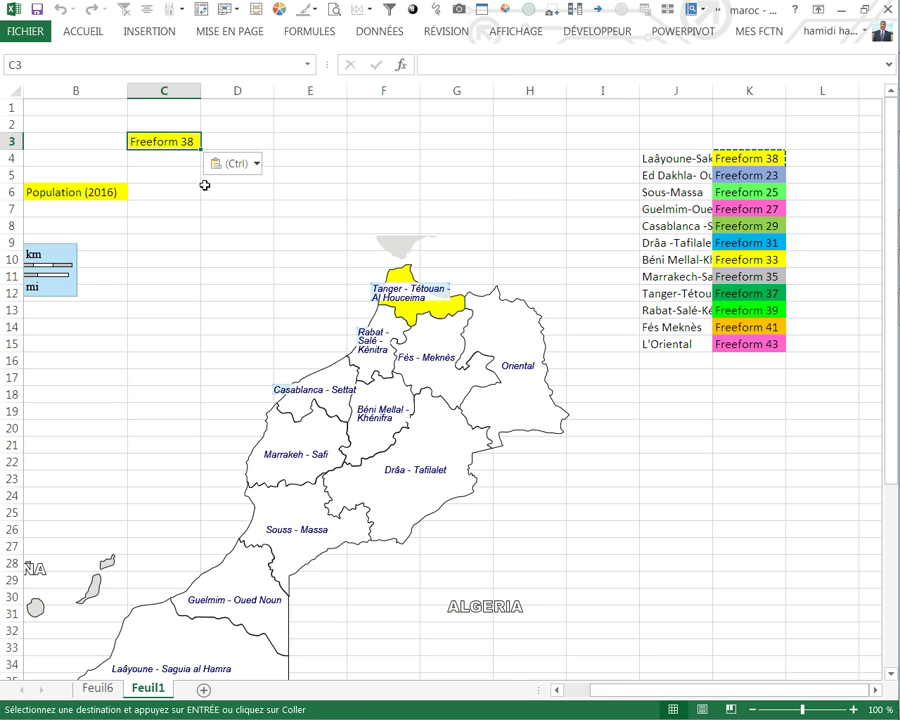
{"action": "double_click", "coordinate": [195, 141]}
{"action": "key", "text": "BackSpace"}
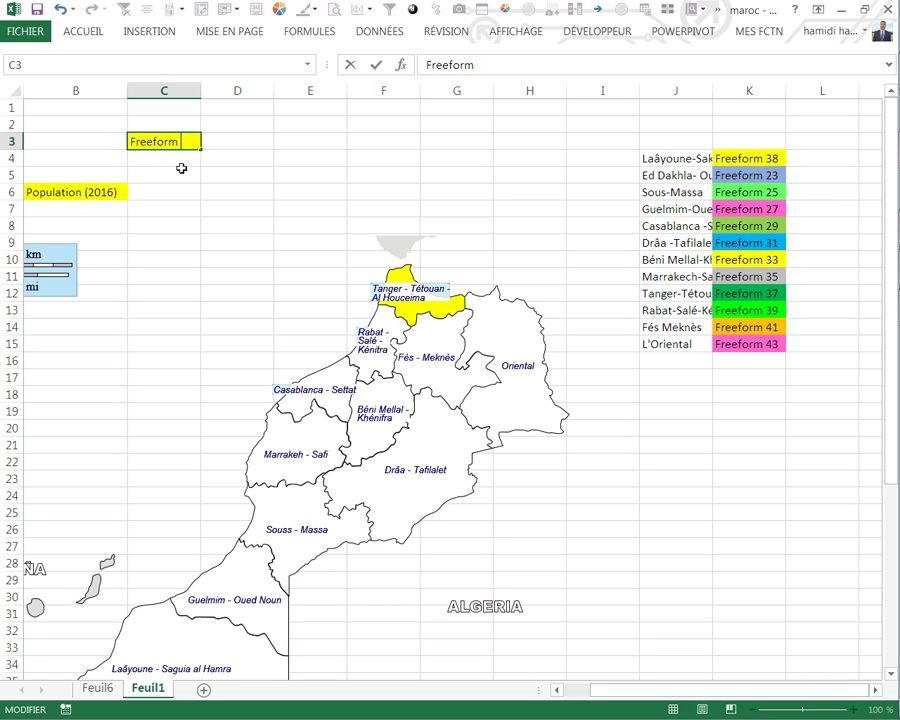
{"action": "type", "text": "21"}
{"action": "left_click", "coordinate": [183, 224]}
{"action": "left_click", "coordinate": [190, 141]}
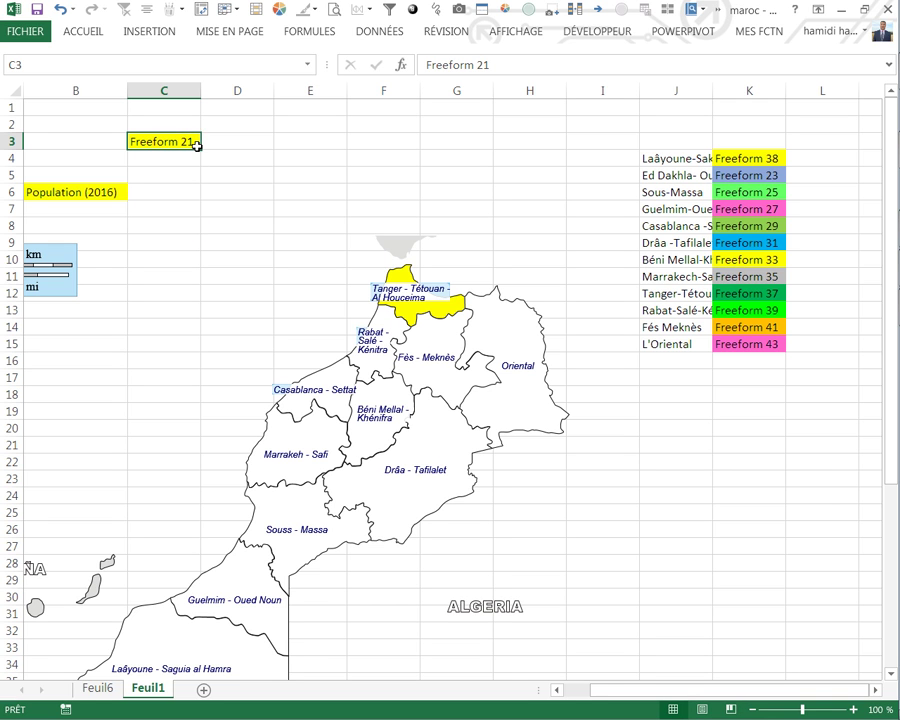
{"action": "left_click_drag", "start_coordinate": [199, 146], "coordinate": [199, 486]}
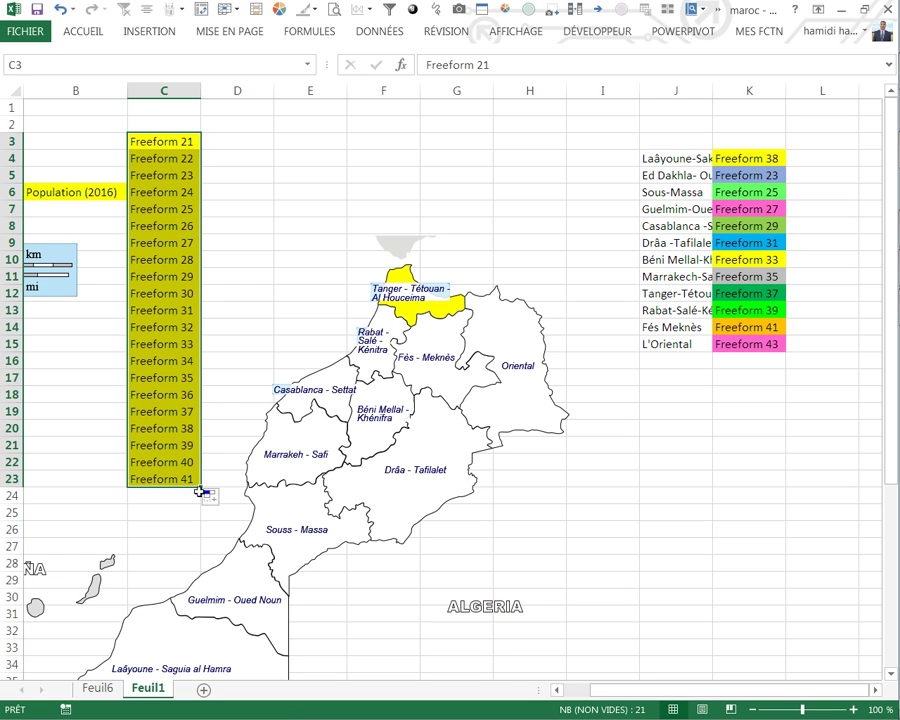
{"action": "left_click_drag", "start_coordinate": [199, 487], "coordinate": [205, 552]}
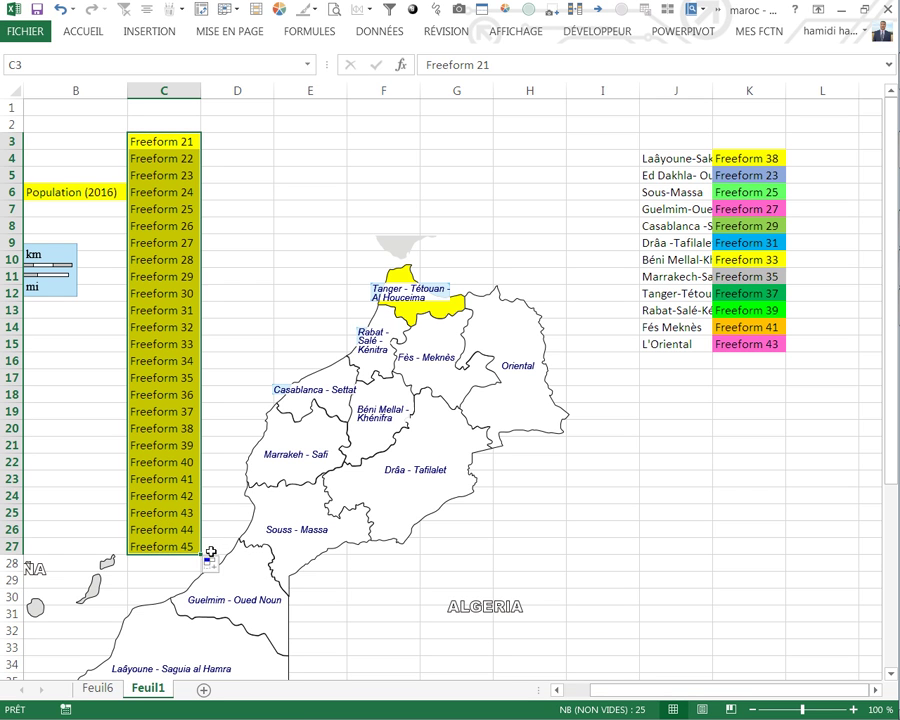
{"action": "key", "text": "ctrl+c"}
- Paste the Freeform list as values into K4, keeping the existing cell colours
{"action": "left_click", "coordinate": [740, 157]}
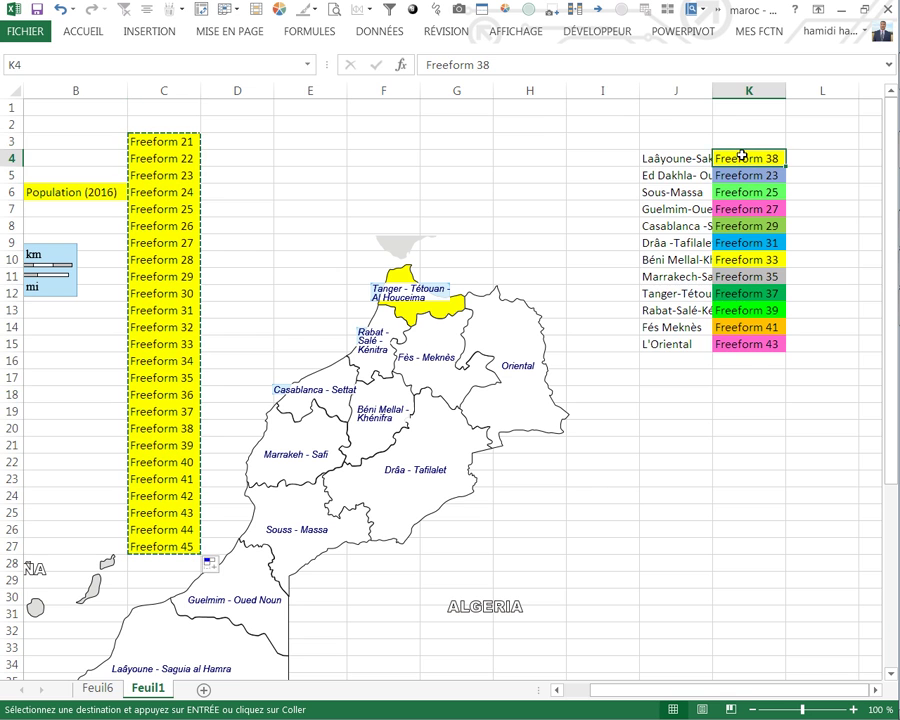
{"action": "right_click", "coordinate": [740, 157]}
{"action": "left_click", "coordinate": [625, 233]}
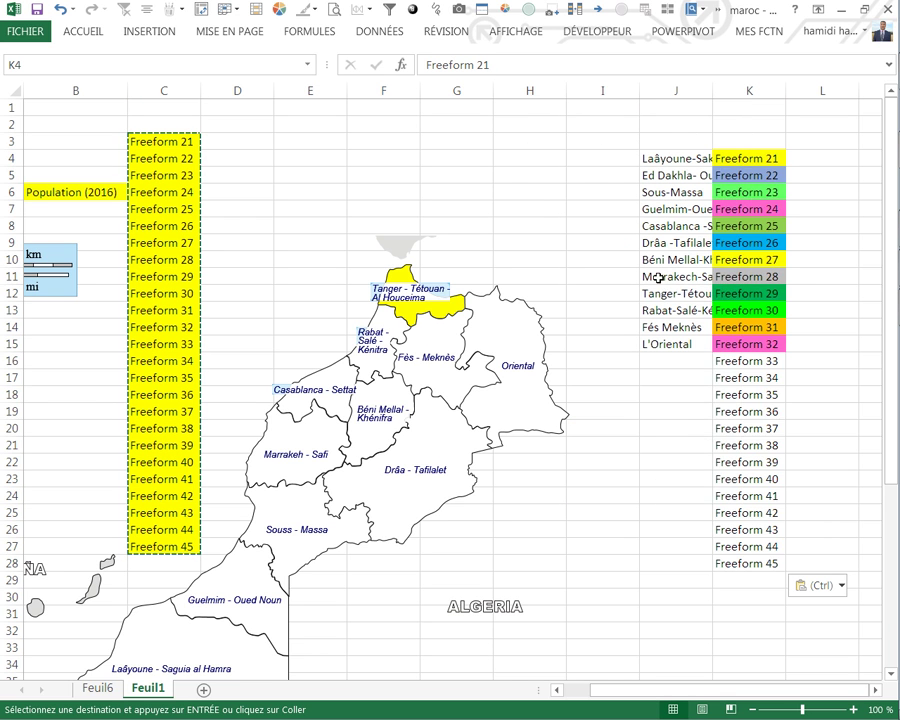
- Copy the colour fills of K4:K15 onto K16:K27 as formatting only
{"action": "left_click_drag", "start_coordinate": [744, 165], "coordinate": [724, 342]}
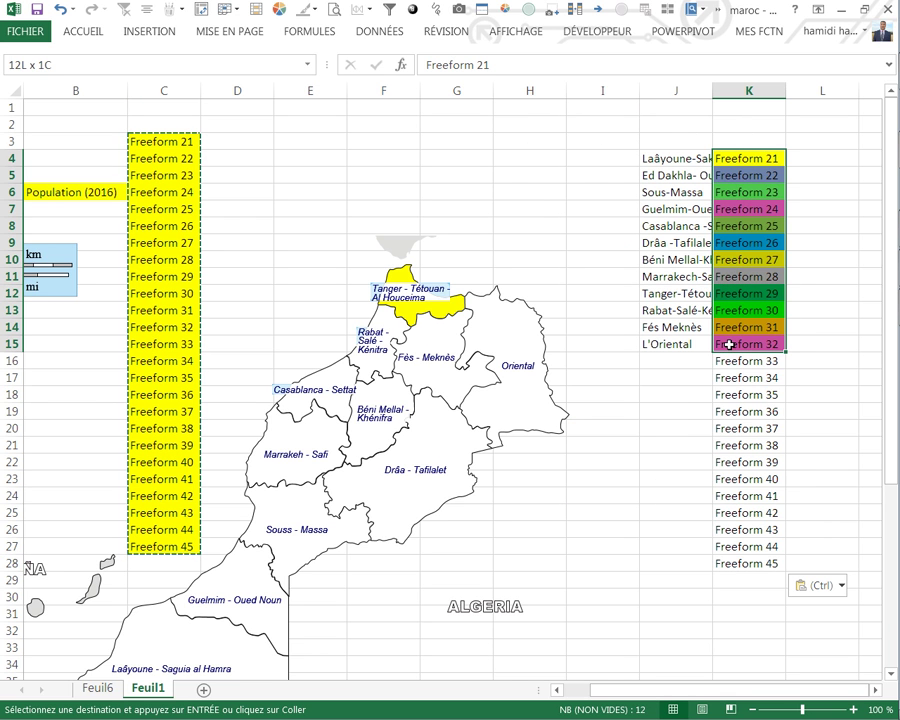
{"action": "key", "text": "Escape"}
{"action": "key", "text": "ctrl+c"}
{"action": "left_click", "coordinate": [728, 362]}
{"action": "right_click", "coordinate": [728, 362]}
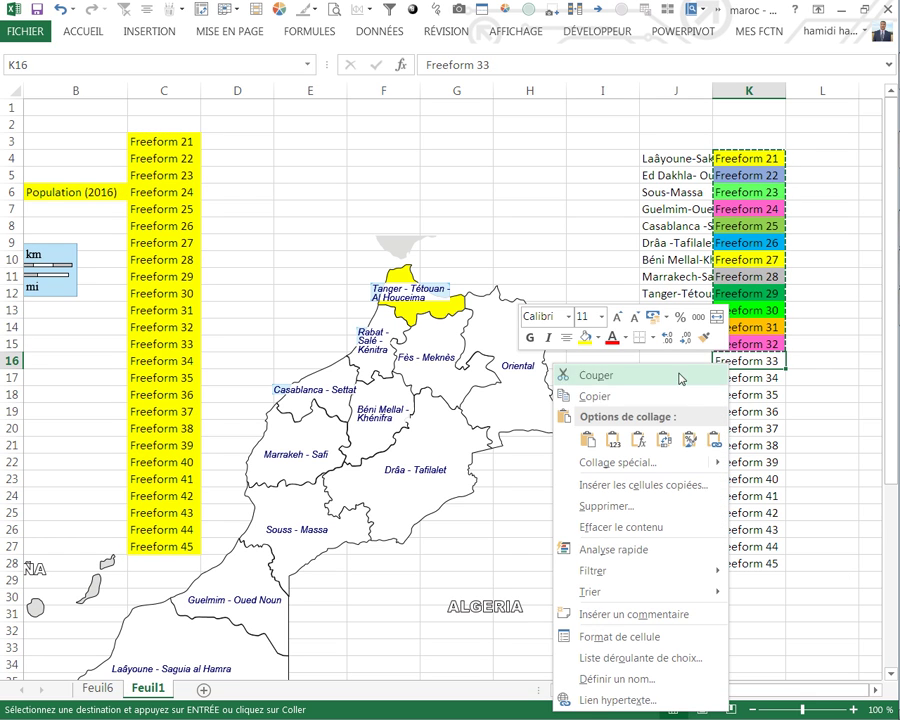
{"action": "left_click", "coordinate": [689, 441]}
- Copy K13's green formatting onto K28 with the format painter
{"action": "left_click", "coordinate": [746, 565]}
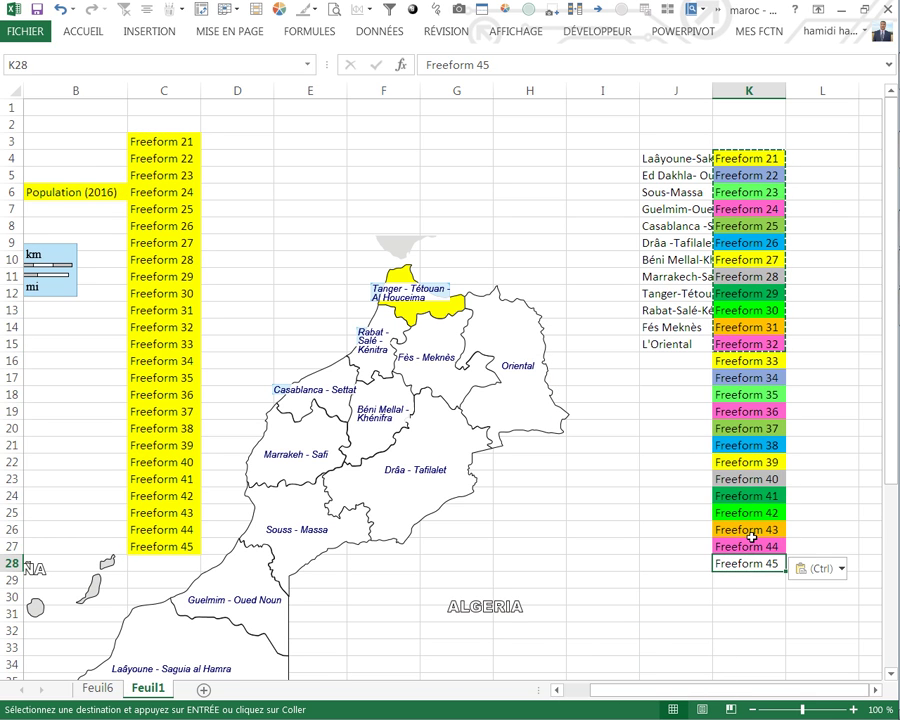
{"action": "left_click", "coordinate": [747, 304]}
{"action": "right_click", "coordinate": [747, 304]}
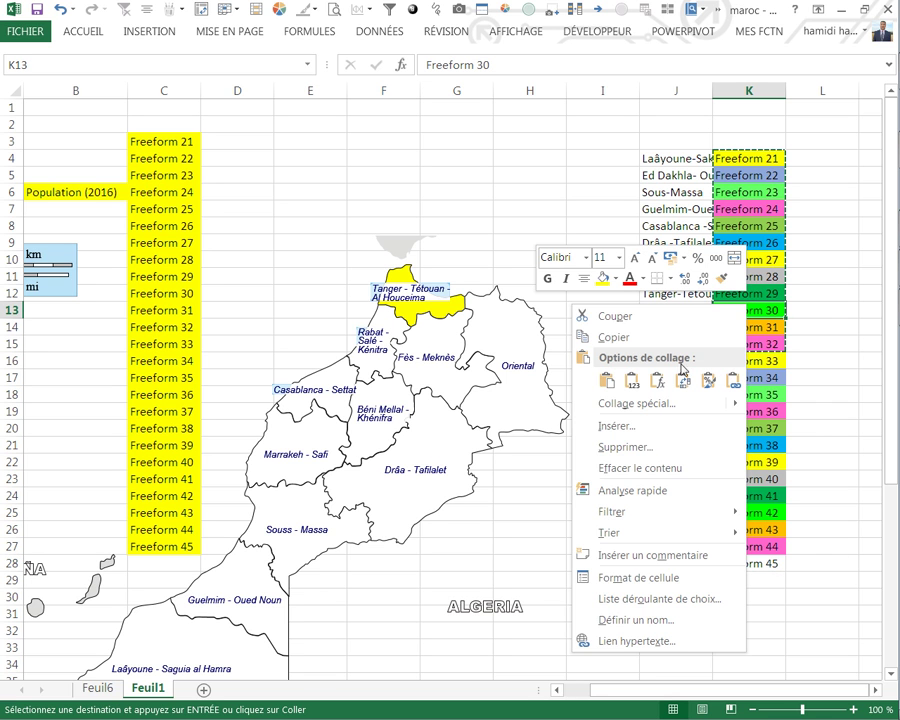
{"action": "left_click", "coordinate": [728, 281]}
{"action": "left_click", "coordinate": [728, 281]}
{"action": "left_click", "coordinate": [745, 564]}
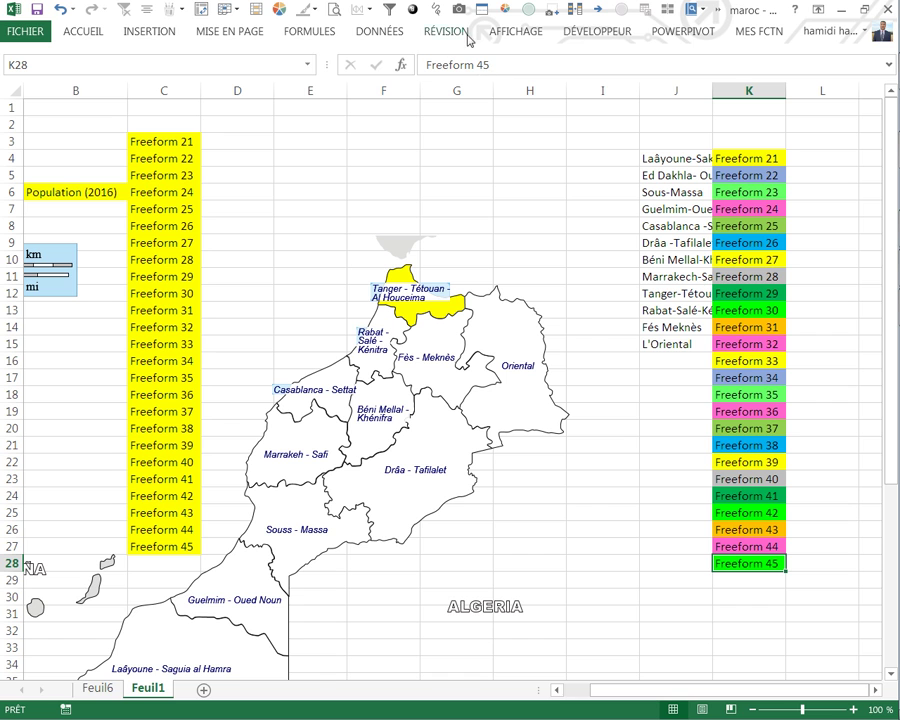
- Extend the maroc named range to =Feuil1!$K$4:$K$28 and save the change
{"action": "left_click", "coordinate": [316, 37]}
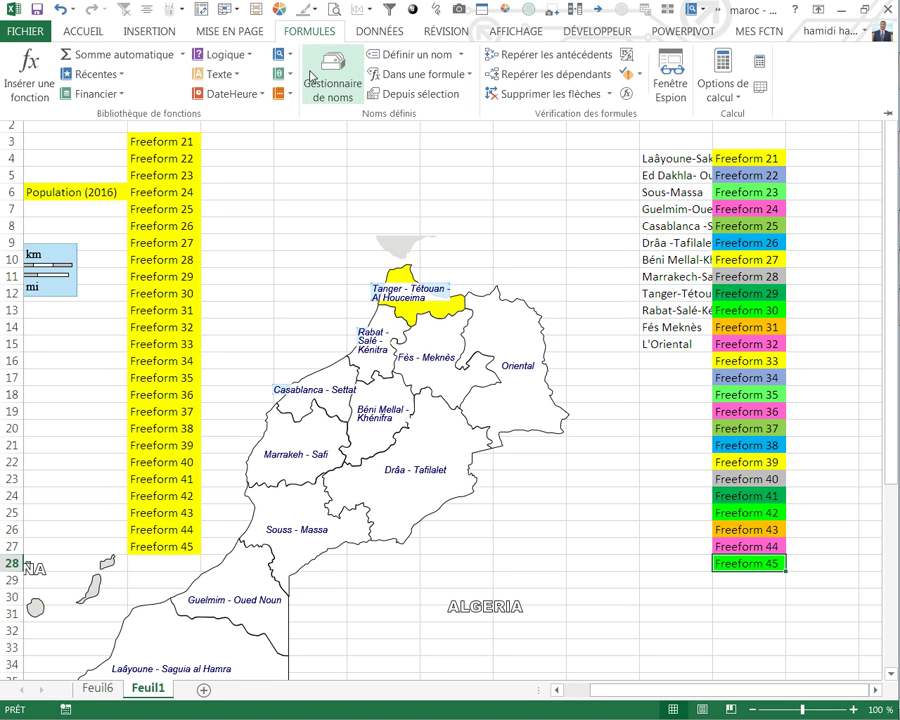
{"action": "left_click", "coordinate": [325, 78]}
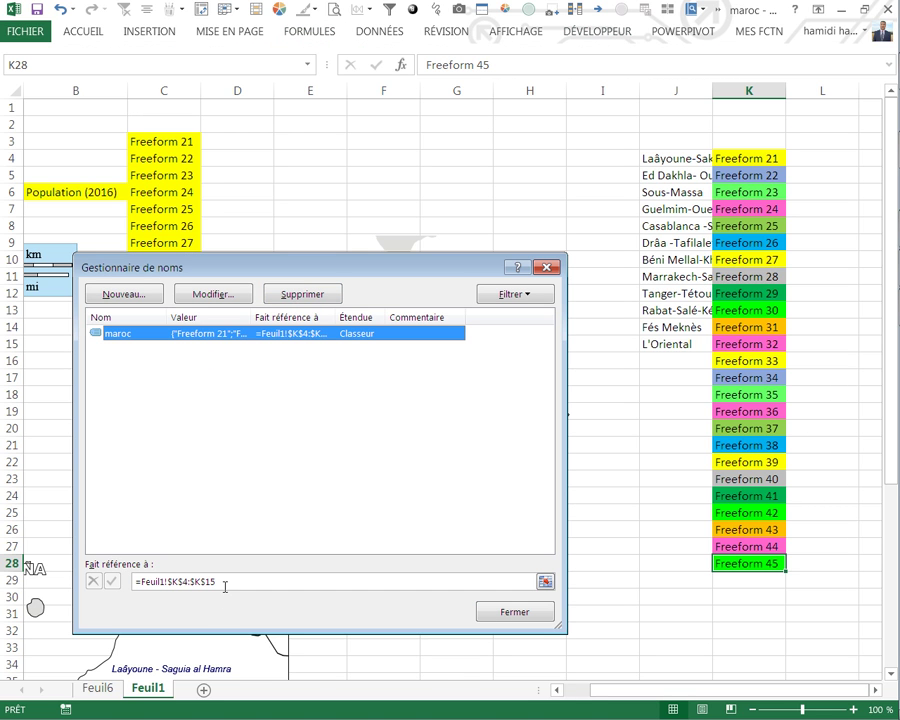
{"action": "left_click", "coordinate": [313, 585]}
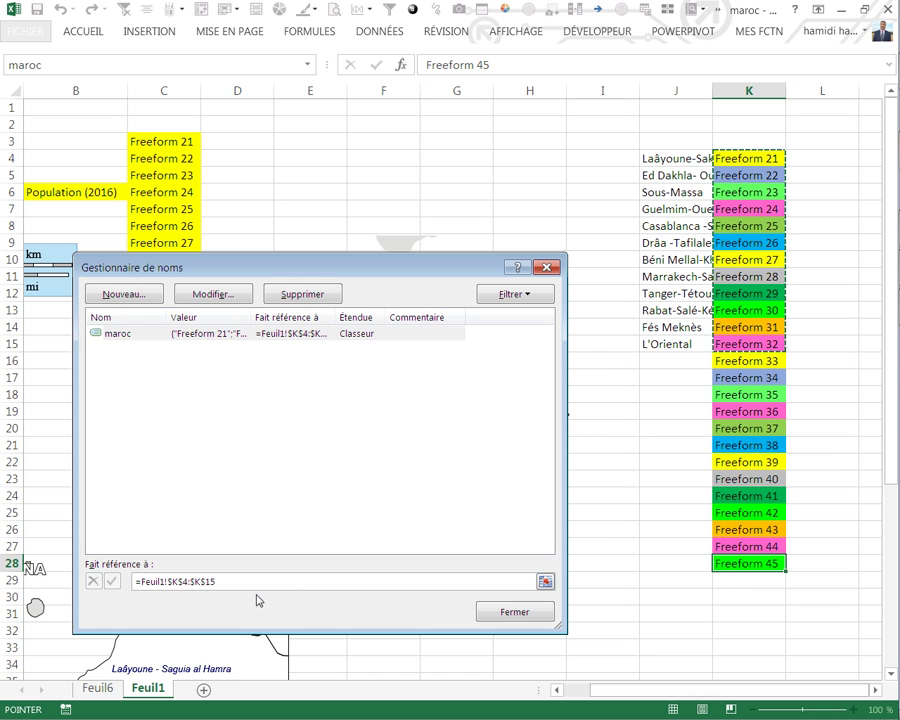
{"action": "key", "text": "BackSpace"}
{"action": "key", "text": "BackSpace"}
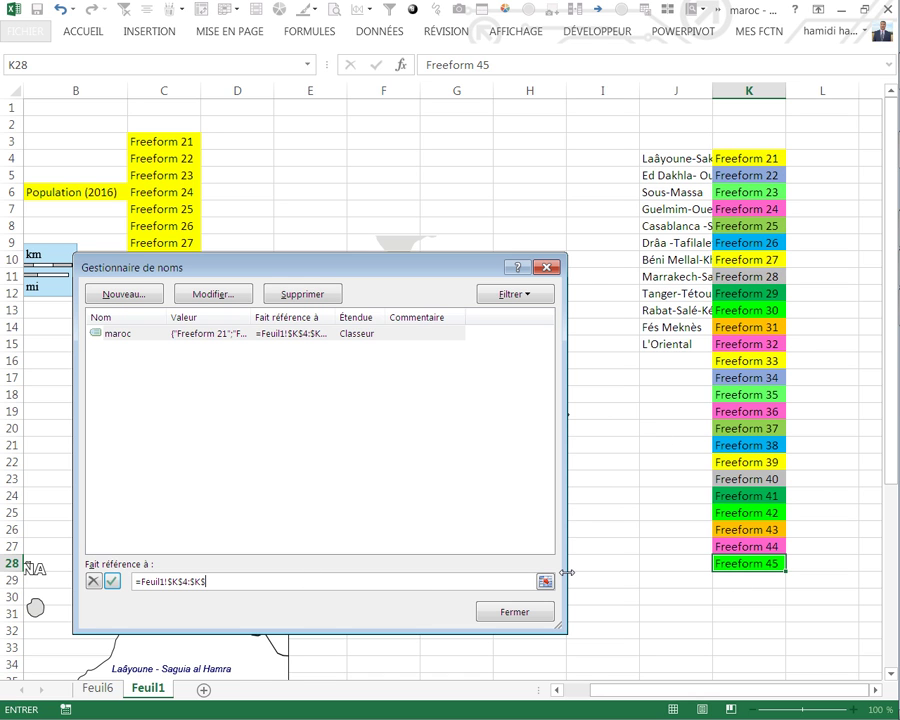
{"action": "type", "text": "28"}
{"action": "left_click", "coordinate": [517, 613]}
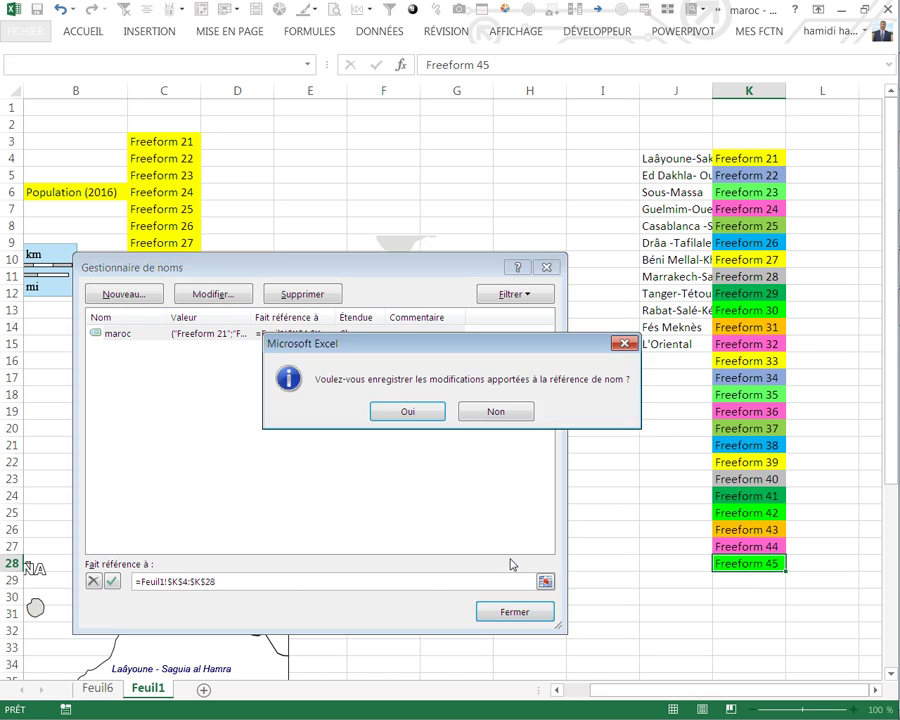
{"action": "left_click", "coordinate": [426, 410]}
{"action": "left_click", "coordinate": [443, 213]}
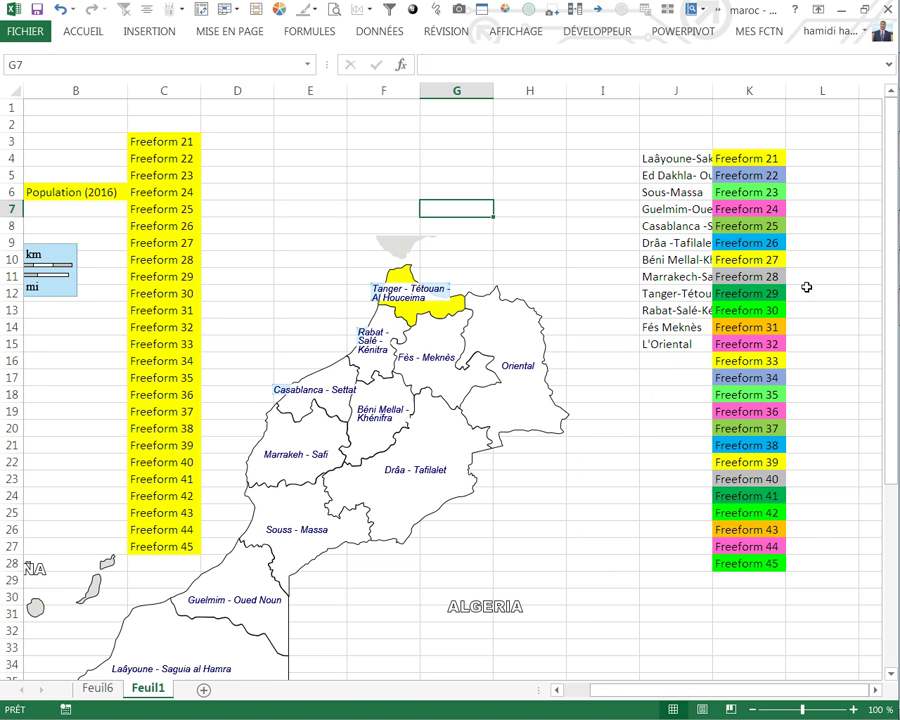
- Paste the Word colouring macro into Feuil1's Worksheet_SelectionChange routine and return to the map
{"action": "mouse_move", "coordinate": [895, 290]}
{"action": "left_click", "coordinate": [858, 268]}
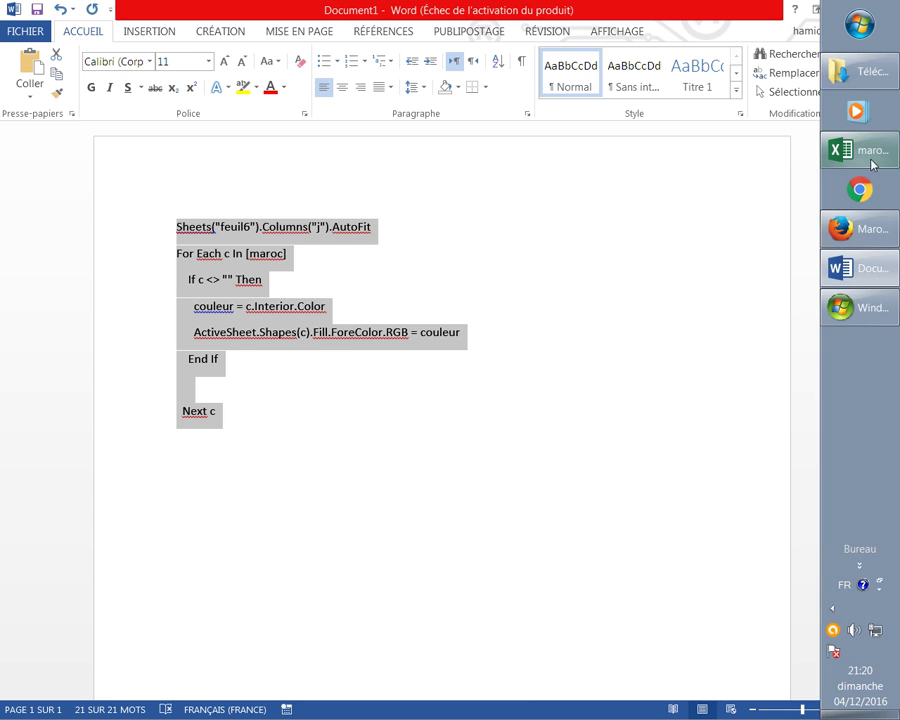
{"action": "left_click", "coordinate": [880, 150]}
{"action": "left_click", "coordinate": [565, 35]}
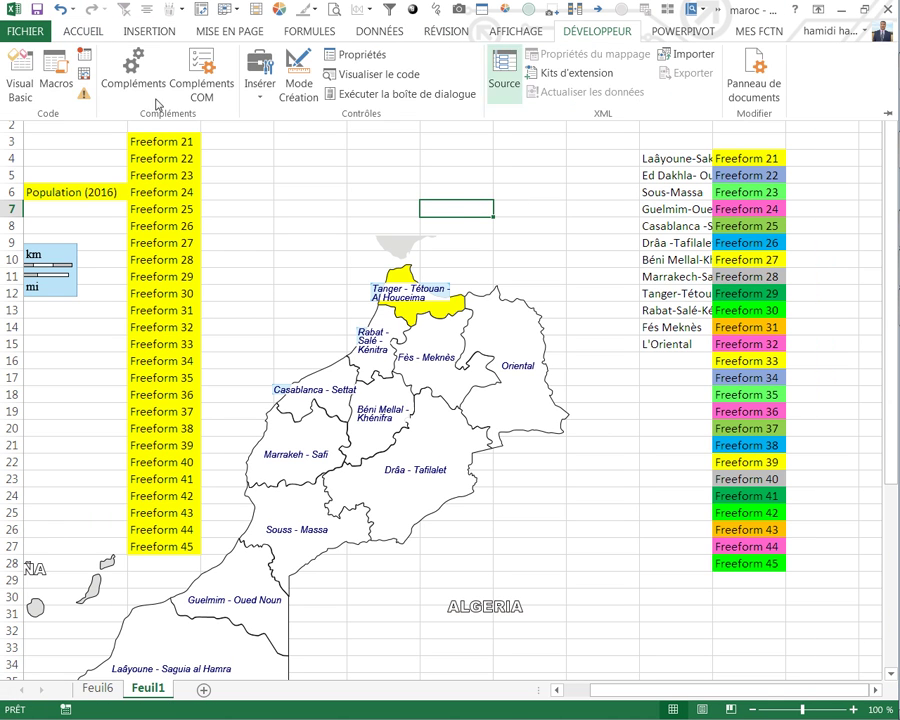
{"action": "left_click", "coordinate": [15, 75]}
{"action": "key", "text": "ctrl+v"}
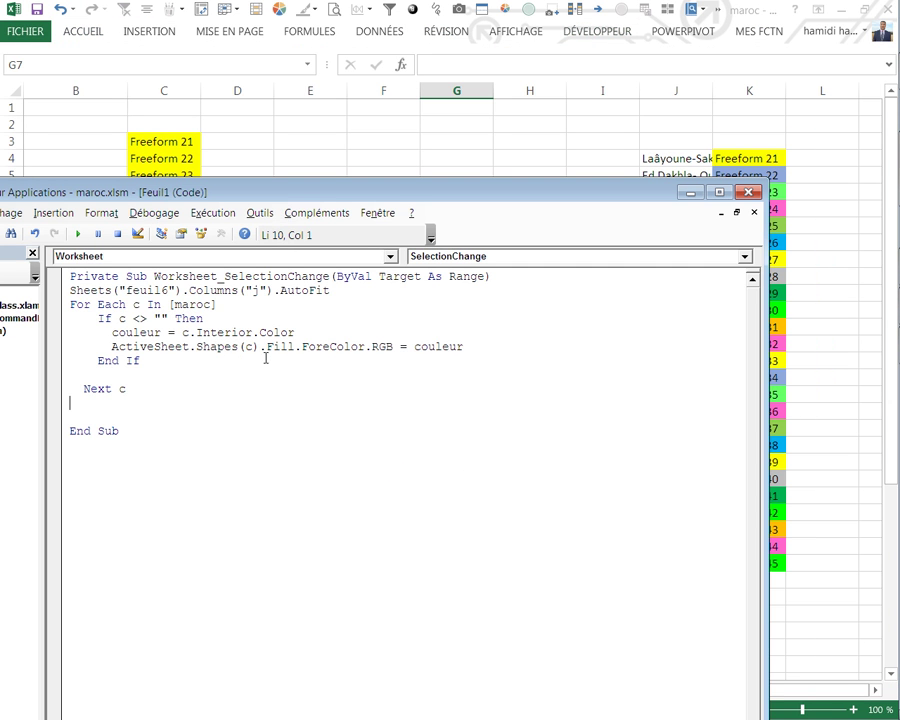
{"action": "key", "text": "alt+F11"}
- Select a cell to run the macro, colouring every Morocco region from the list
{"action": "left_click", "coordinate": [522, 192]}
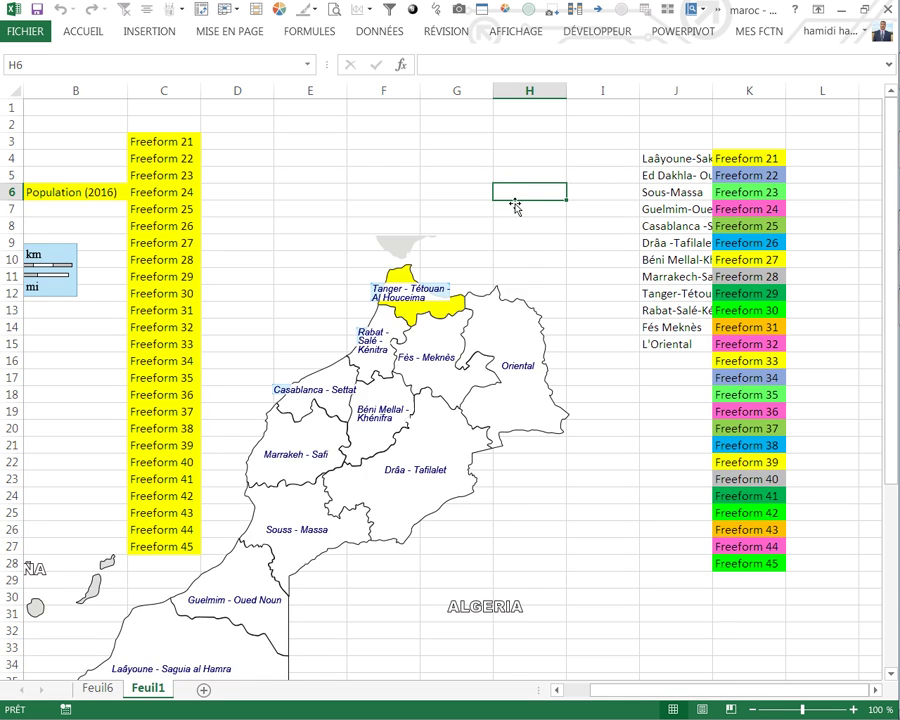
{"action": "scroll", "coordinate": [540, 300], "scroll_direction": "down", "scroll_amount": 1}
{"action": "scroll", "coordinate": [560, 378], "scroll_direction": "down", "scroll_amount": 3}
{"action": "scroll", "coordinate": [558, 374], "scroll_direction": "up", "scroll_amount": 1}
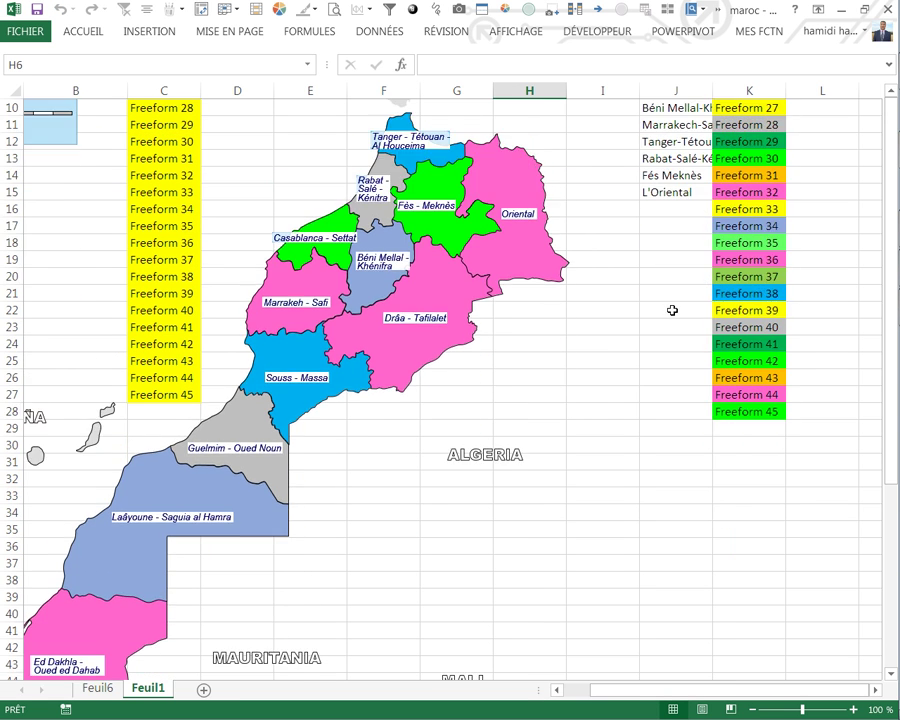
{"action": "scroll", "coordinate": [558, 374], "scroll_direction": "up", "scroll_amount": 3}
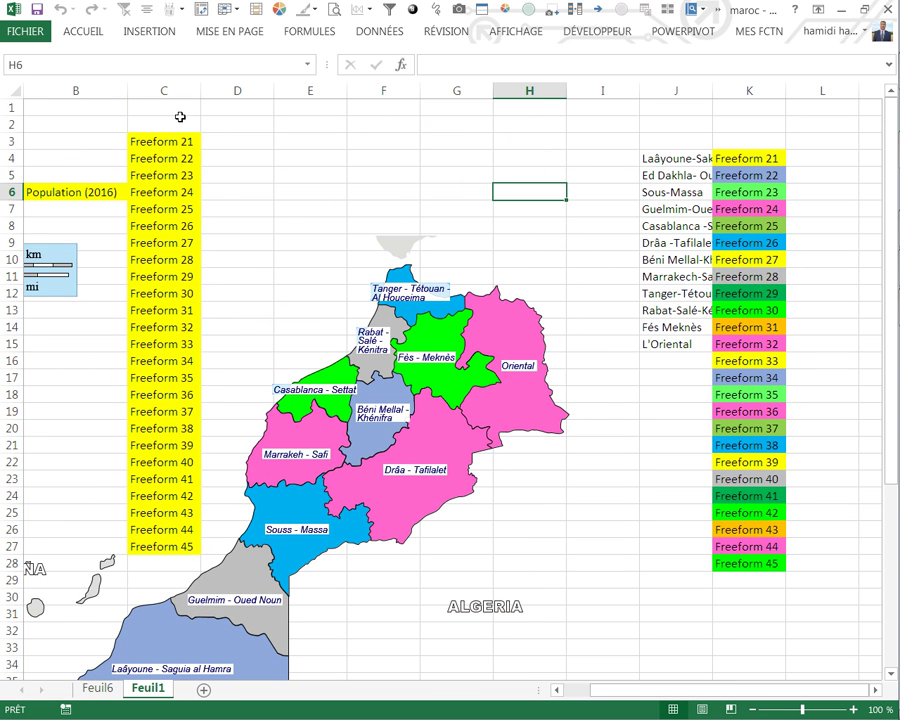
- Clear the Freeform 21–45 names from column C
{"action": "left_click_drag", "start_coordinate": [180, 124], "coordinate": [179, 543]}
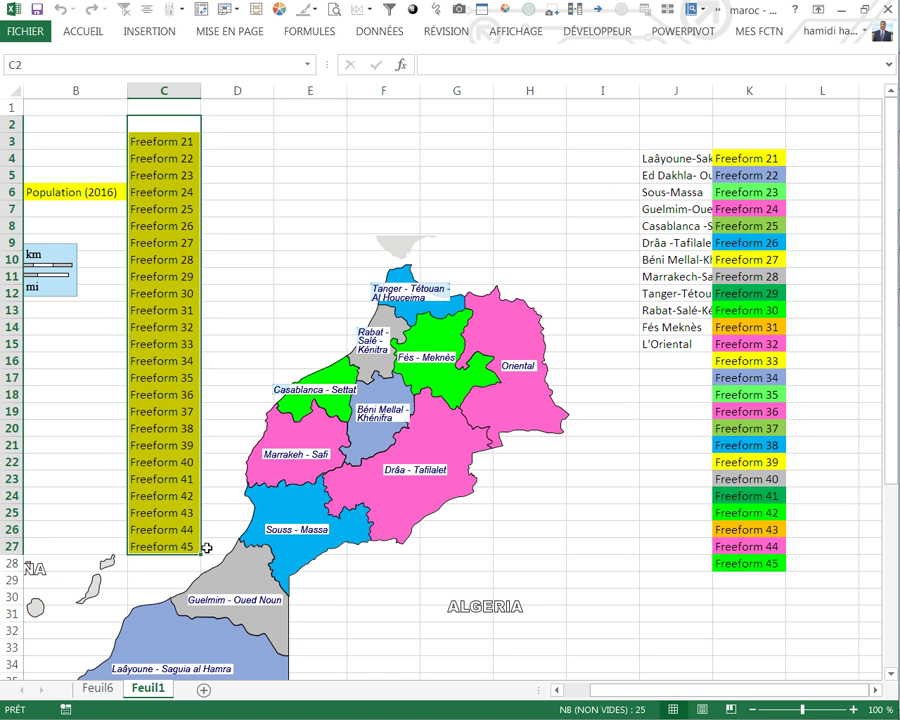
{"action": "key", "text": "Delete"}
{"action": "left_click", "coordinate": [602, 545]}
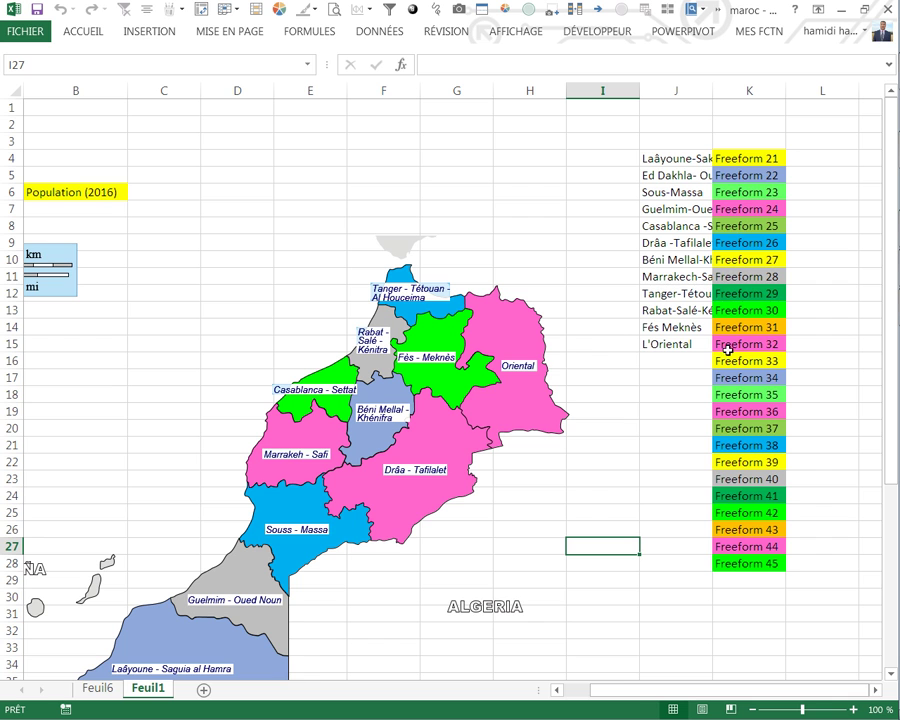
{"action": "scroll", "coordinate": [578, 344], "scroll_direction": "down", "scroll_amount": 3}
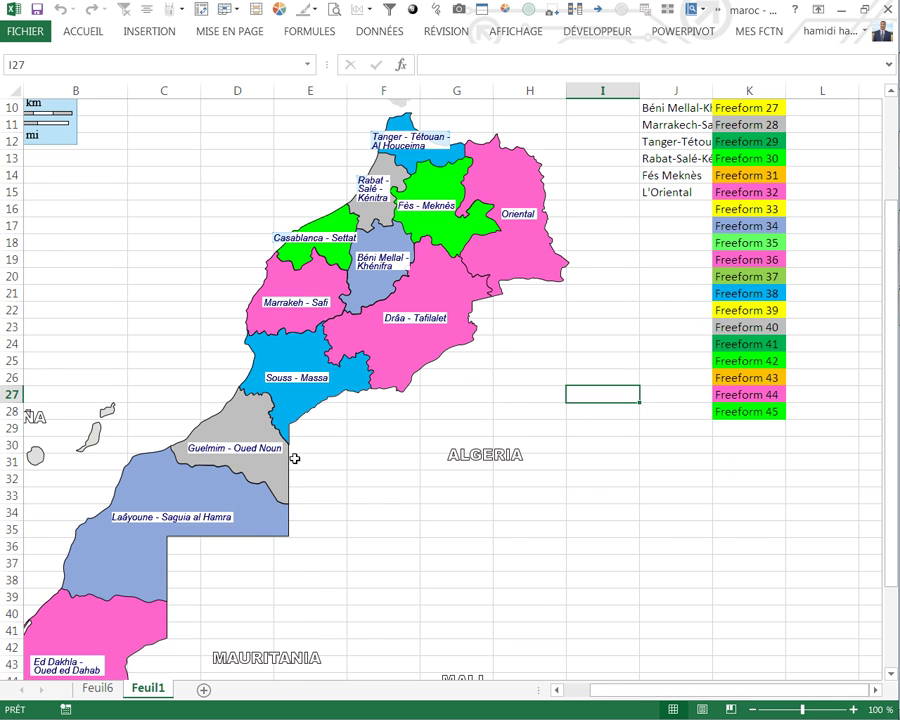
{"action": "scroll", "coordinate": [296, 470], "scroll_direction": "down", "scroll_amount": 2}
{"action": "scroll", "coordinate": [401, 463], "scroll_direction": "up", "scroll_amount": 5}
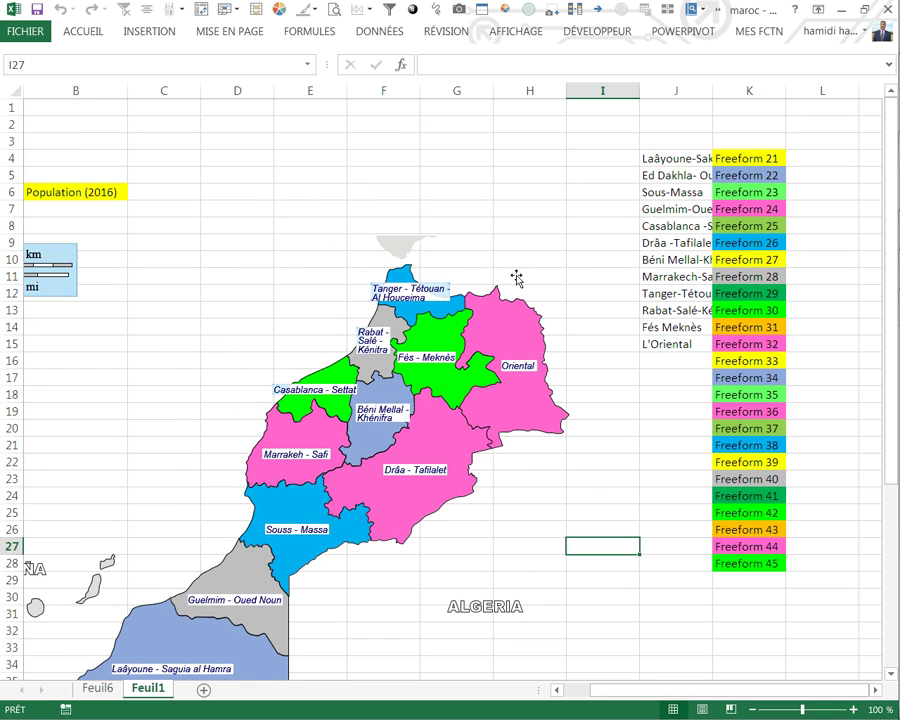
- Fill Freeform 26's cell purple so Souss-Massa turns purple on the map
{"action": "left_click", "coordinate": [730, 243]}
{"action": "right_click", "coordinate": [730, 243]}
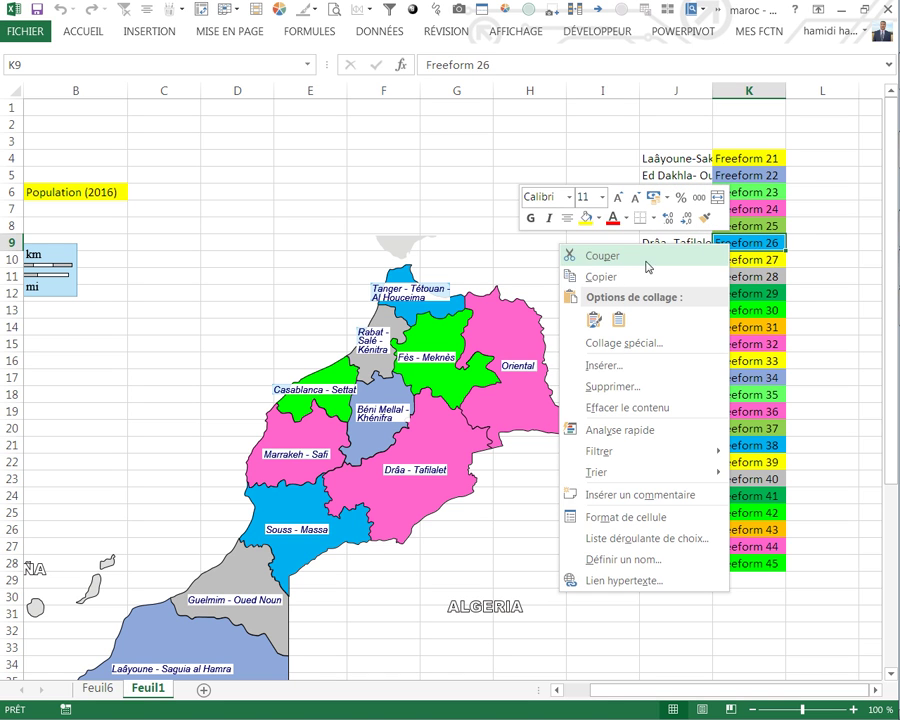
{"action": "left_click", "coordinate": [598, 217]}
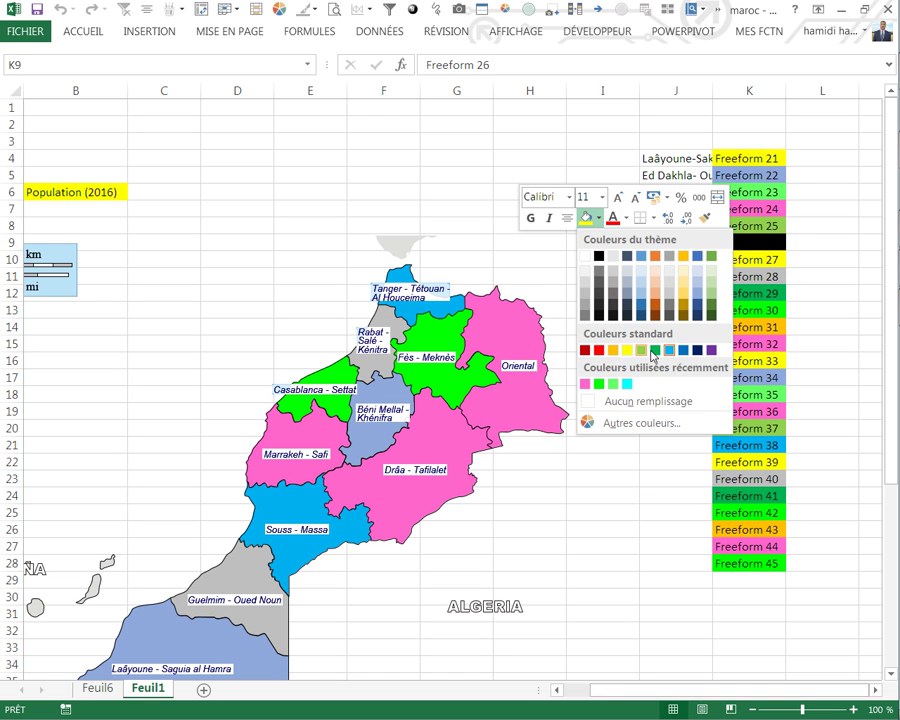
{"action": "left_click", "coordinate": [711, 349]}
{"action": "left_click", "coordinate": [614, 458]}
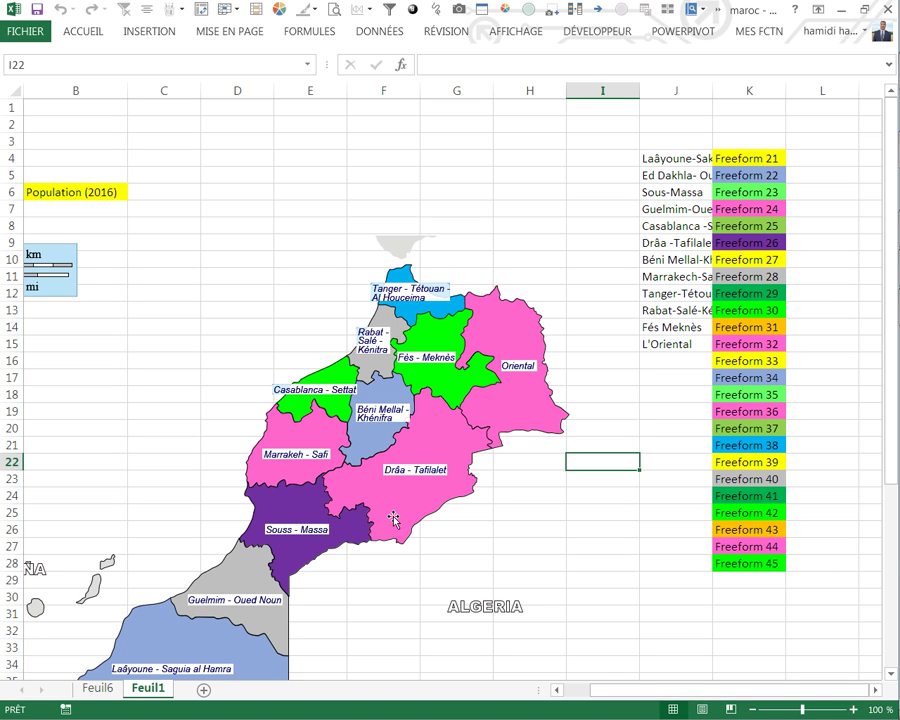
- Delete the region names in J4:J15 beside the Freeform list
{"action": "left_click", "coordinate": [311, 194]}
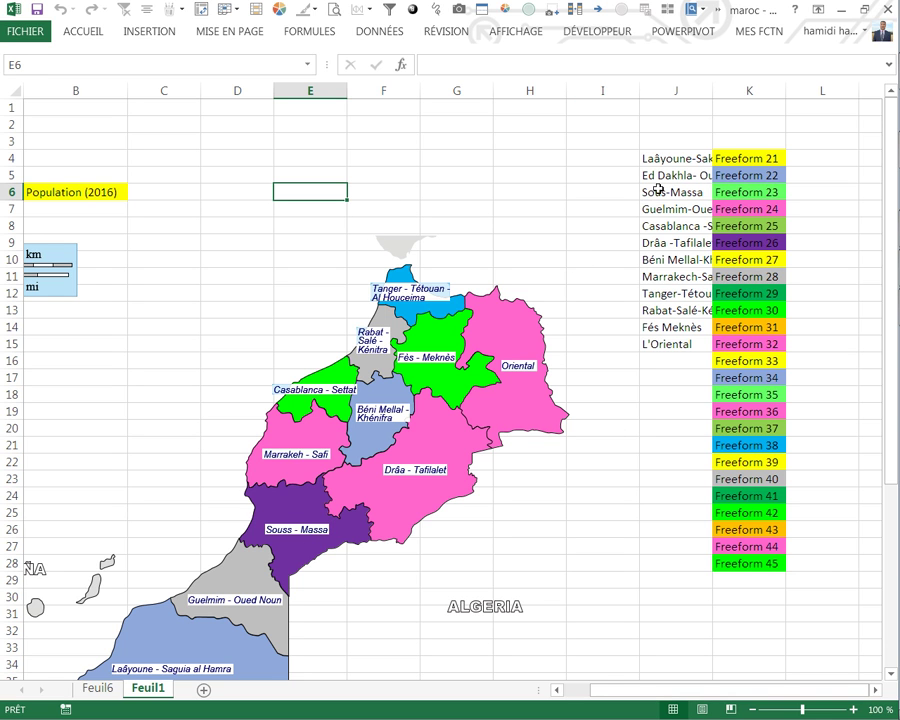
{"action": "mouse_move", "coordinate": [670, 160]}
{"action": "left_mouse_down"}
{"action": "mouse_move", "coordinate": [658, 362]}
{"action": "mouse_move", "coordinate": [643, 399]}
{"action": "left_mouse_up"}
{"action": "left_click", "coordinate": [640, 407]}
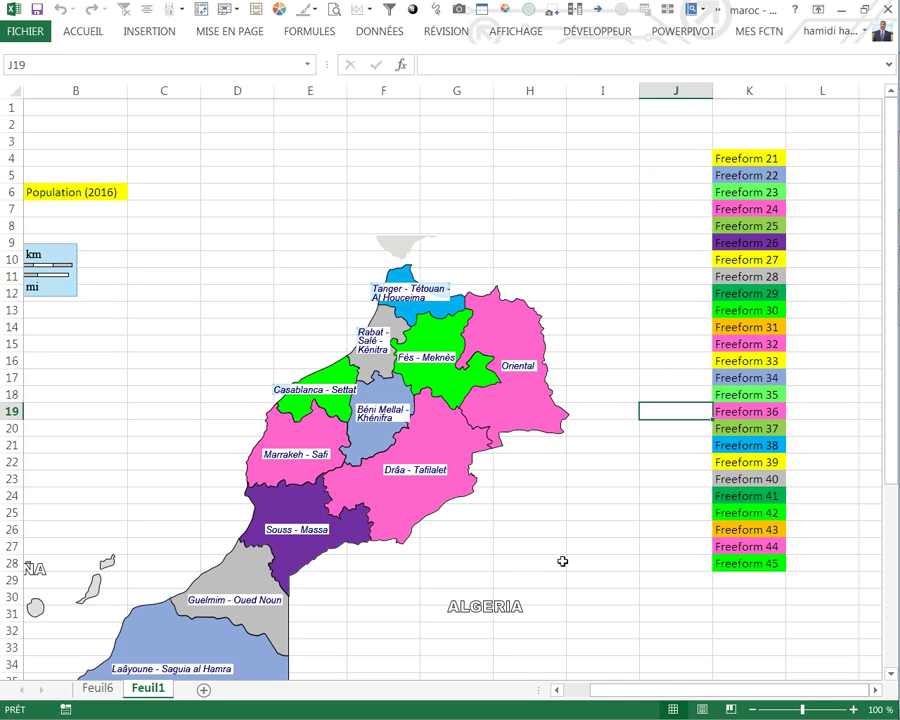
{"action": "left_click_drag", "start_coordinate": [615, 686], "coordinate": [578, 690]}
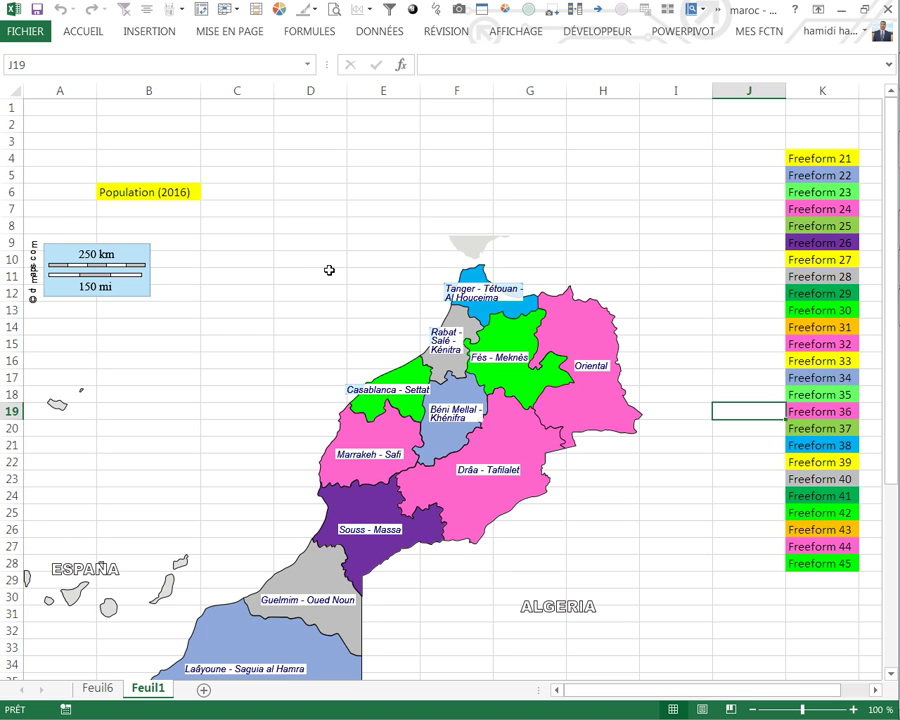
- Select every object on the sheet with Go To Special > Objets
{"action": "key", "text": "F5"}
{"action": "left_click", "coordinate": [222, 545]}
{"action": "left_click", "coordinate": [214, 527]}
{"action": "left_click", "coordinate": [341, 571]}
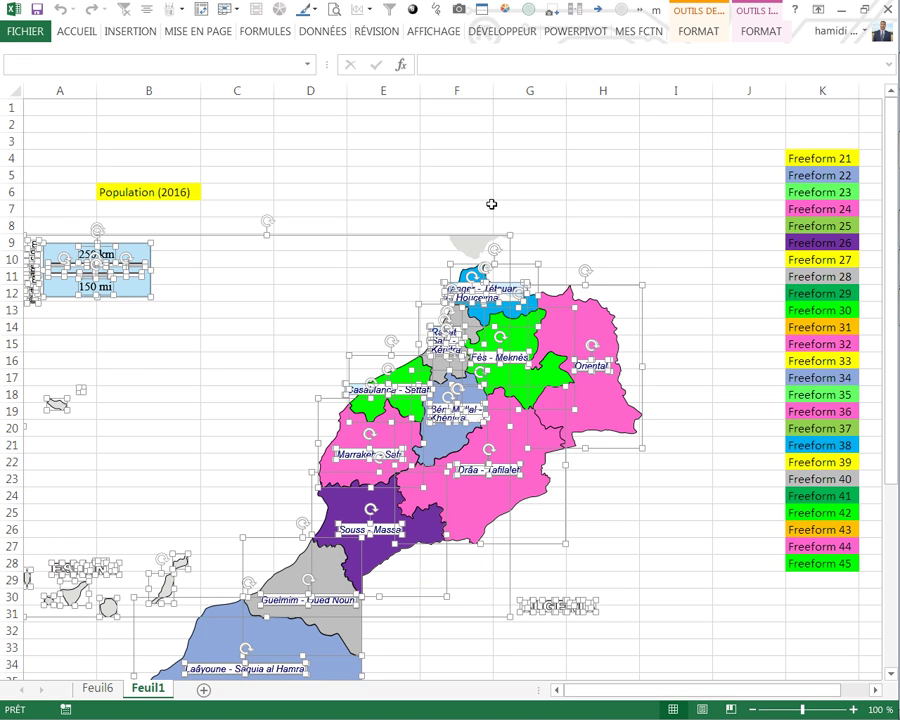
- Apply the first Externe outer shadow preset to all selected shapes
{"action": "left_click", "coordinate": [698, 31]}
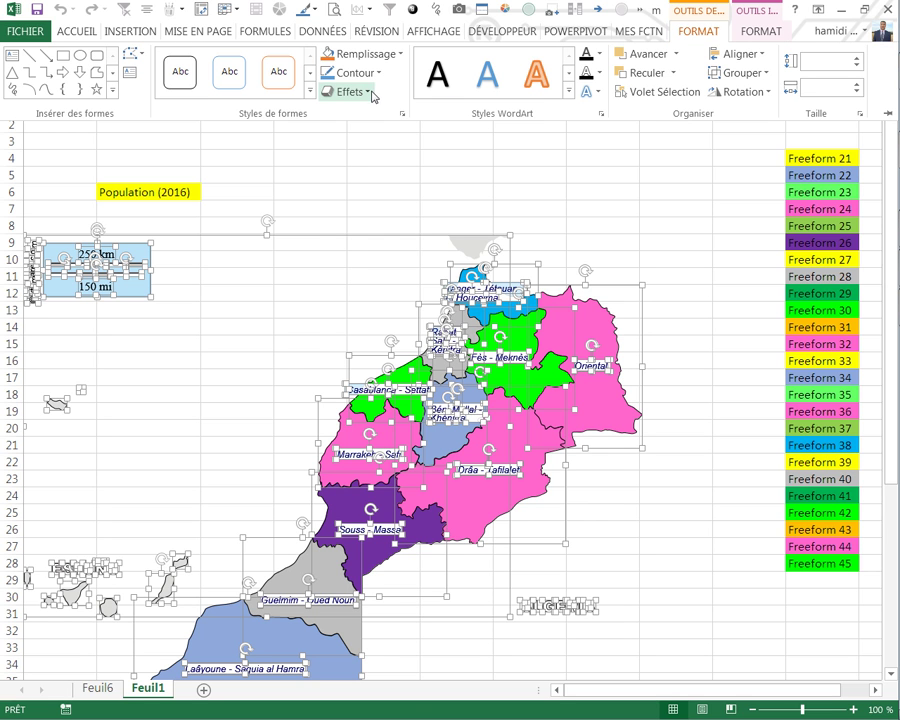
{"action": "left_click", "coordinate": [366, 92]}
{"action": "mouse_move", "coordinate": [374, 130]}
{"action": "mouse_move", "coordinate": [375, 168]}
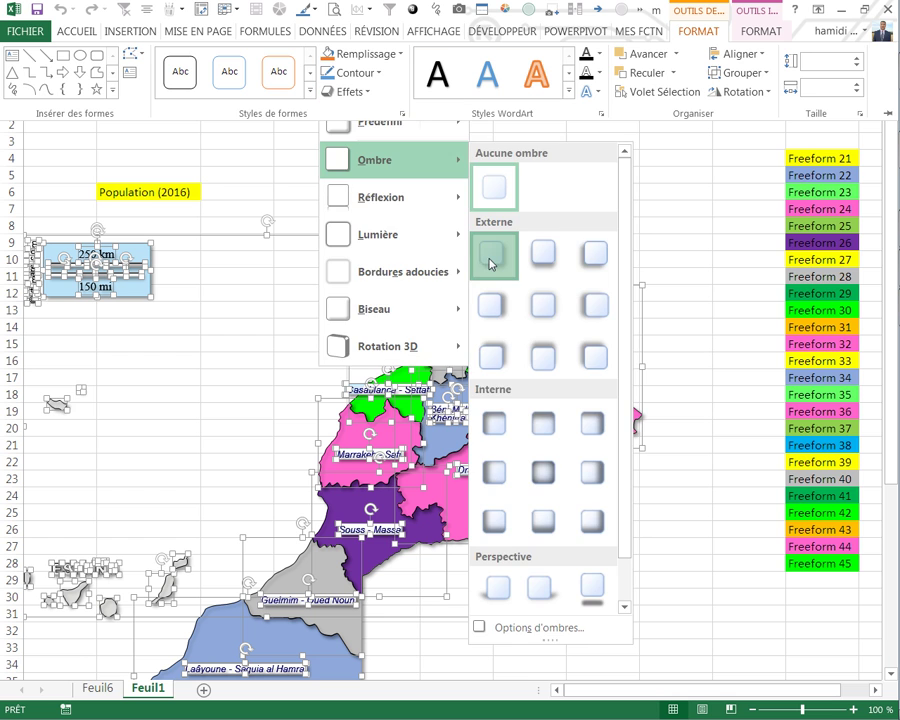
{"action": "left_click", "coordinate": [490, 264]}
{"action": "key", "text": "Escape"}
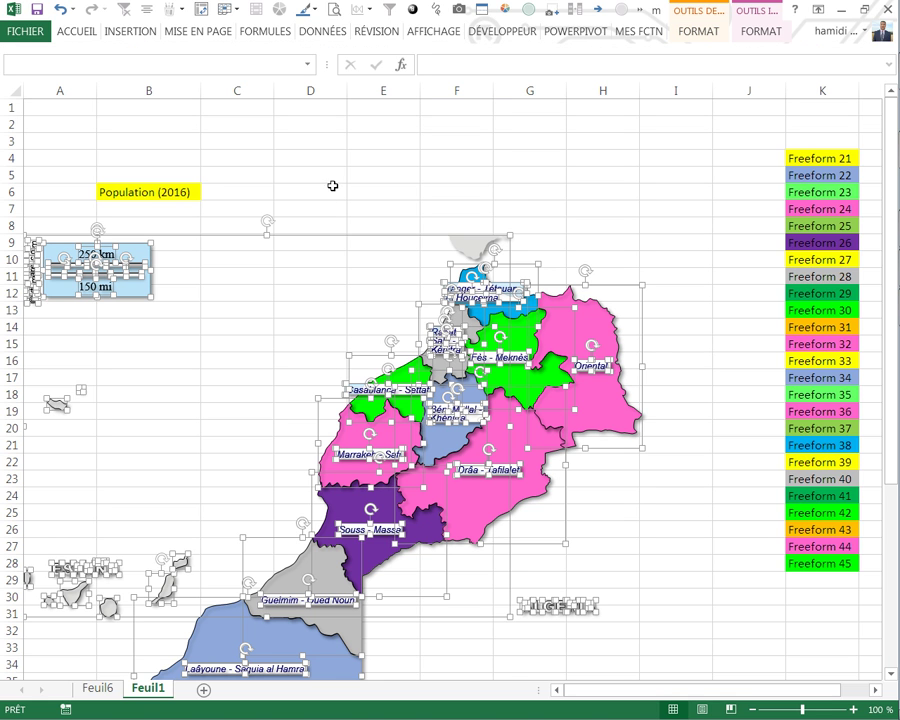
{"action": "left_click", "coordinate": [335, 182]}
{"action": "left_click", "coordinate": [462, 181]}
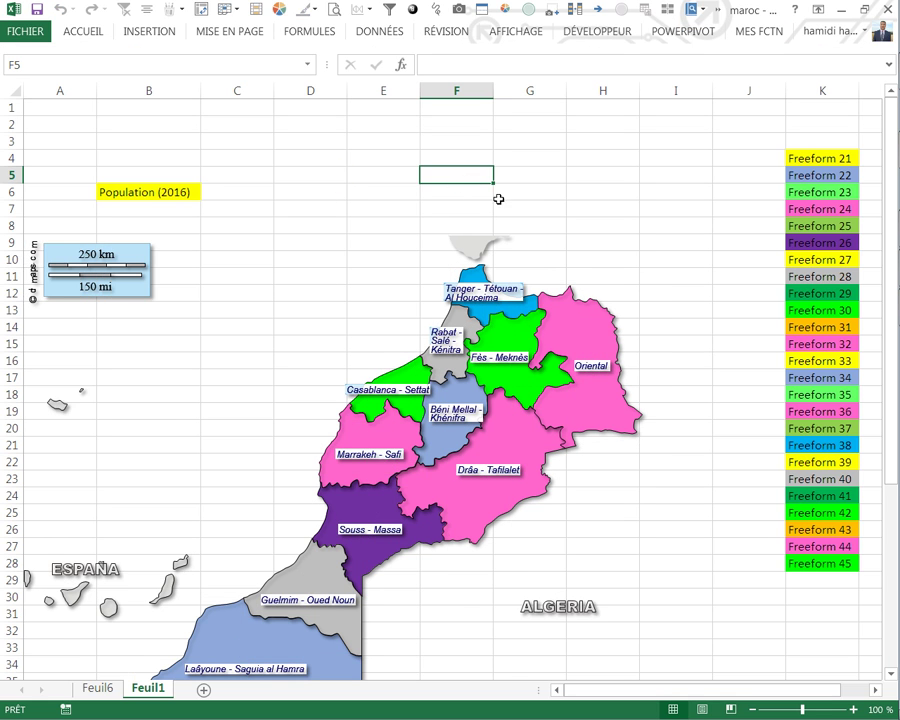
{"action": "scroll", "coordinate": [528, 213], "scroll_direction": "down", "scroll_amount": 1}
{"action": "scroll", "coordinate": [528, 213], "scroll_direction": "down", "scroll_amount": 2}
{"action": "scroll", "coordinate": [425, 198], "scroll_direction": "up", "scroll_amount": 3}
- Paste Feuil6's J4 population value onto Feuil1 at C4 as a linked picture
{"action": "left_click", "coordinate": [97, 686]}
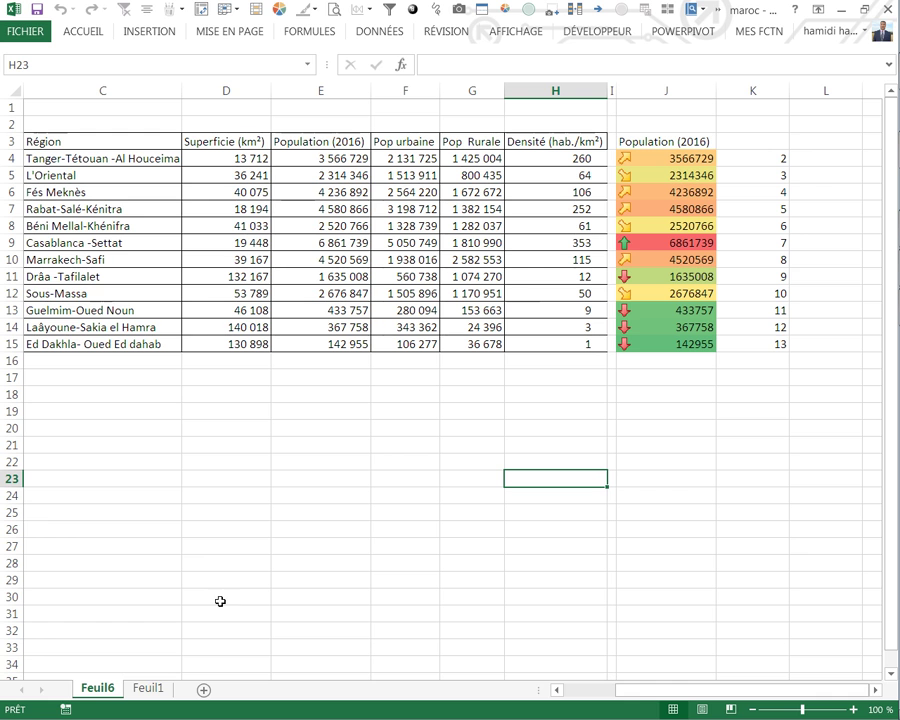
{"action": "left_click", "coordinate": [650, 157]}
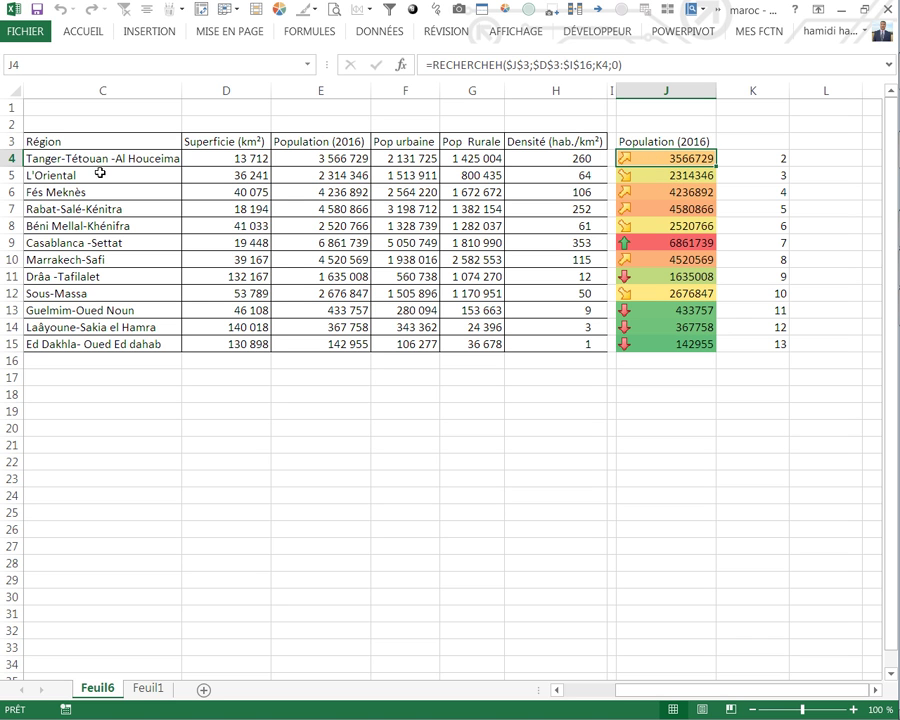
{"action": "key", "text": "ctrl+c"}
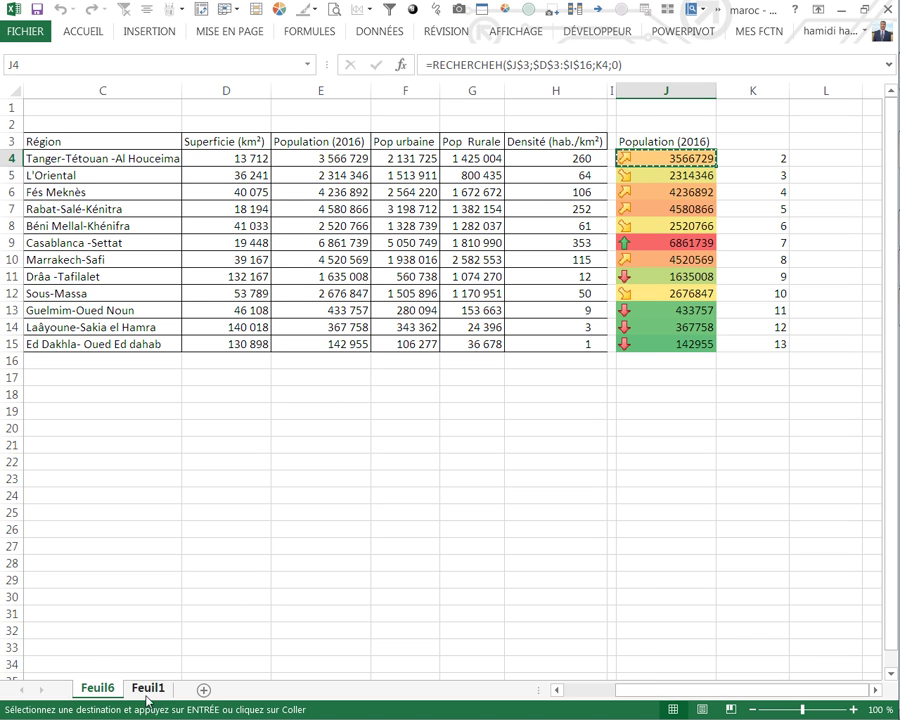
{"action": "left_click", "coordinate": [148, 686]}
{"action": "left_click", "coordinate": [229, 161]}
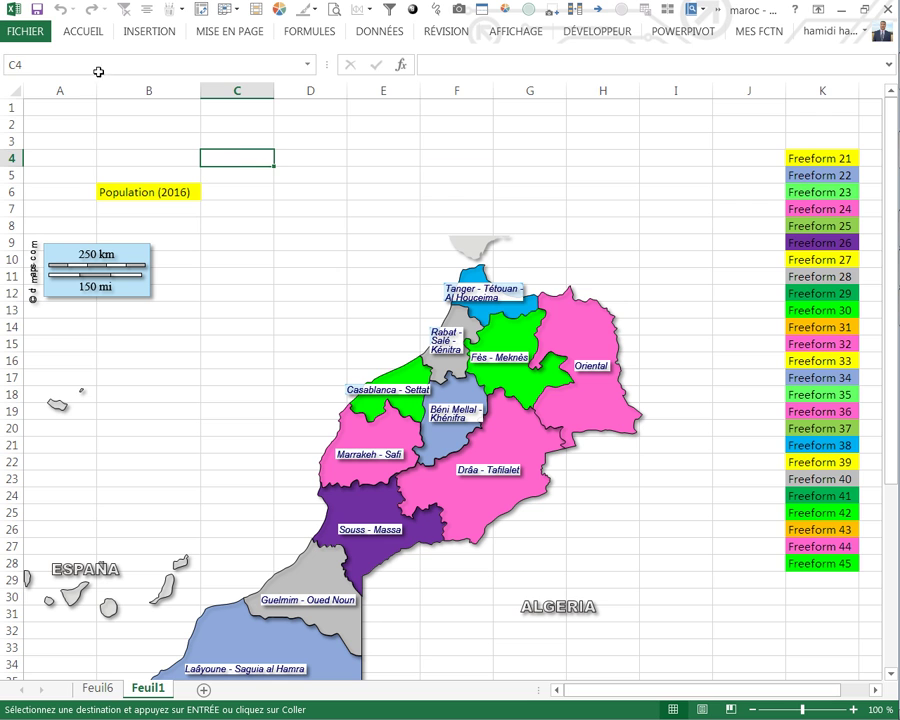
{"action": "left_click", "coordinate": [88, 38]}
{"action": "left_click", "coordinate": [24, 84]}
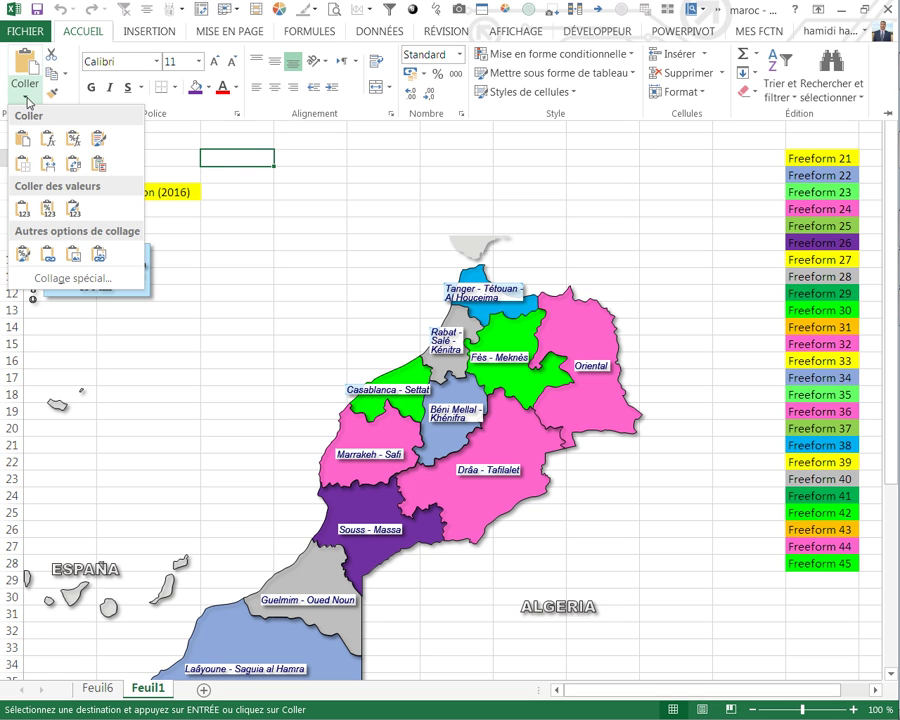
{"action": "left_click", "coordinate": [98, 254]}
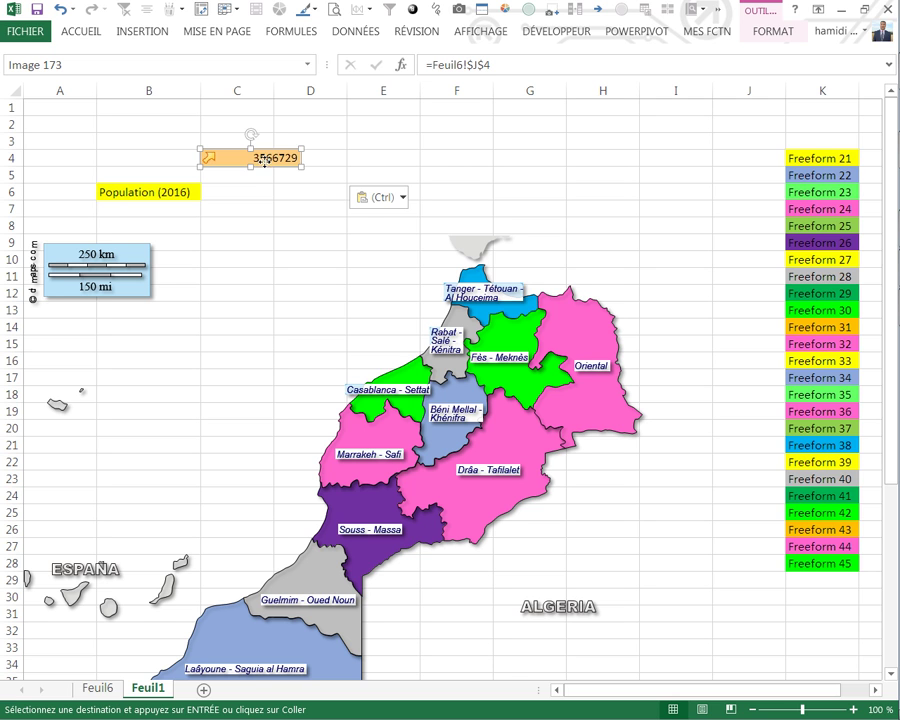
- Move the 3566729 label onto the Tanger-Tétouan region and return to Feuil6
{"action": "left_click_drag", "start_coordinate": [263, 161], "coordinate": [481, 300]}
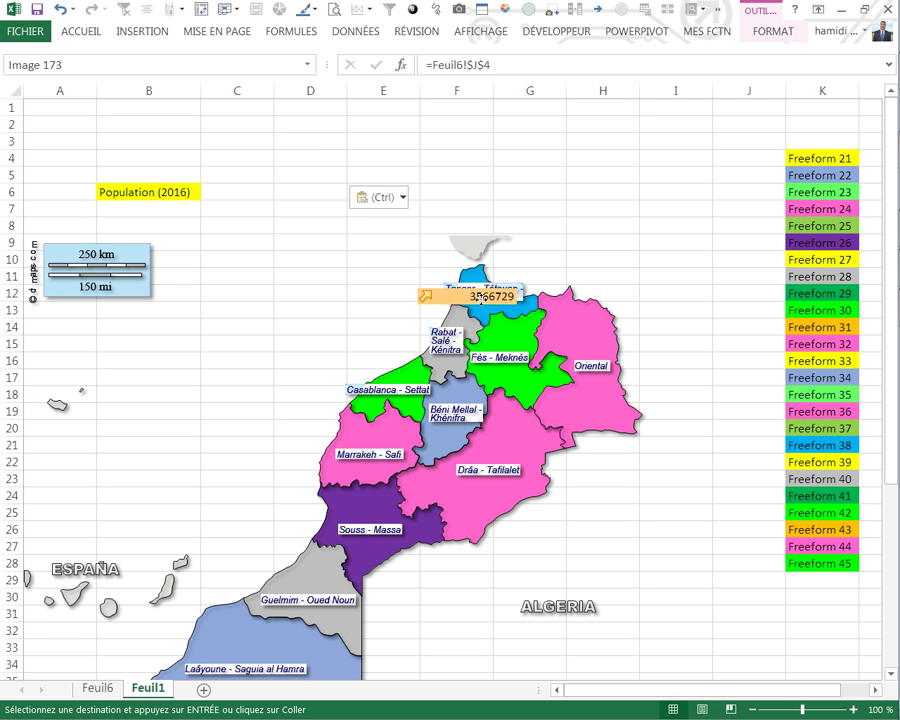
{"action": "left_click_drag", "start_coordinate": [481, 297], "coordinate": [484, 291]}
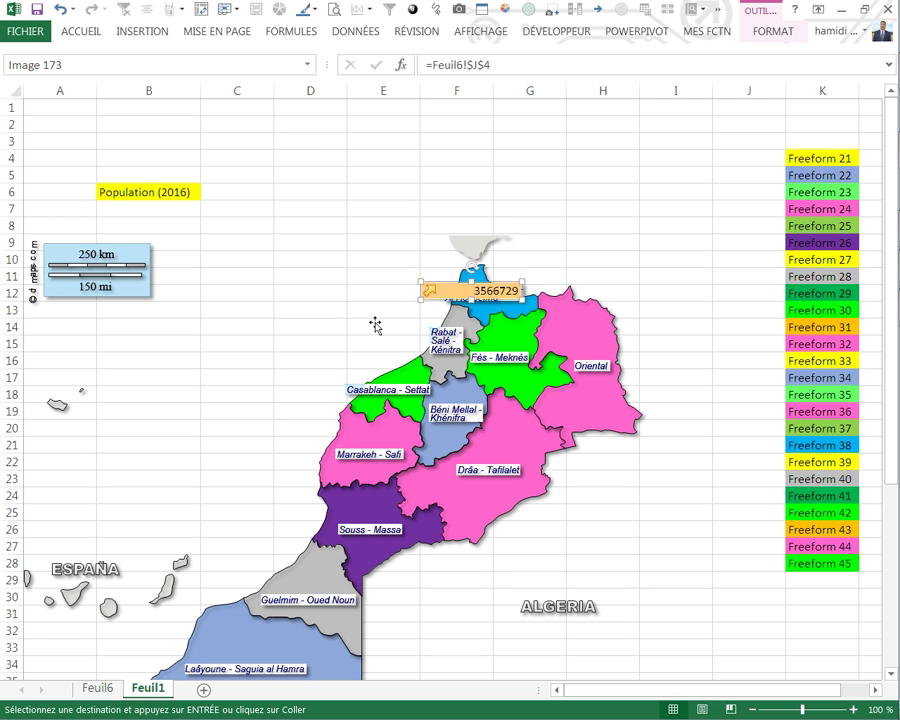
{"action": "left_click", "coordinate": [318, 308]}
{"action": "left_click", "coordinate": [97, 688]}
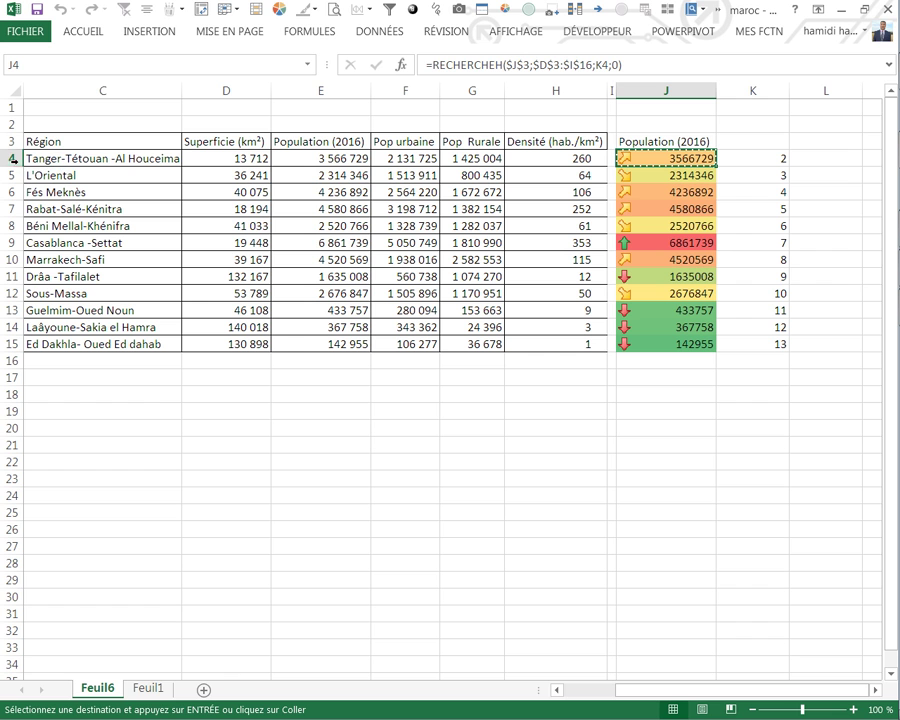
- Copy the region names from Feuil6 C4:C15 into Feuil1 starting at I1
{"action": "left_click_drag", "start_coordinate": [88, 163], "coordinate": [86, 342]}
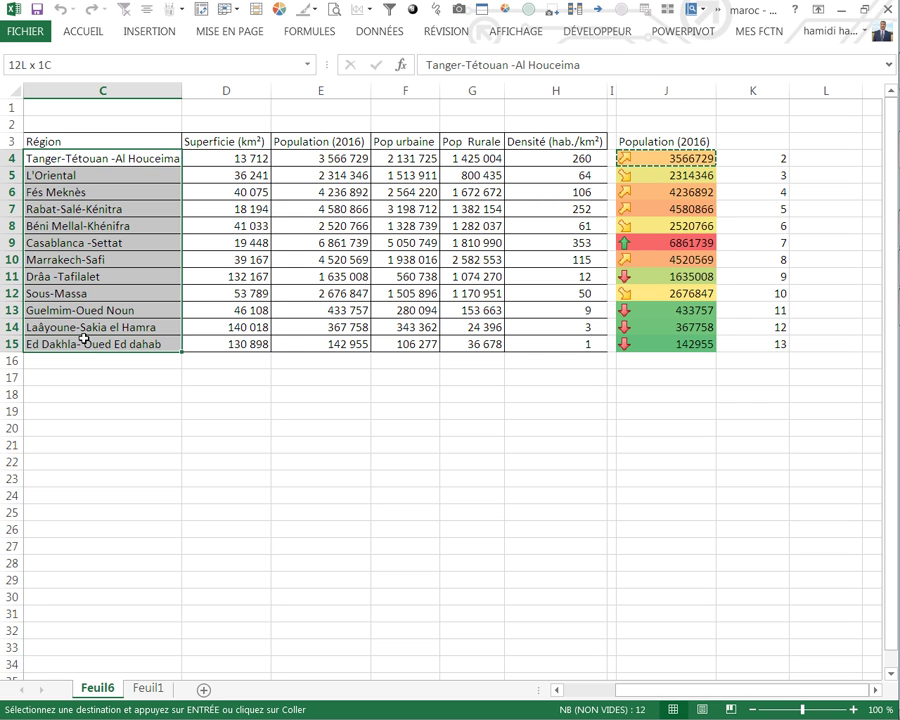
{"action": "key", "text": "ctrl+c"}
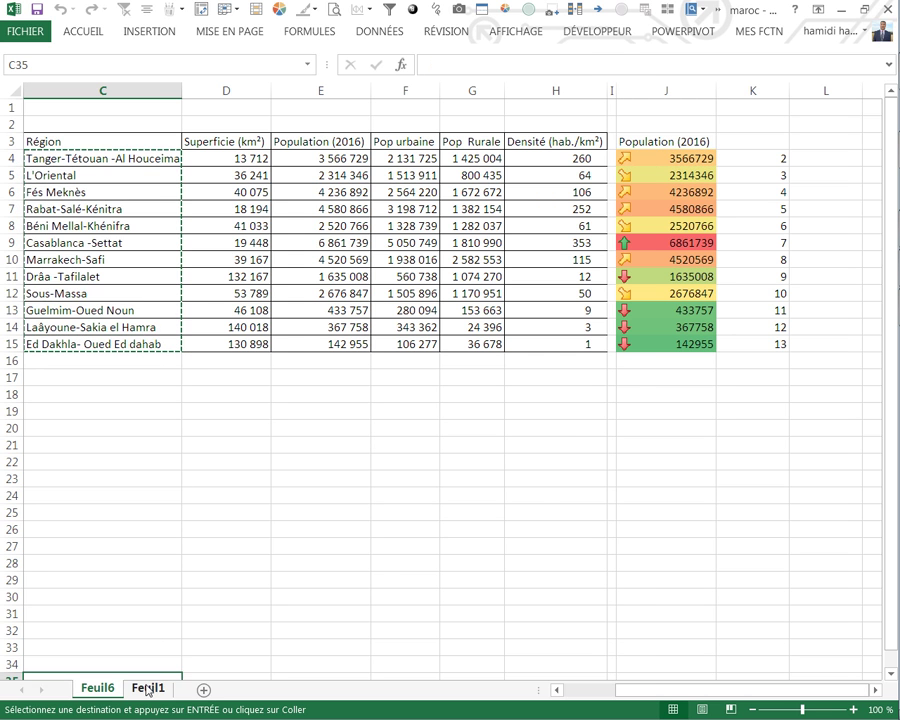
{"action": "left_click", "coordinate": [148, 688]}
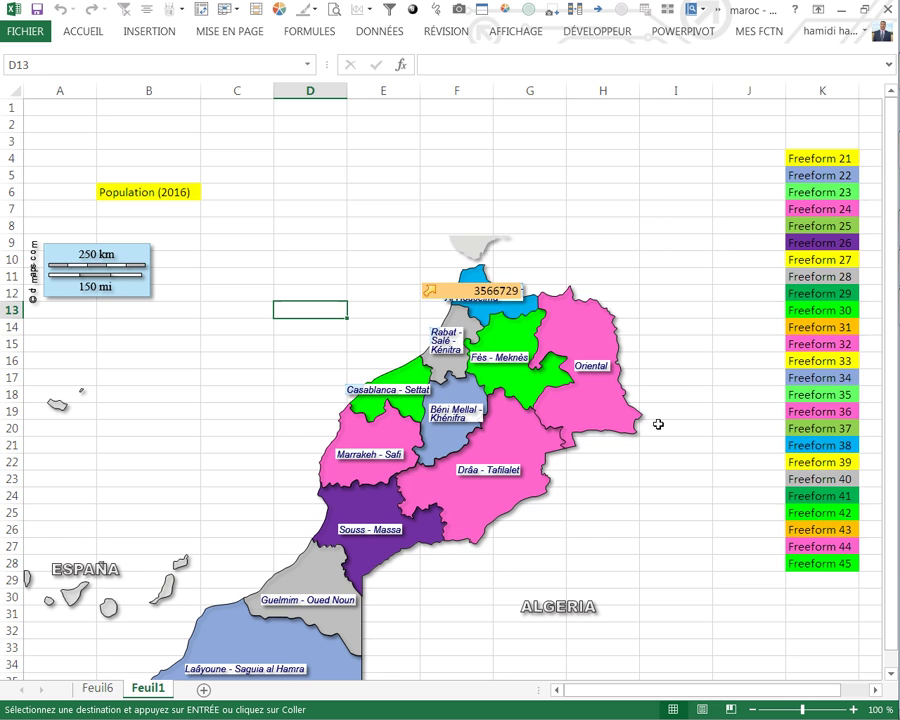
{"action": "right_click", "coordinate": [669, 111]}
{"action": "left_click", "coordinate": [704, 190]}
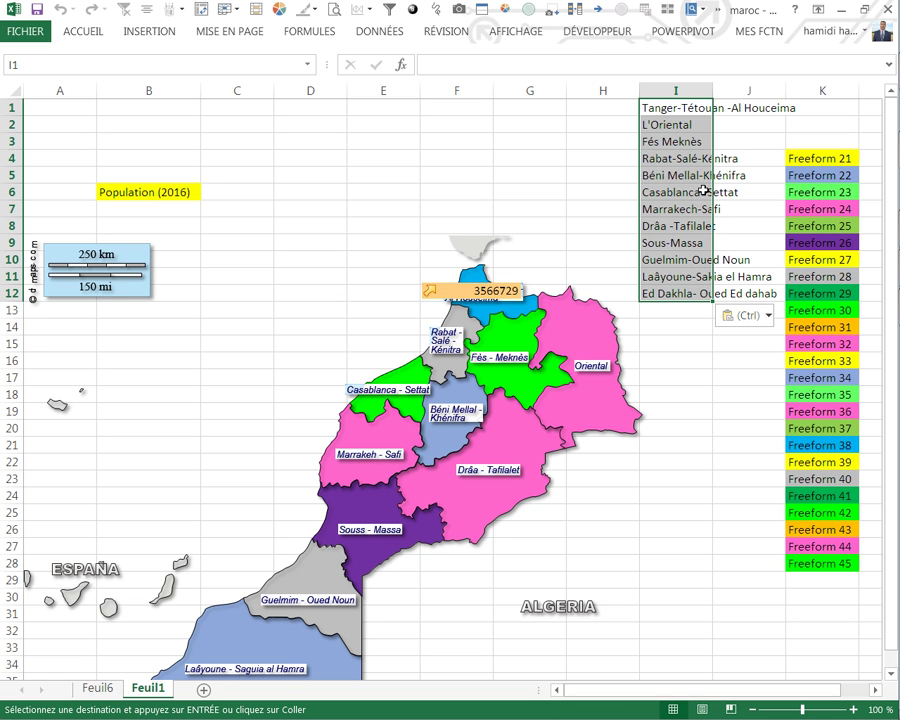
- Number the list 4 to 15 in H1:H12 by filling down from 4 and 5
{"action": "left_click", "coordinate": [610, 111]}
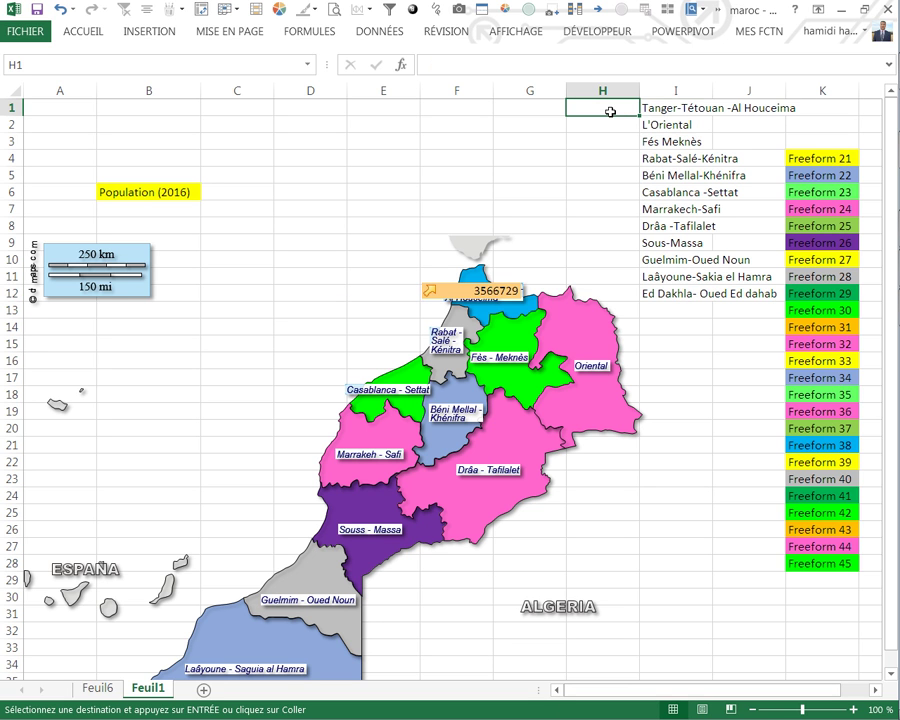
{"action": "type", "text": "4"}
{"action": "left_click", "coordinate": [609, 135]}
{"action": "type", "text": "5"}
{"action": "left_click", "coordinate": [589, 151]}
{"action": "mouse_move", "coordinate": [603, 108]}
{"action": "left_mouse_down"}
{"action": "mouse_move", "coordinate": [630, 125]}
{"action": "mouse_move", "coordinate": [645, 300]}
{"action": "left_mouse_up"}
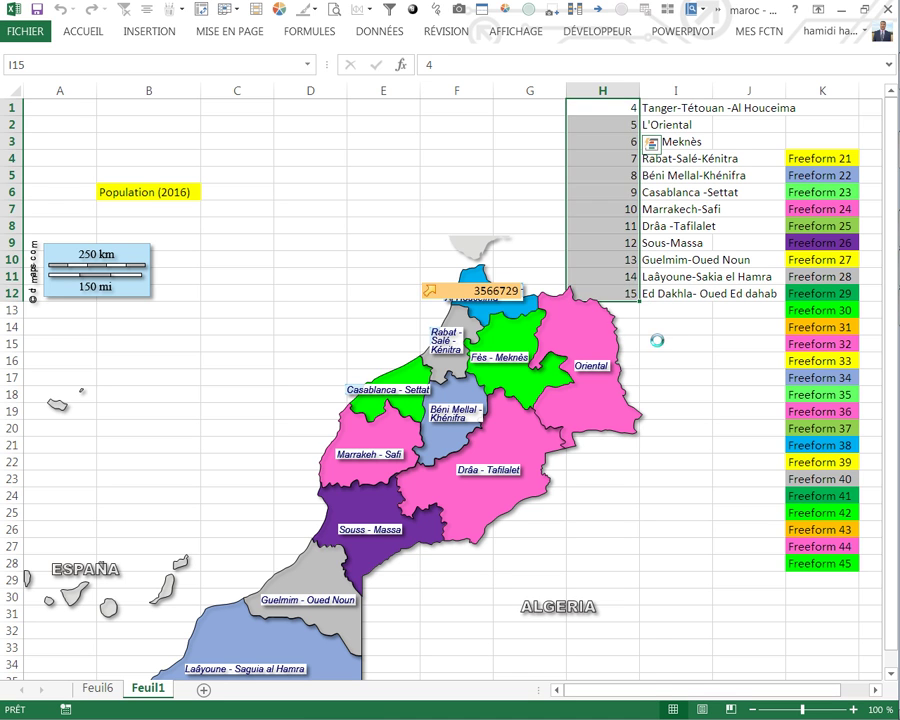
{"action": "left_click", "coordinate": [660, 340]}
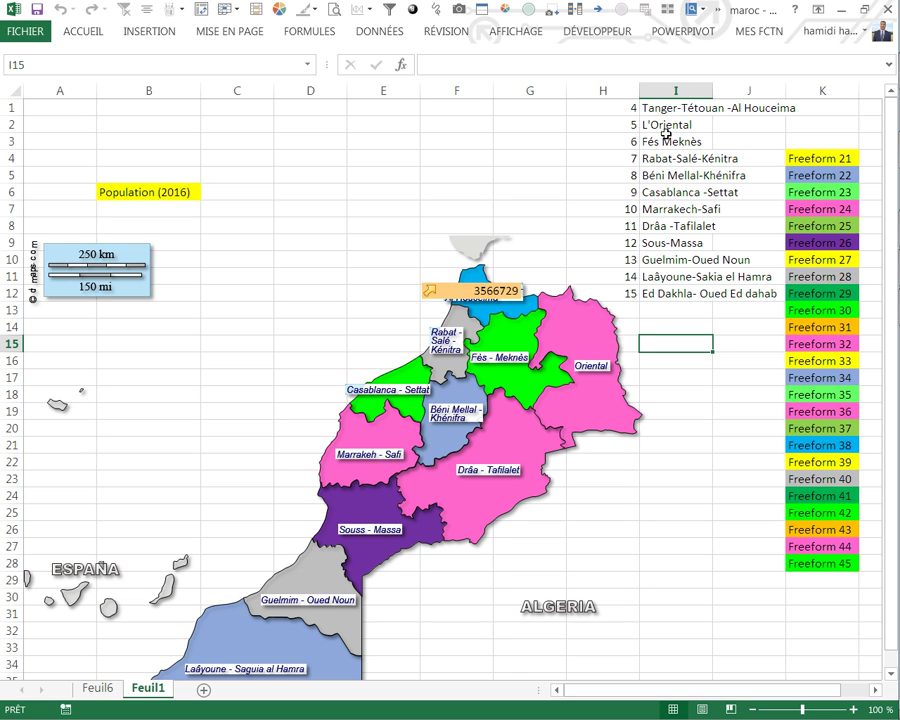
- Add labels on Oriental ($J$5, 2314346) and Fès-Meknès ($J$6, 4236892)
{"action": "left_click_drag", "start_coordinate": [510, 296], "coordinate": [631, 350]}
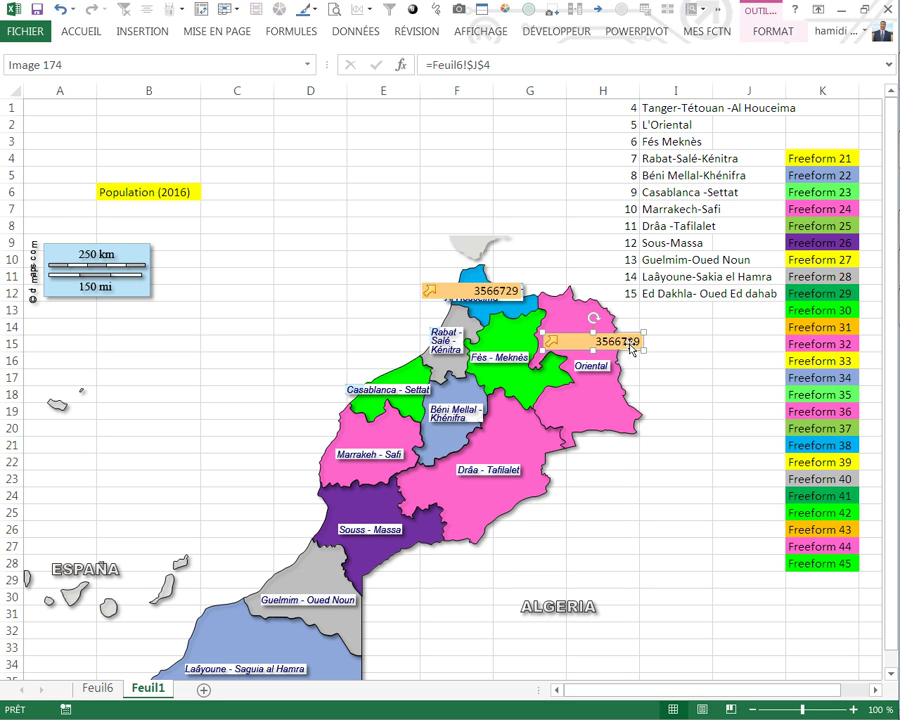
{"action": "left_click", "coordinate": [495, 67]}
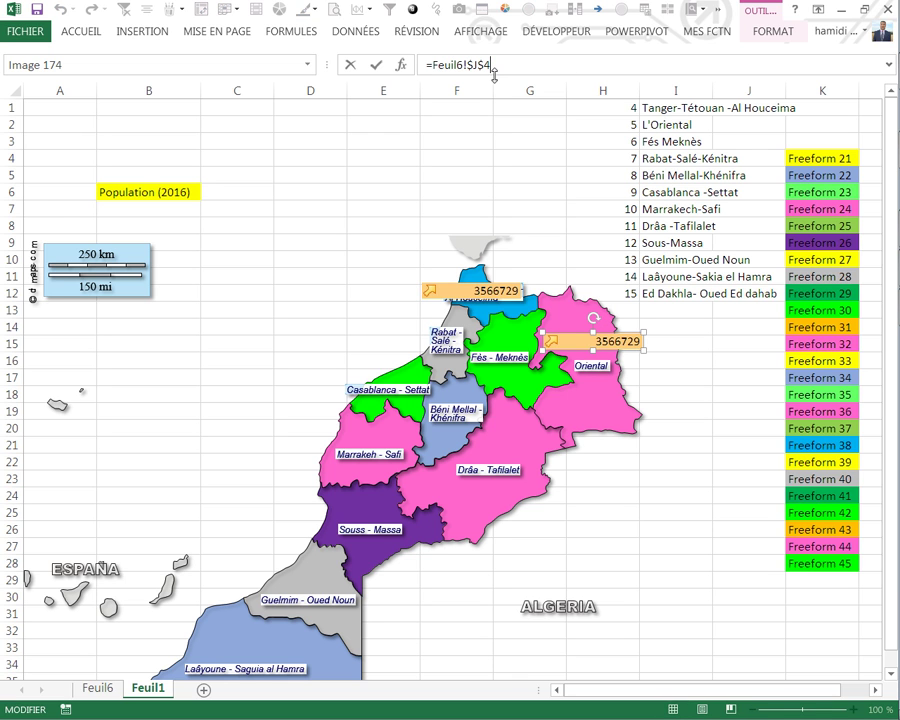
{"action": "type", "text": "5"}
{"action": "key", "text": "Return"}
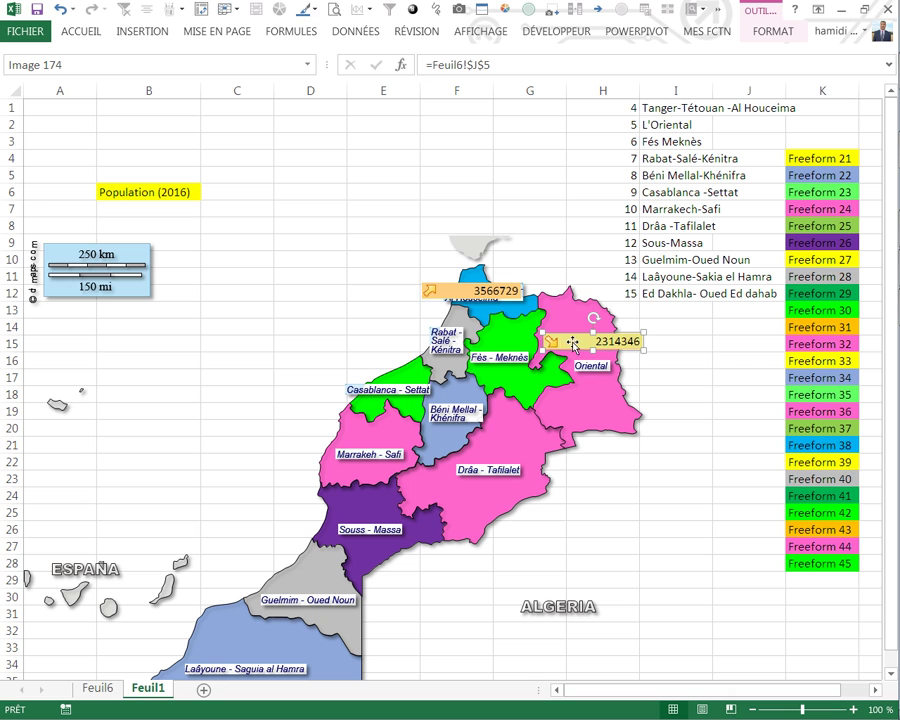
{"action": "left_click_drag", "start_coordinate": [572, 342], "coordinate": [492, 350], "text": "ctrl"}
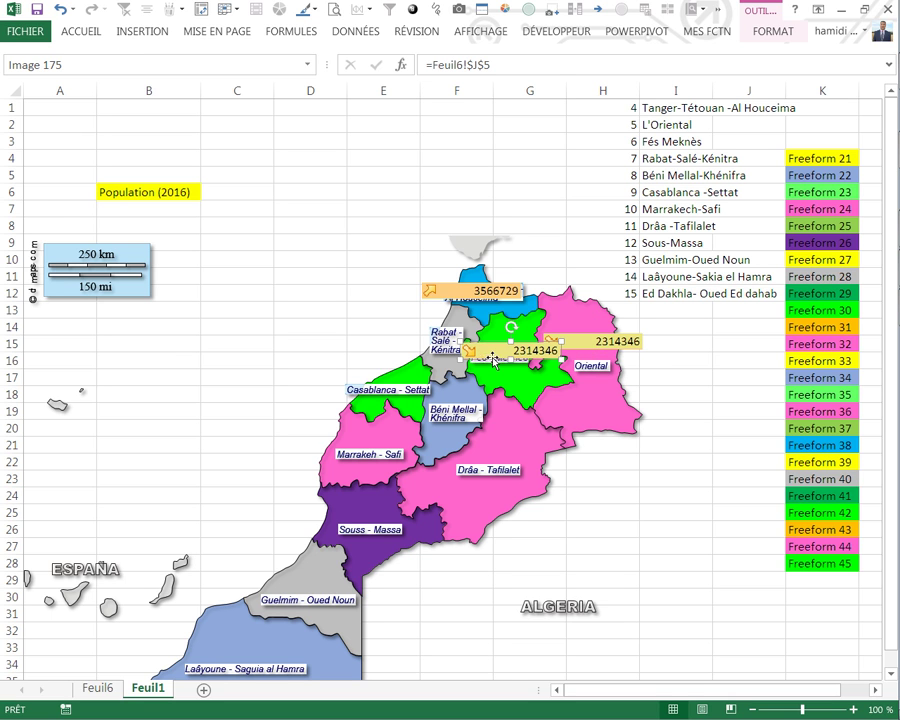
{"action": "left_click", "coordinate": [503, 61]}
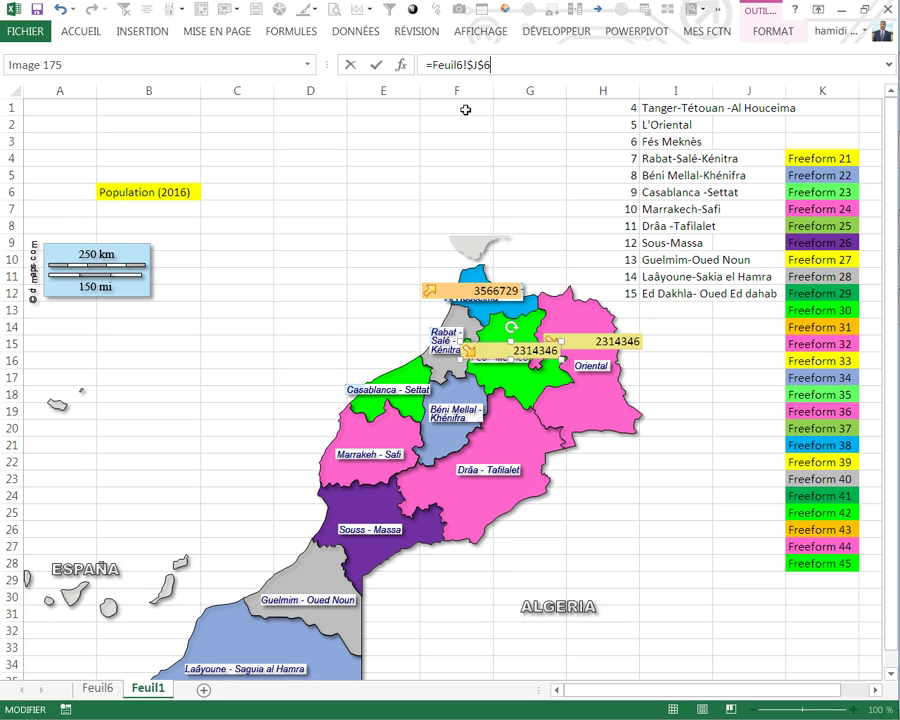
{"action": "key", "text": "Return"}
- Add labels on Rabat-Salé-Kénitra ($J$7, 4580866) and Béni Mellal-Khénifra ($J$8, 2520766)
{"action": "left_click_drag", "start_coordinate": [500, 350], "coordinate": [393, 336], "text": "ctrl"}
{"action": "left_click", "coordinate": [495, 72]}
{"action": "key", "text": "BackSpace"}
{"action": "type", "text": "7"}
{"action": "key", "text": "Return"}
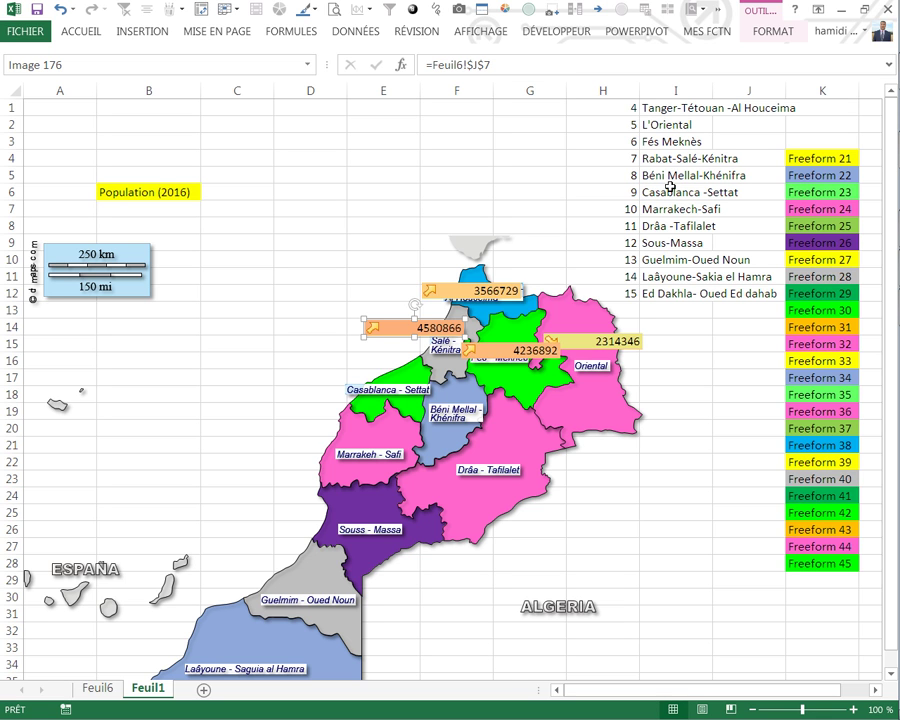
{"action": "left_click_drag", "start_coordinate": [403, 330], "coordinate": [441, 412]}
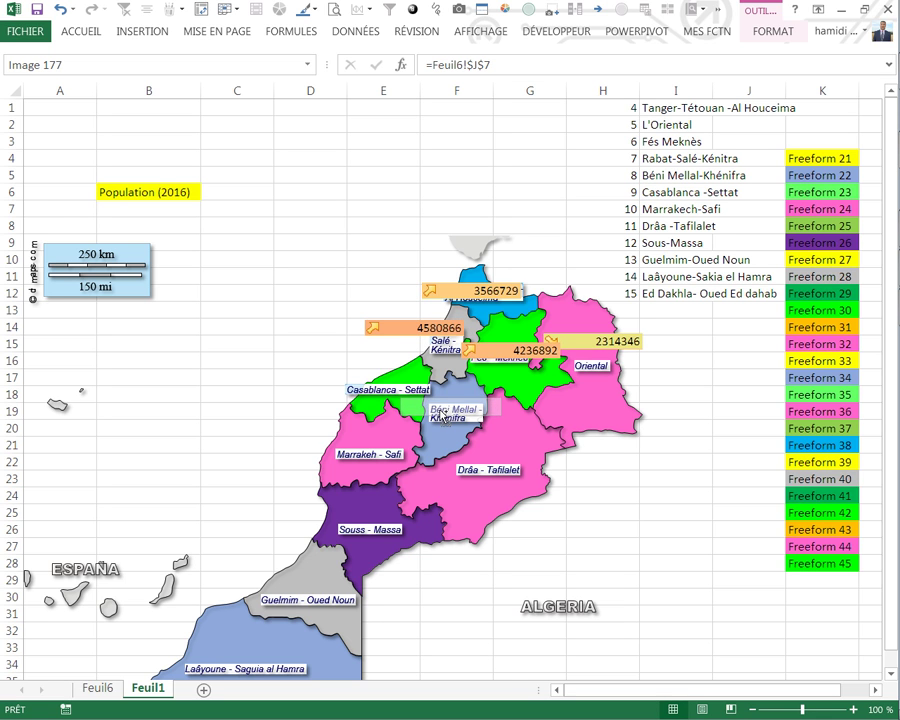
{"action": "left_click", "coordinate": [492, 65]}
{"action": "key", "text": "Return"}
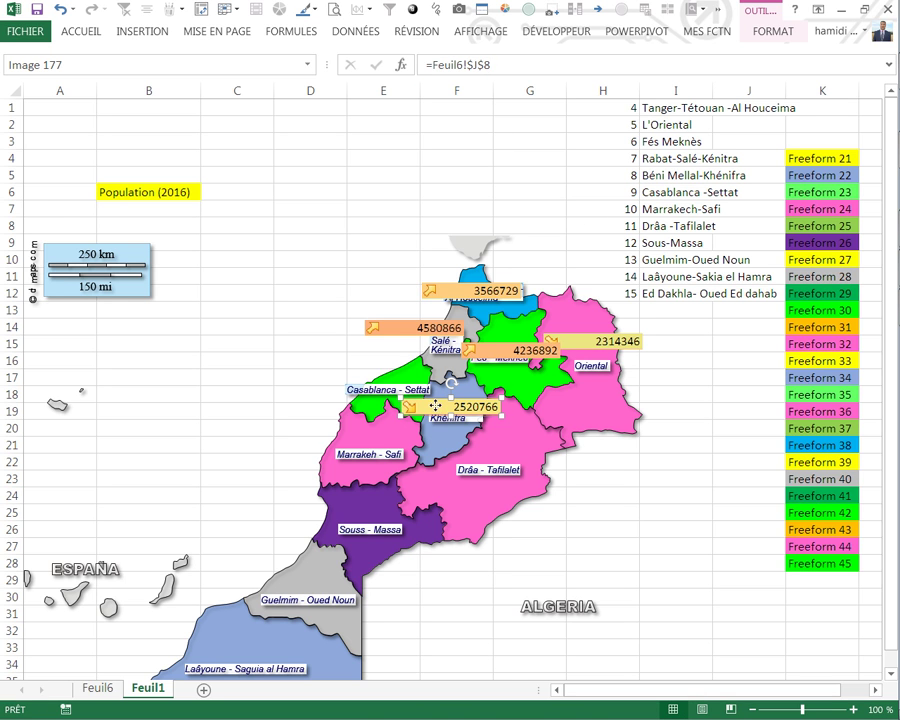
- Add the Casablanca-Settat label linked to $J$9 (6861739), placing another copy on Marrakech-Safi
{"action": "left_click", "coordinate": [364, 393]}
{"action": "key", "text": "ctrl+v"}
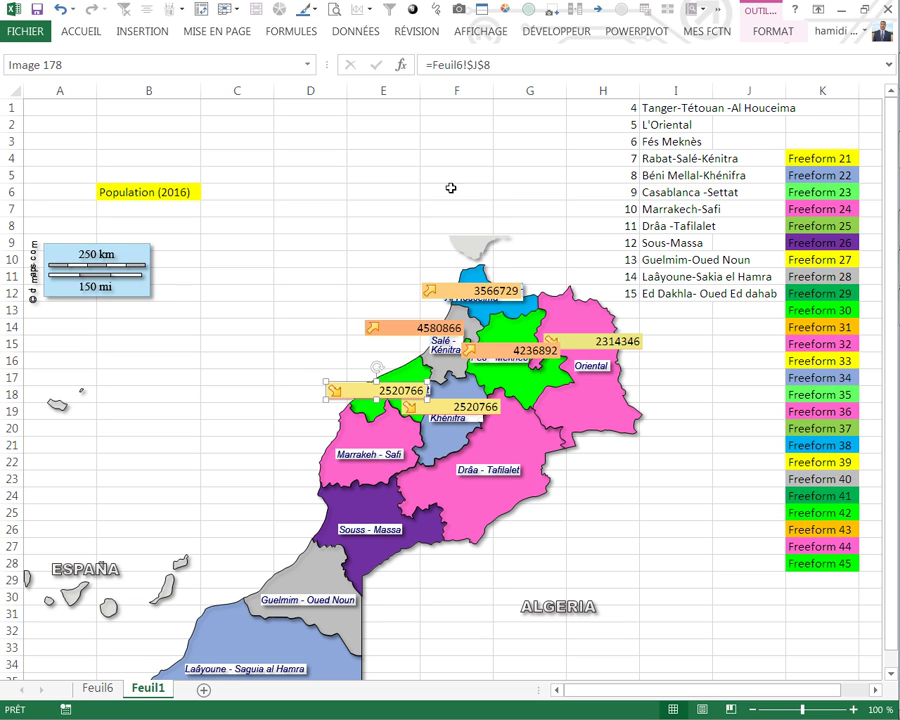
{"action": "left_click", "coordinate": [488, 69]}
{"action": "key", "text": "Return"}
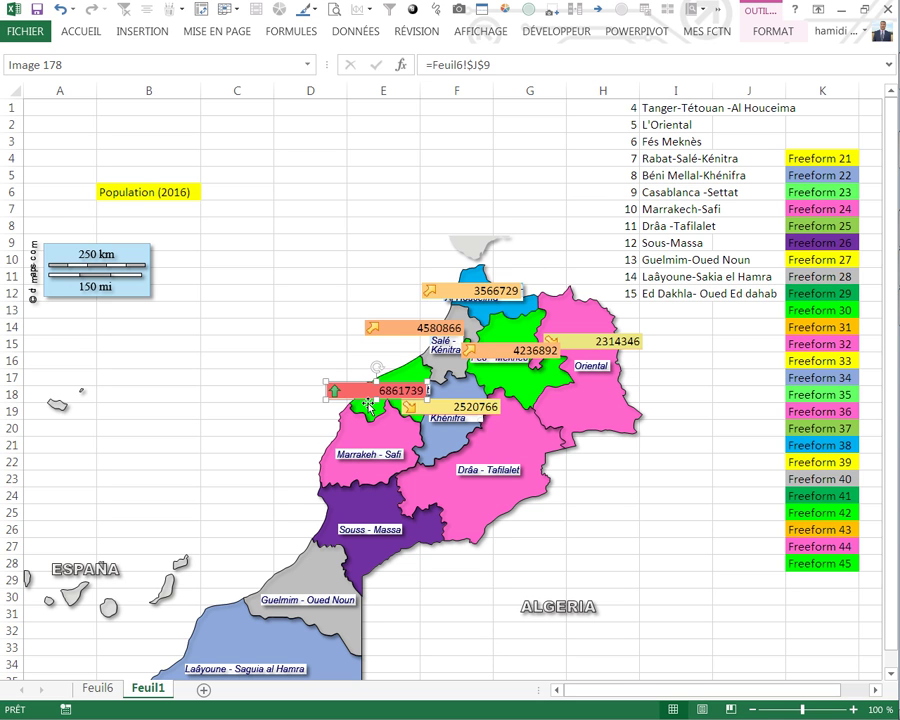
{"action": "left_click_drag", "start_coordinate": [365, 399], "coordinate": [344, 448], "text": "ctrl"}
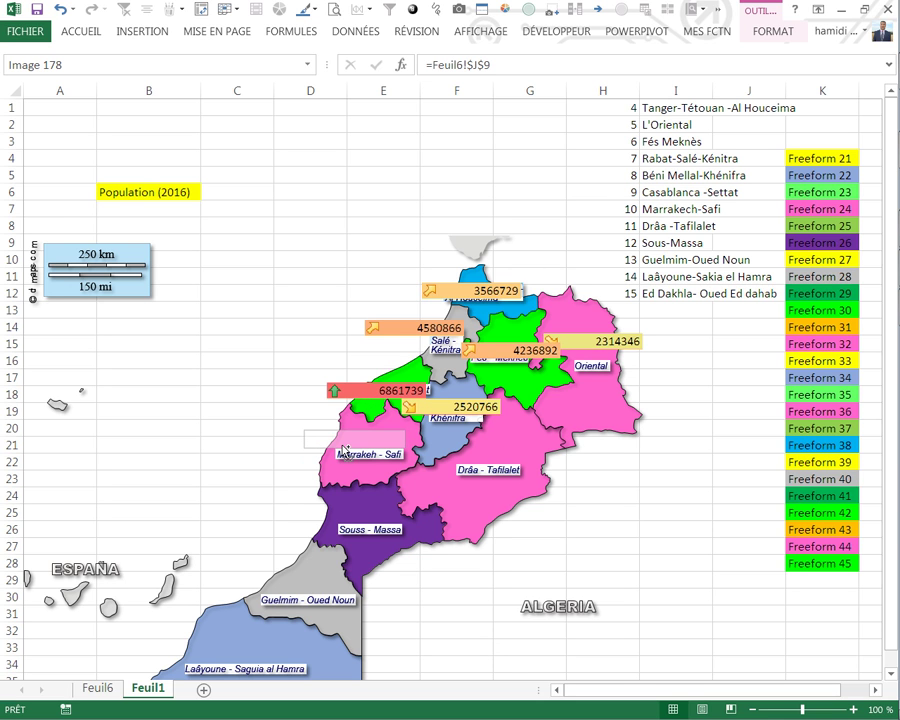
- Link labels on Marrakech-Safi to $J$10 (4520569) and Drâa-Tafilalet to $J$11 (1635008)
{"action": "left_click", "coordinate": [488, 64]}
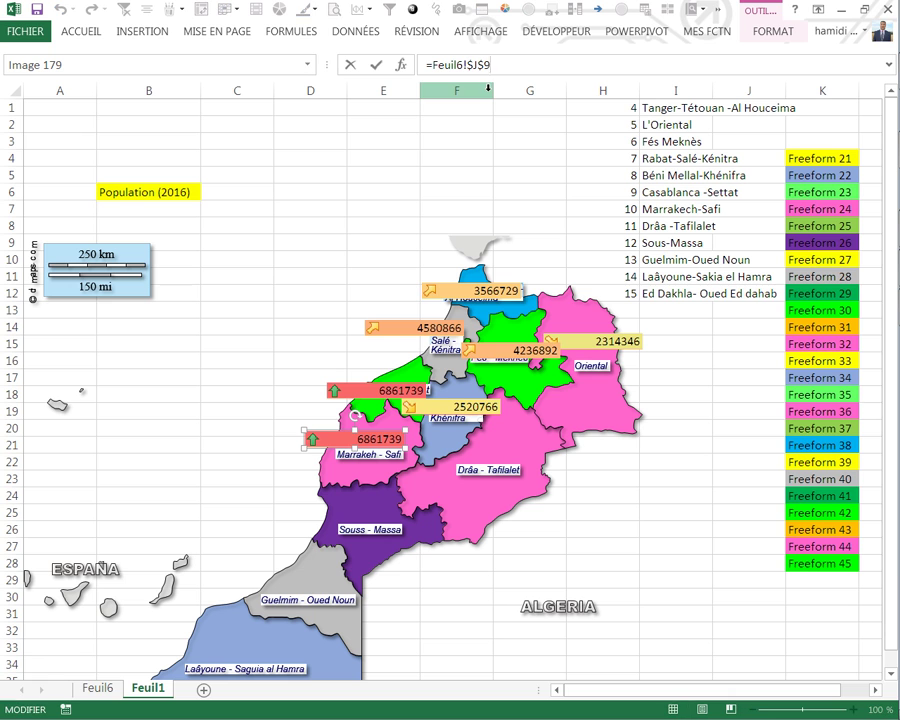
{"action": "type", "text": "10"}
{"action": "key", "text": "Return"}
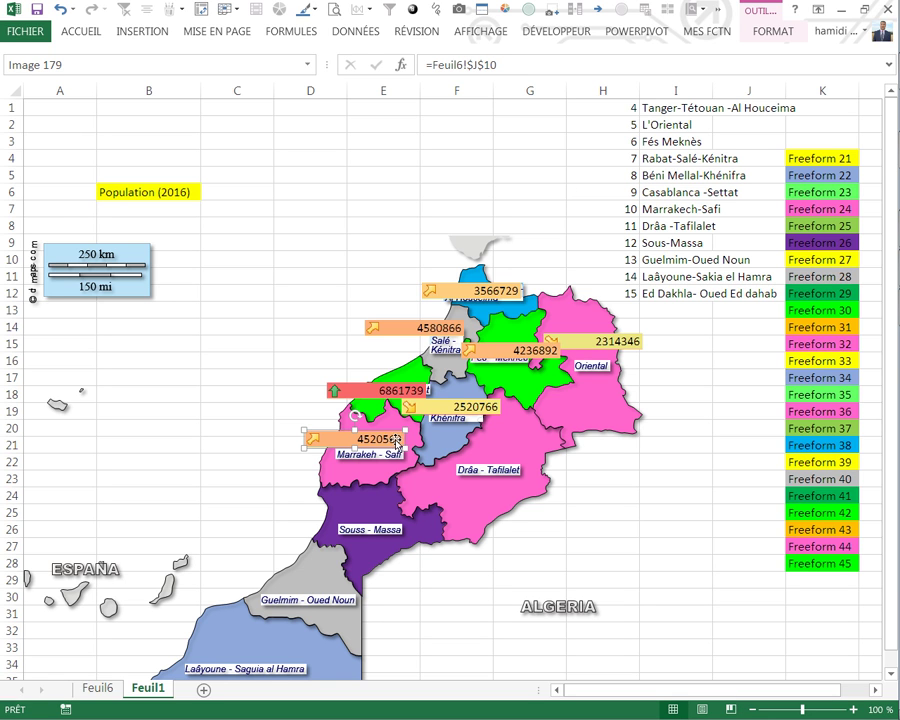
{"action": "left_click_drag", "start_coordinate": [398, 440], "coordinate": [530, 462]}
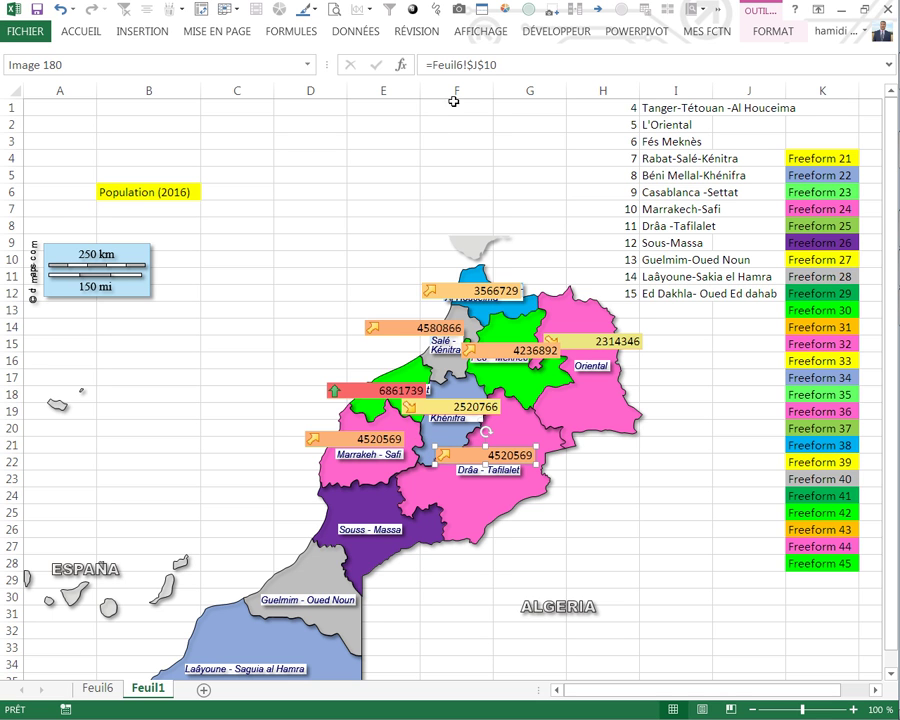
{"action": "left_click", "coordinate": [500, 72]}
{"action": "key", "text": "Return"}
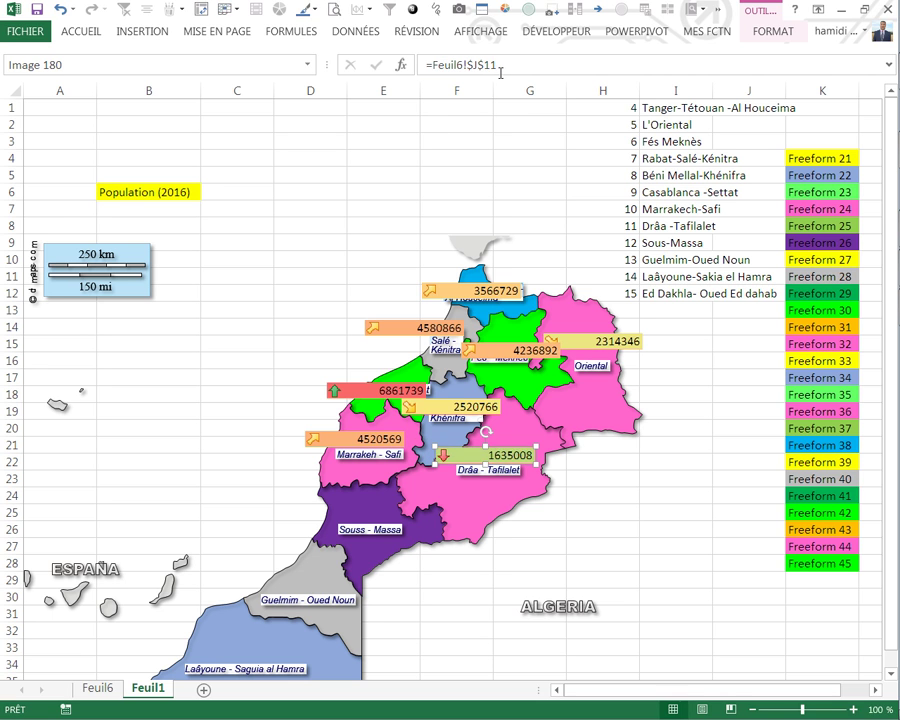
- Add labels on Souss-Massa ($J$12, 2676847) and Guelmim-Oued Noun ($J$13, 433757)
{"action": "mouse_move", "coordinate": [462, 455]}
{"action": "left_mouse_down"}
{"action": "mouse_move", "coordinate": [370, 520]}
{"action": "mouse_move", "coordinate": [350, 515]}
{"action": "left_mouse_up"}
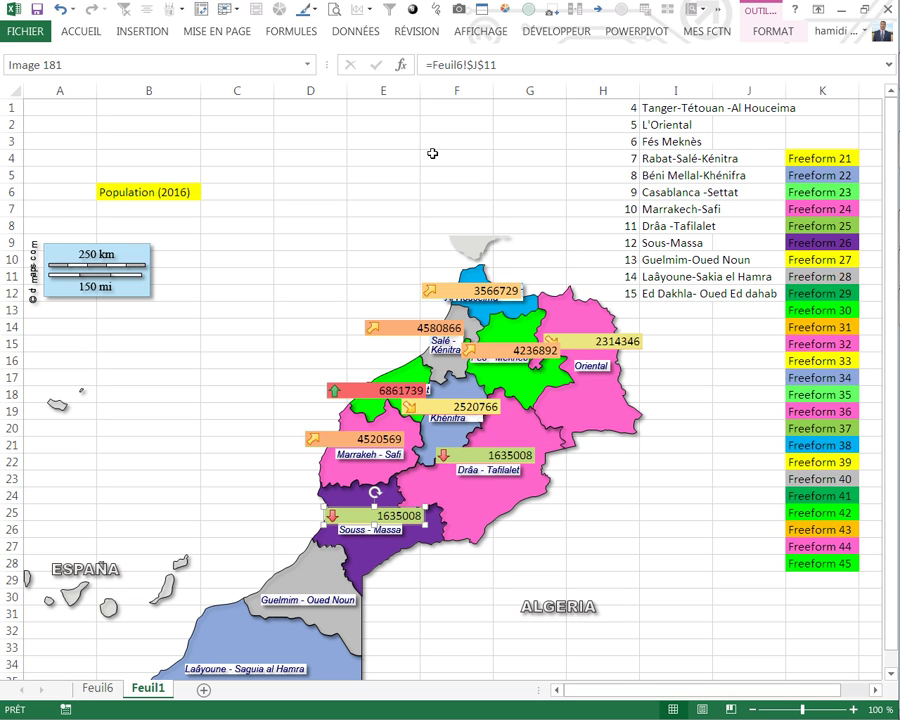
{"action": "left_click", "coordinate": [487, 64]}
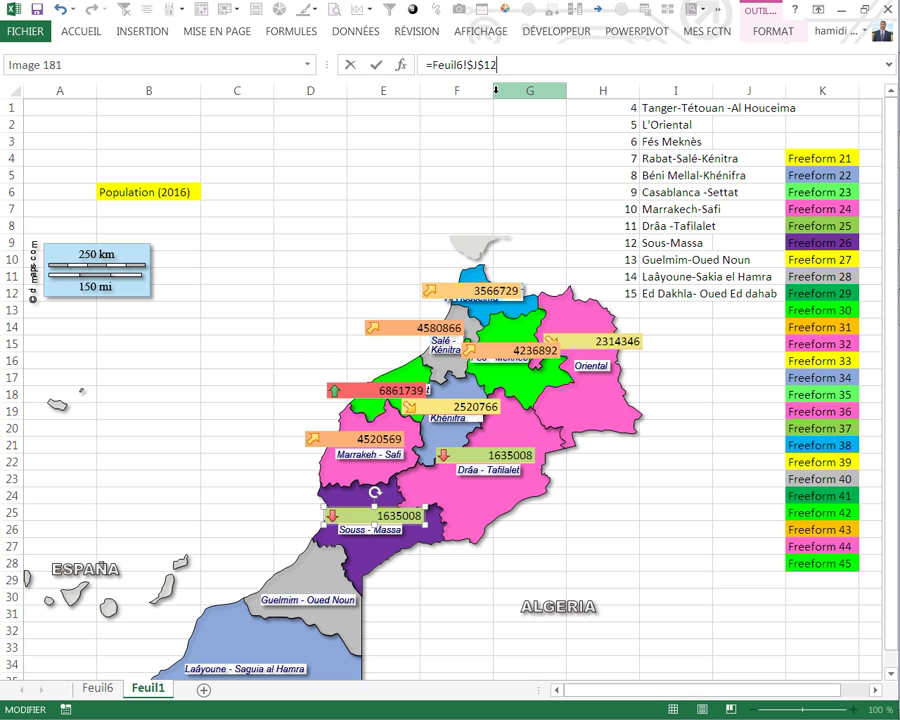
{"action": "key", "text": "Return"}
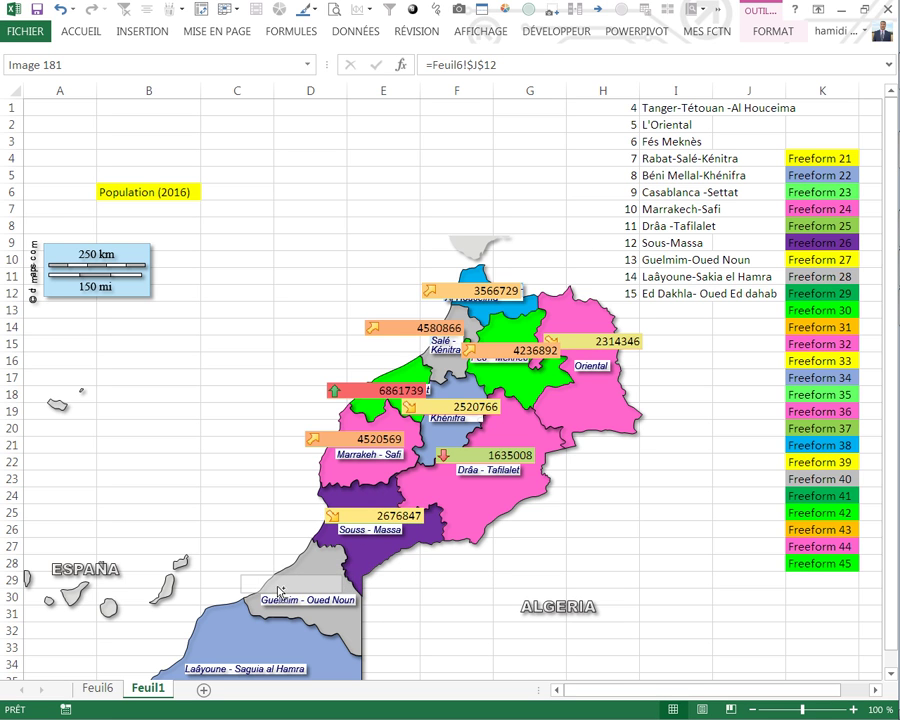
{"action": "left_click_drag", "start_coordinate": [361, 519], "coordinate": [279, 585]}
{"action": "left_click", "coordinate": [475, 66]}
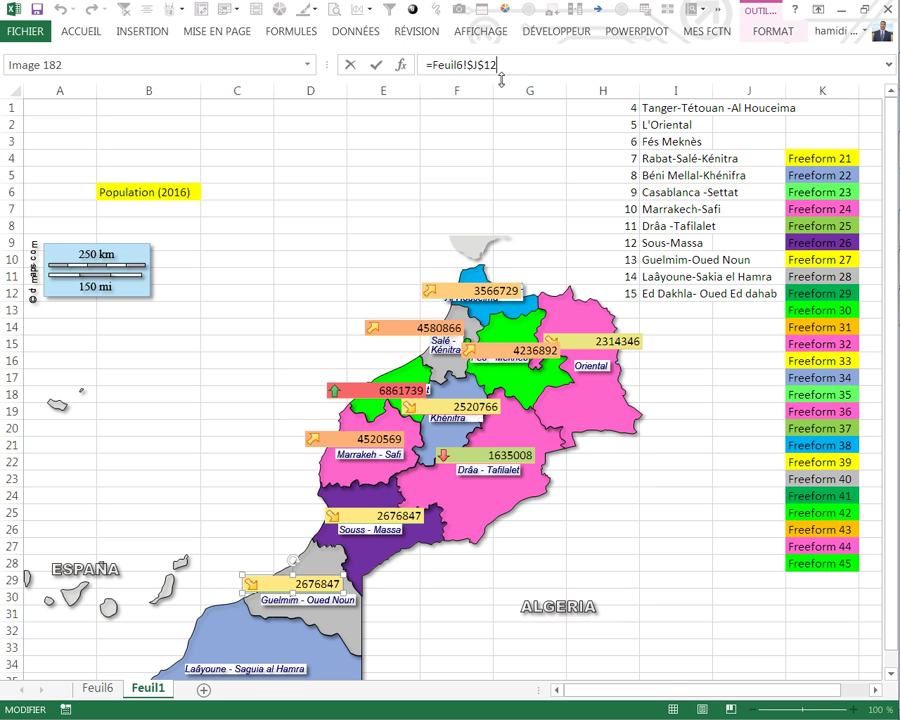
{"action": "type", "text": "3"}
{"action": "key", "text": "Return"}
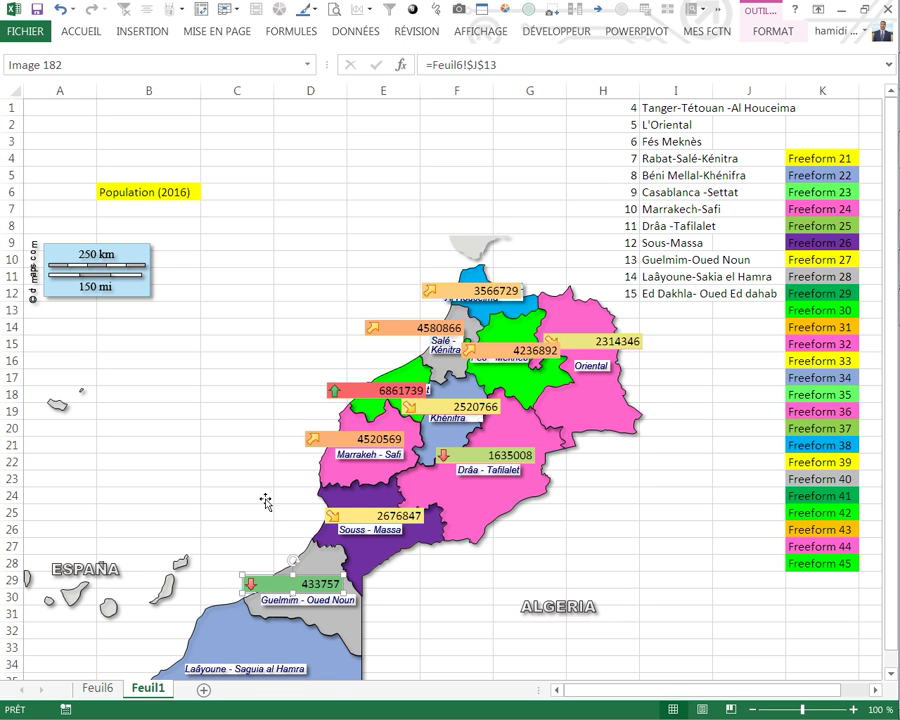
- Link the Laâyoune-Saguia al Hamra label to =Feuil6!$J$14 so it shows 367758
{"action": "scroll", "coordinate": [391, 490], "scroll_direction": "down", "scroll_amount": 1}
{"action": "scroll", "coordinate": [391, 490], "scroll_direction": "down", "scroll_amount": 1}
{"action": "left_click_drag", "start_coordinate": [262, 483], "coordinate": [226, 545]}
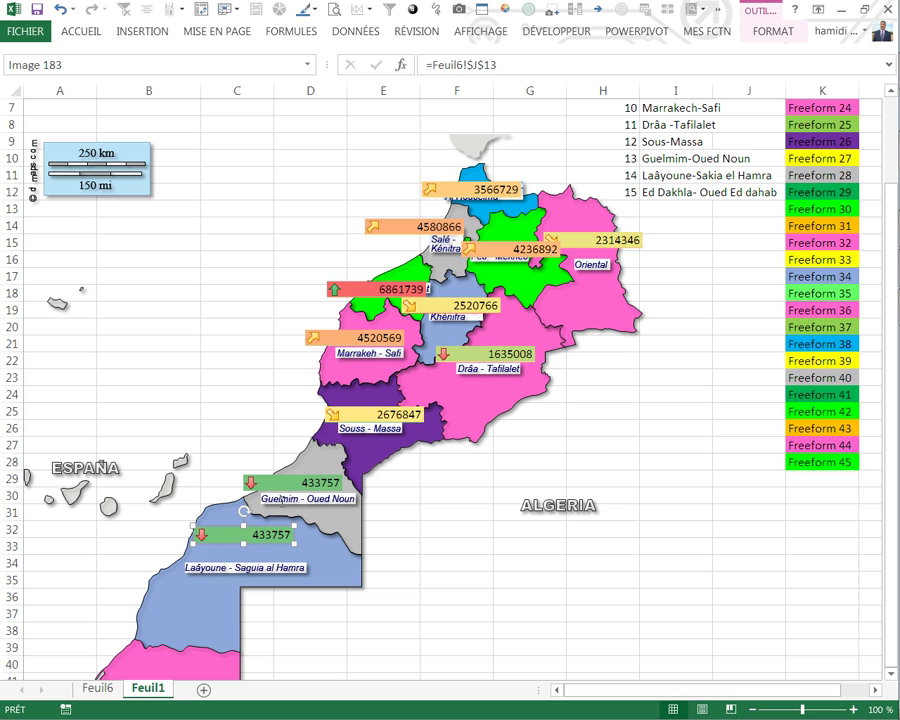
{"action": "left_click", "coordinate": [519, 63]}
{"action": "type", "text": "4"}
{"action": "key", "text": "Return"}
- Place the copied label on Ed Dakhla and link it to =Feuil6!$J$15 (142955)
{"action": "scroll", "coordinate": [413, 530], "scroll_direction": "down", "scroll_amount": 2}
{"action": "left_click_drag", "start_coordinate": [194, 436], "coordinate": [132, 574]}
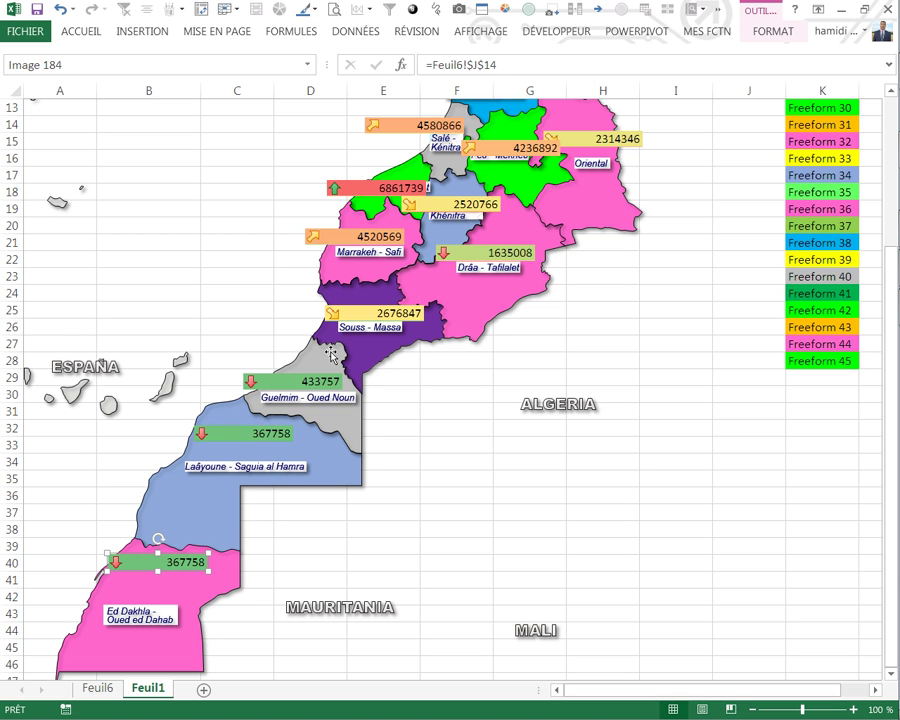
{"action": "left_click", "coordinate": [505, 74]}
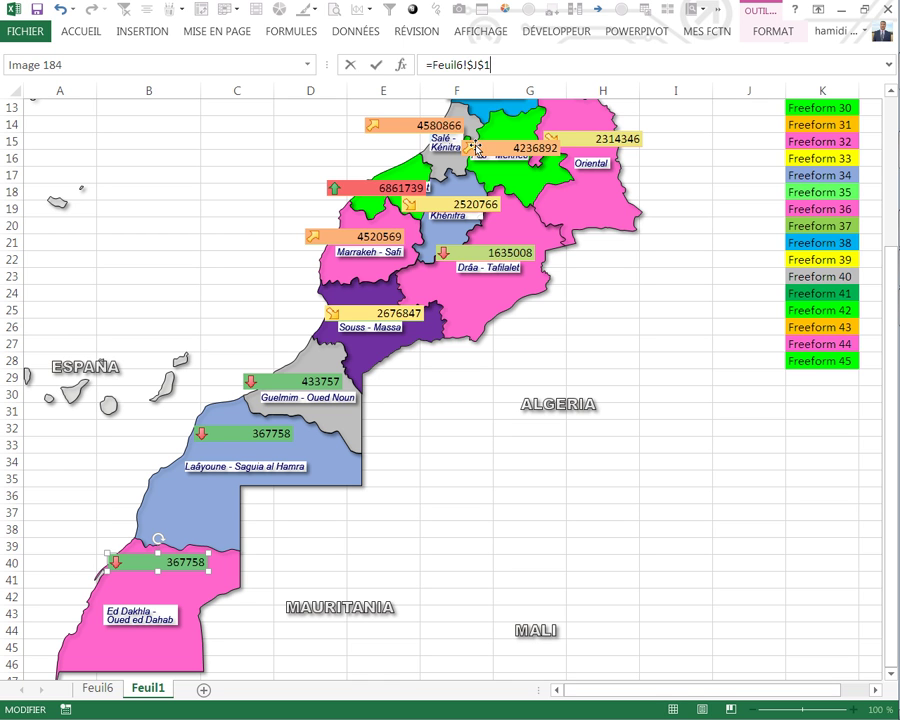
{"action": "type", "text": "5"}
{"action": "key", "text": "Return"}
{"action": "left_click", "coordinate": [457, 478]}
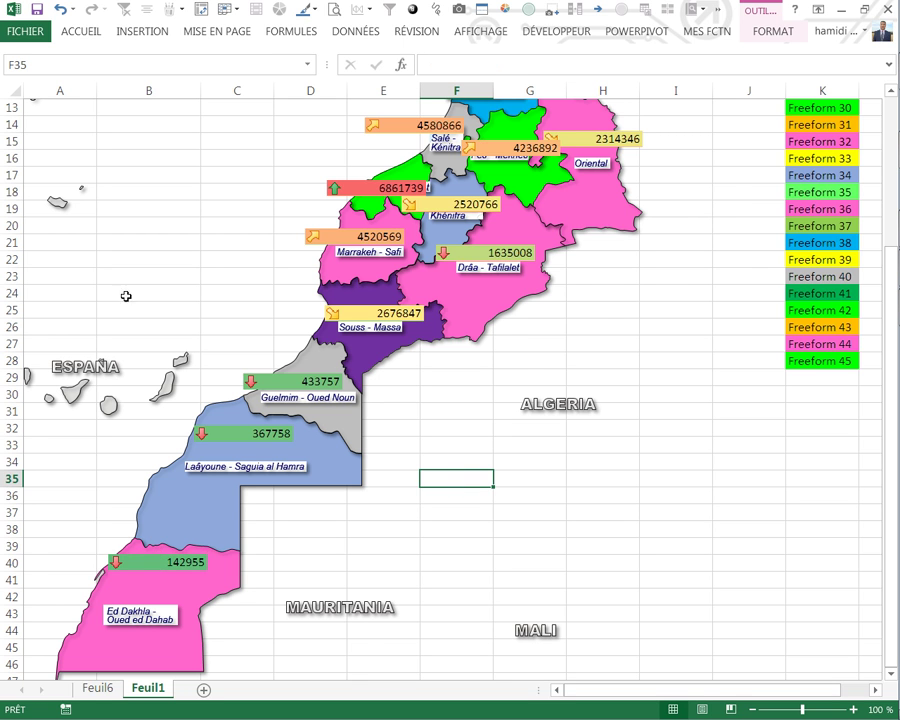
{"action": "scroll", "coordinate": [126, 296], "scroll_direction": "up", "scroll_amount": 4}
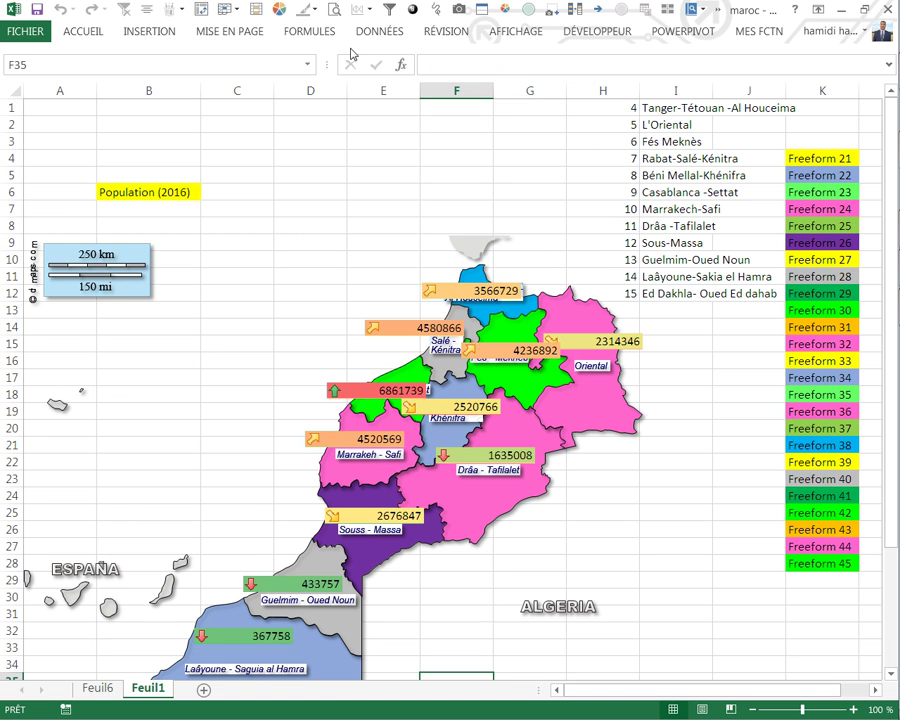
- Hide the sheet gridlines and switch the B6 indicator to density
{"action": "left_click", "coordinate": [257, 33]}
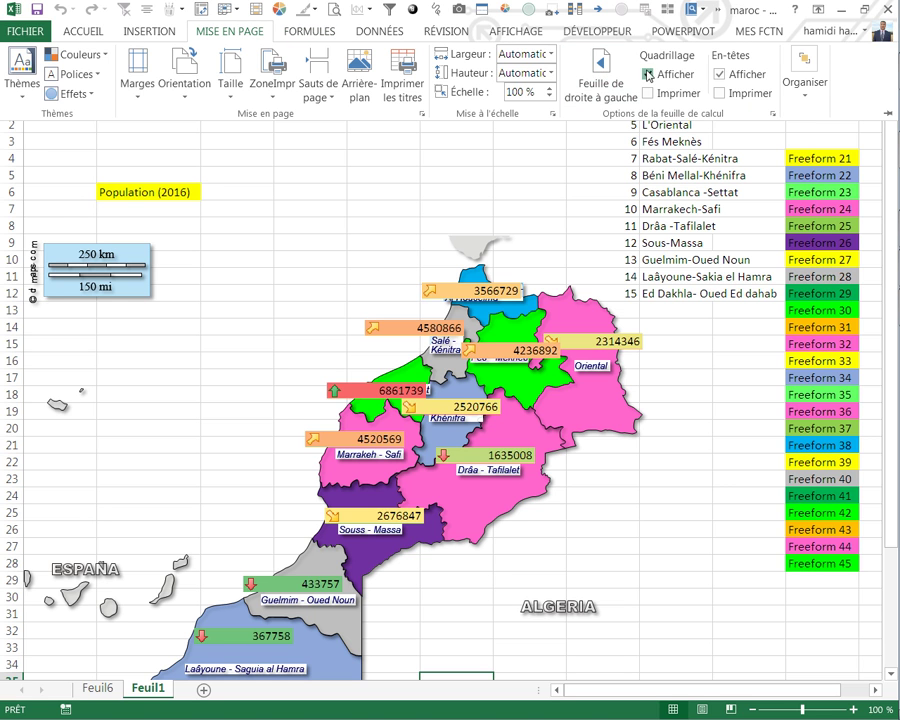
{"action": "left_click", "coordinate": [290, 198]}
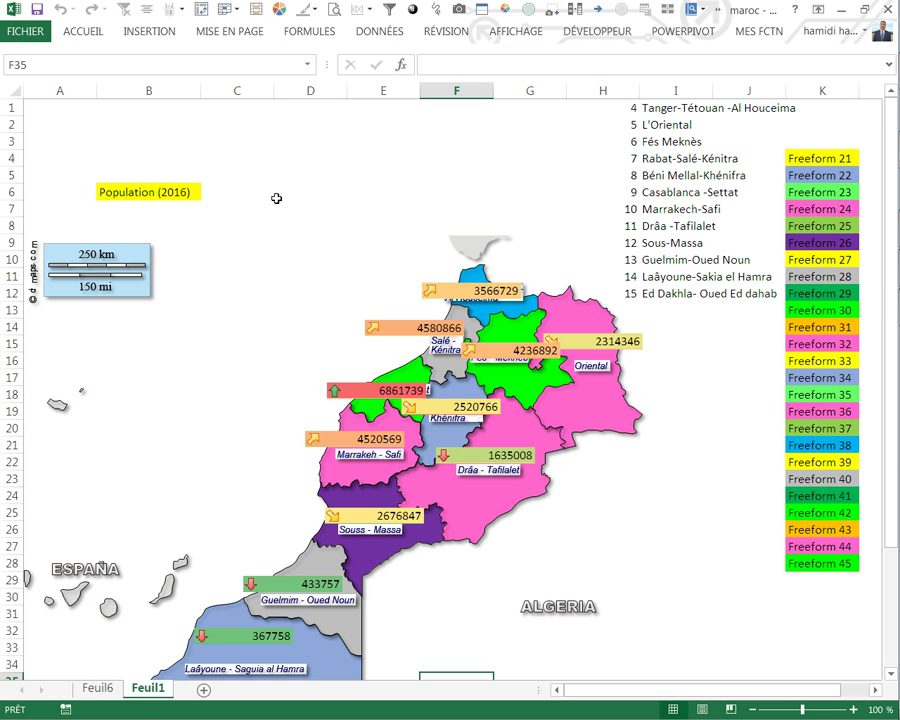
{"action": "left_click", "coordinate": [187, 193]}
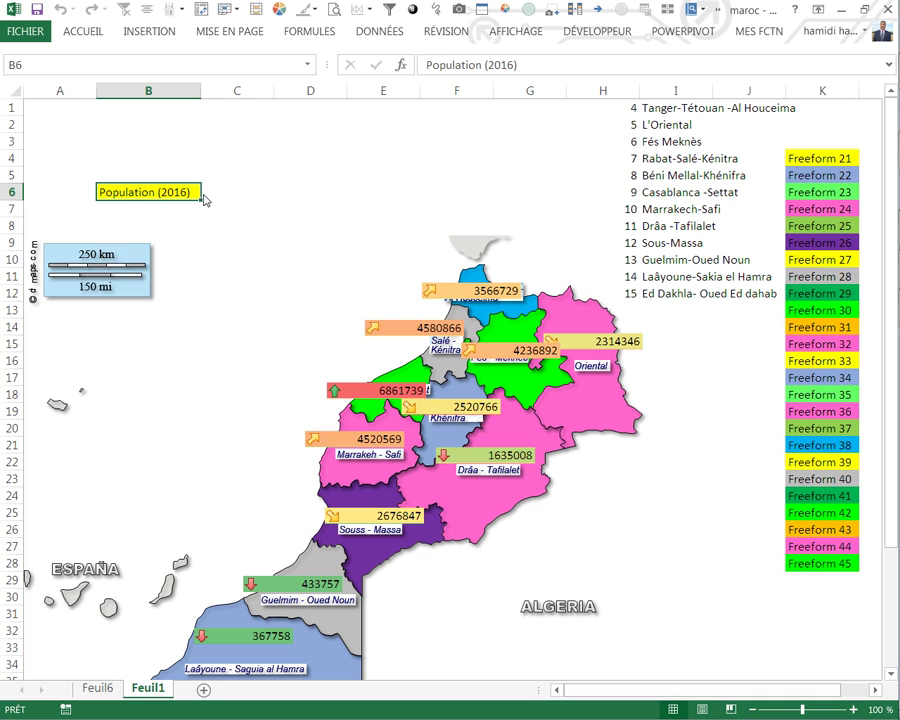
{"action": "left_click", "coordinate": [205, 192]}
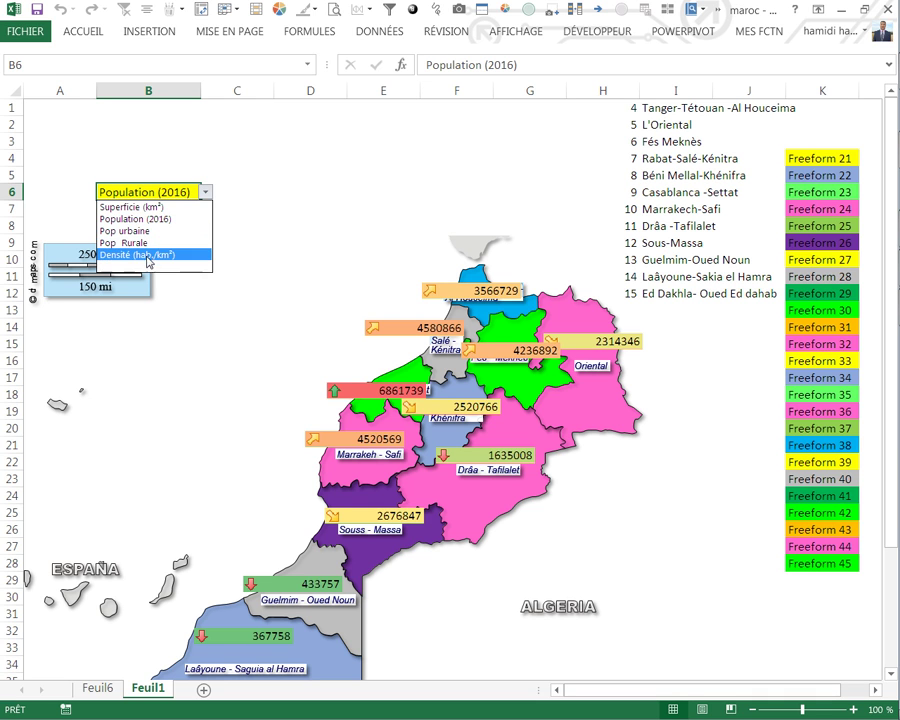
{"action": "key", "text": "Escape"}
{"action": "left_click", "coordinate": [236, 273]}
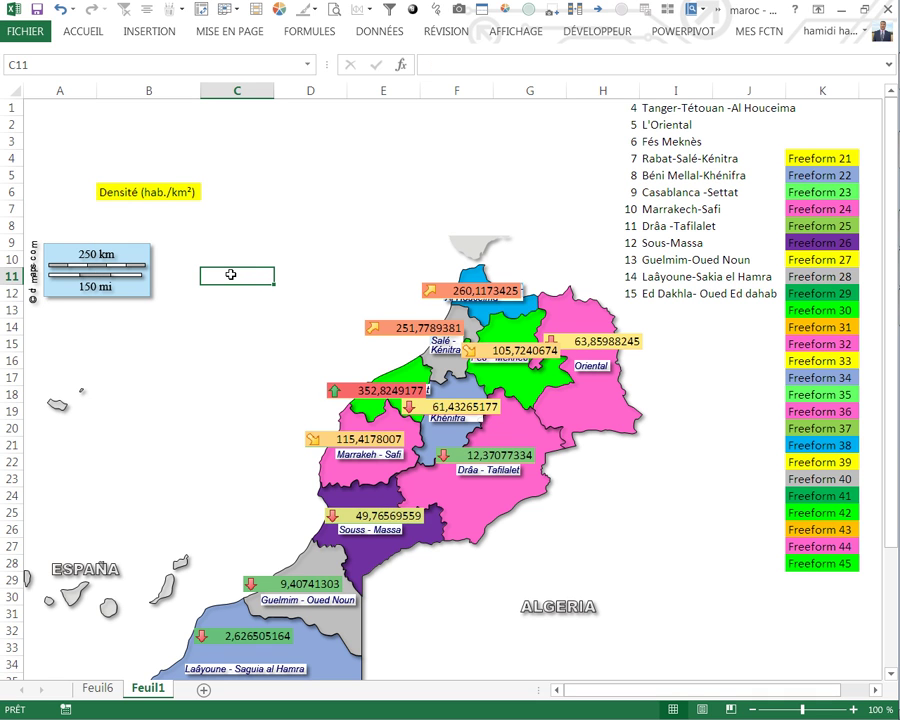
- Switch the B6 indicator to Superficie (km²) so labels show areas like 132167 and 140018
{"action": "left_click", "coordinate": [187, 193]}
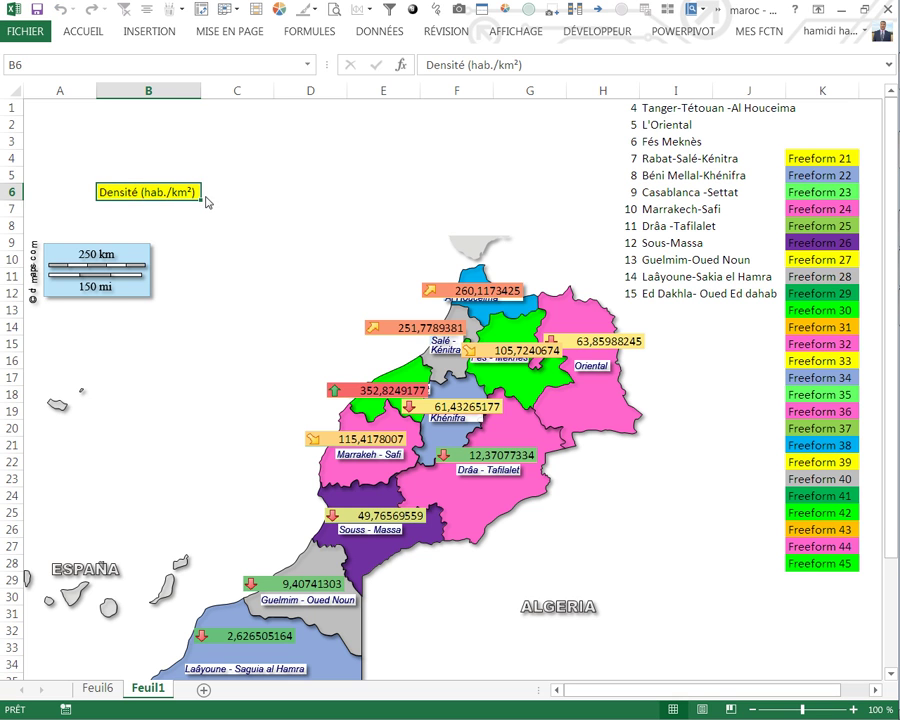
{"action": "left_click", "coordinate": [205, 192]}
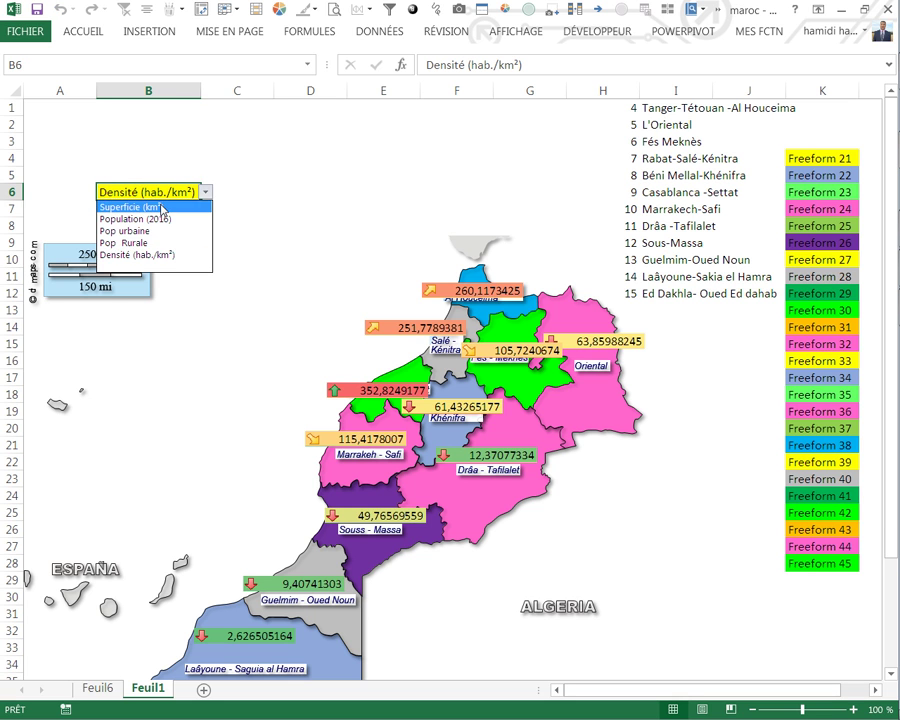
{"action": "key", "text": "Escape"}
{"action": "left_click", "coordinate": [254, 202]}
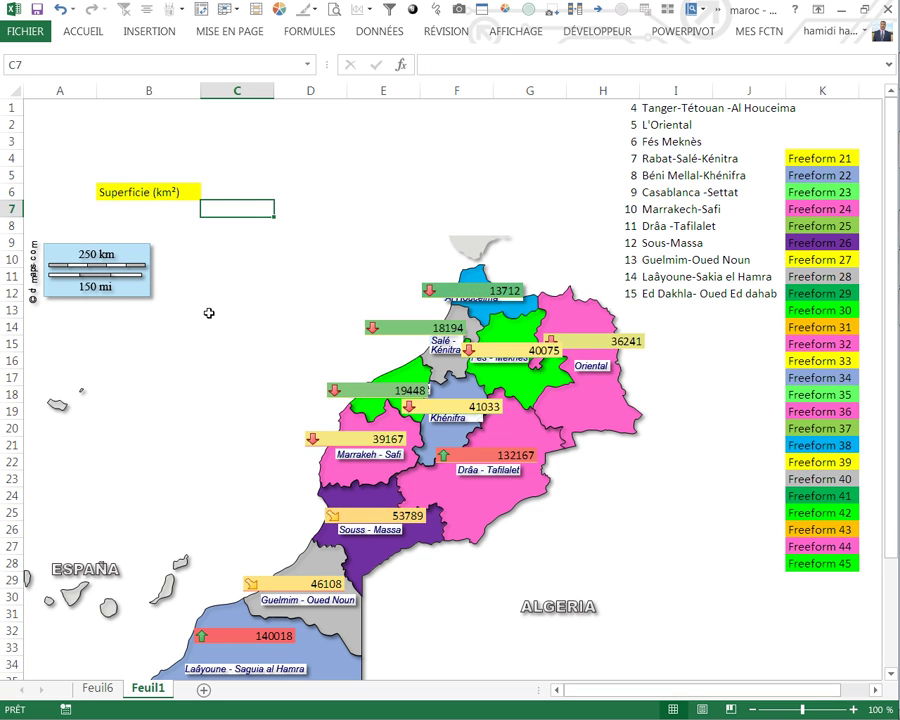
{"action": "scroll", "coordinate": [213, 374], "scroll_direction": "down", "scroll_amount": 2}
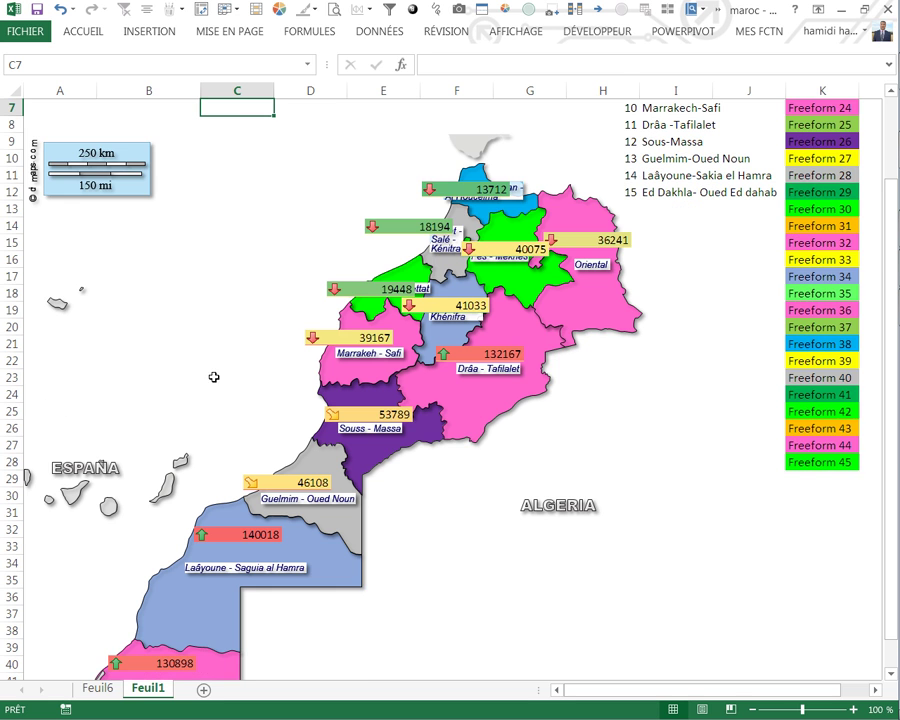
{"action": "scroll", "coordinate": [229, 467], "scroll_direction": "down", "scroll_amount": 3}
{"action": "scroll", "coordinate": [455, 340], "scroll_direction": "up", "scroll_amount": 1}
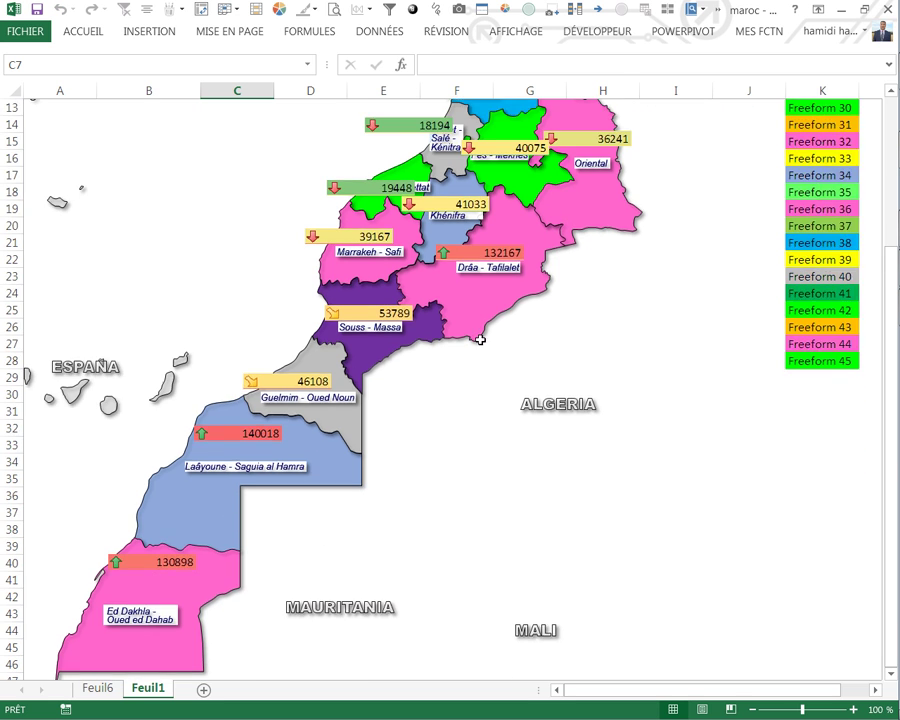
{"action": "scroll", "coordinate": [420, 315], "scroll_direction": "up", "scroll_amount": 1}
{"action": "scroll", "coordinate": [370, 295], "scroll_direction": "up", "scroll_amount": 1}
{"action": "scroll", "coordinate": [401, 233], "scroll_direction": "up", "scroll_amount": 1}
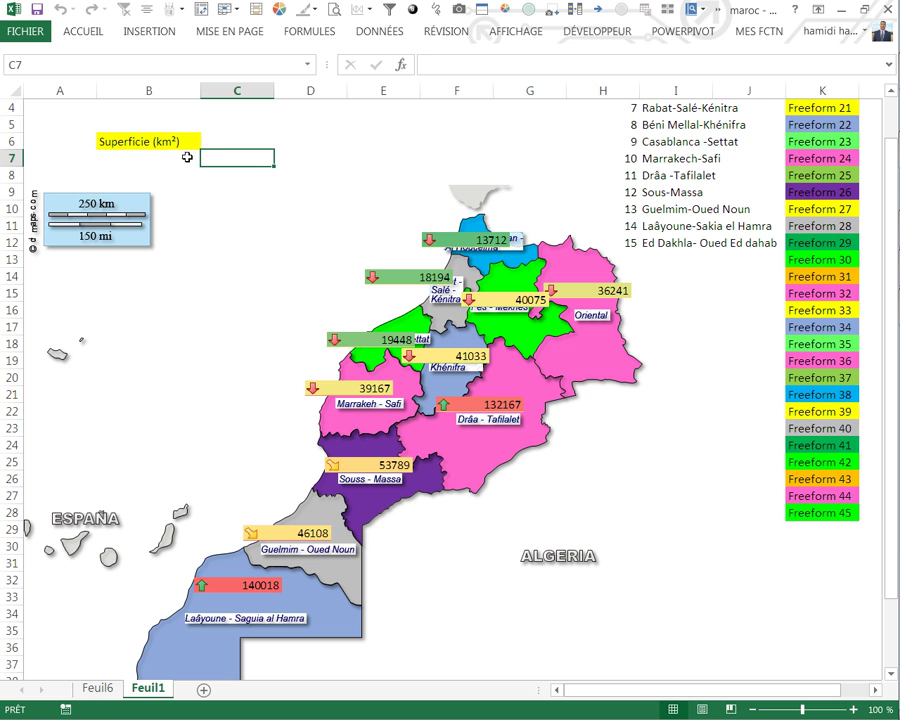
{"action": "left_click", "coordinate": [186, 141]}
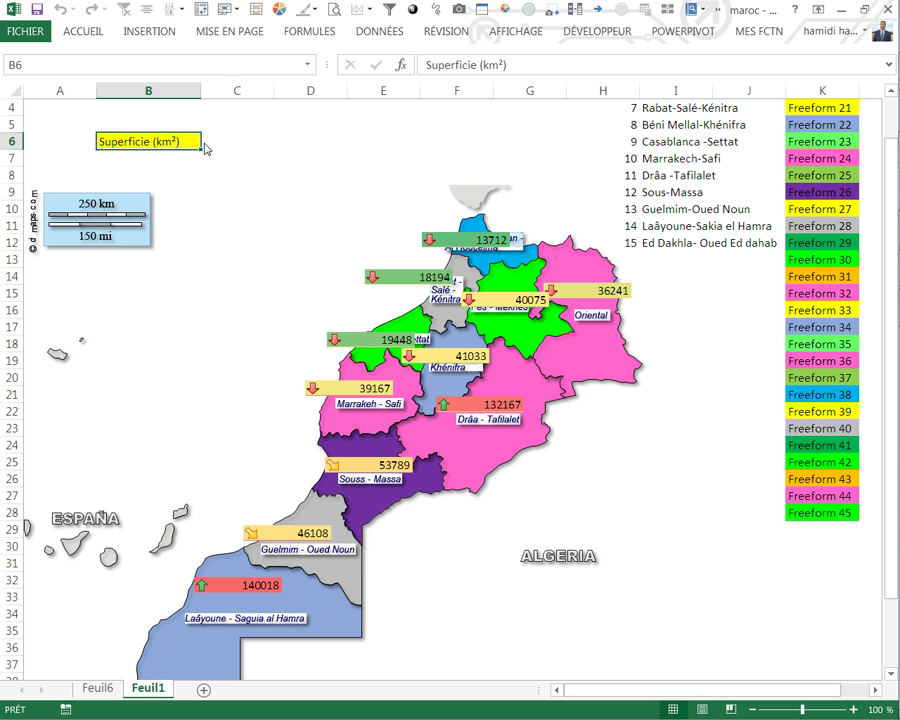
{"action": "left_click", "coordinate": [205, 141]}
- Set the B6 indicator to Pop Rurale so labels show rural figures like 1425004
{"action": "left_click", "coordinate": [196, 168]}
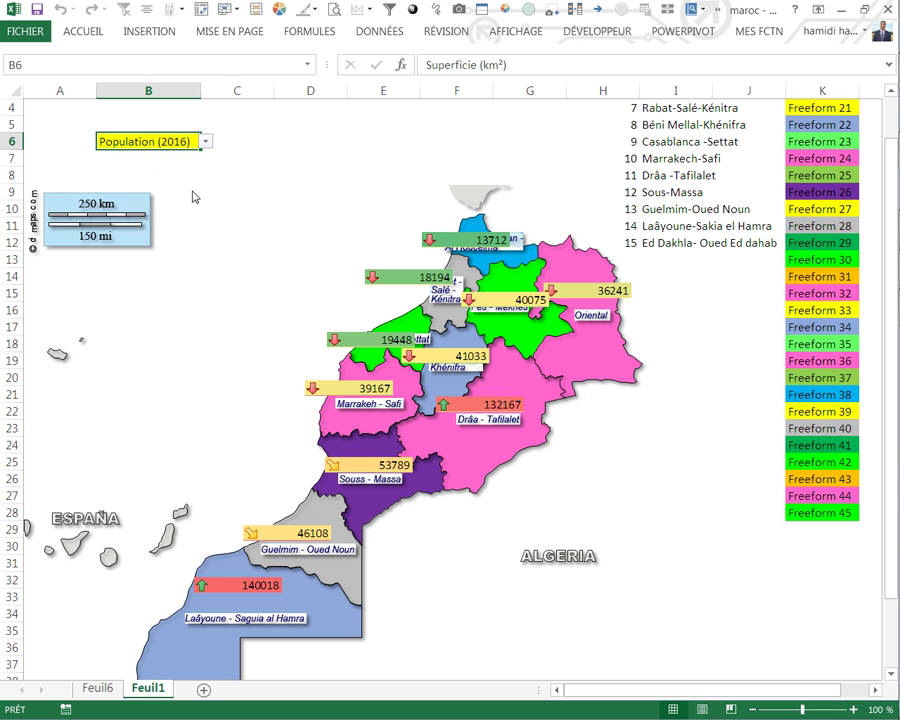
{"action": "left_click", "coordinate": [203, 197]}
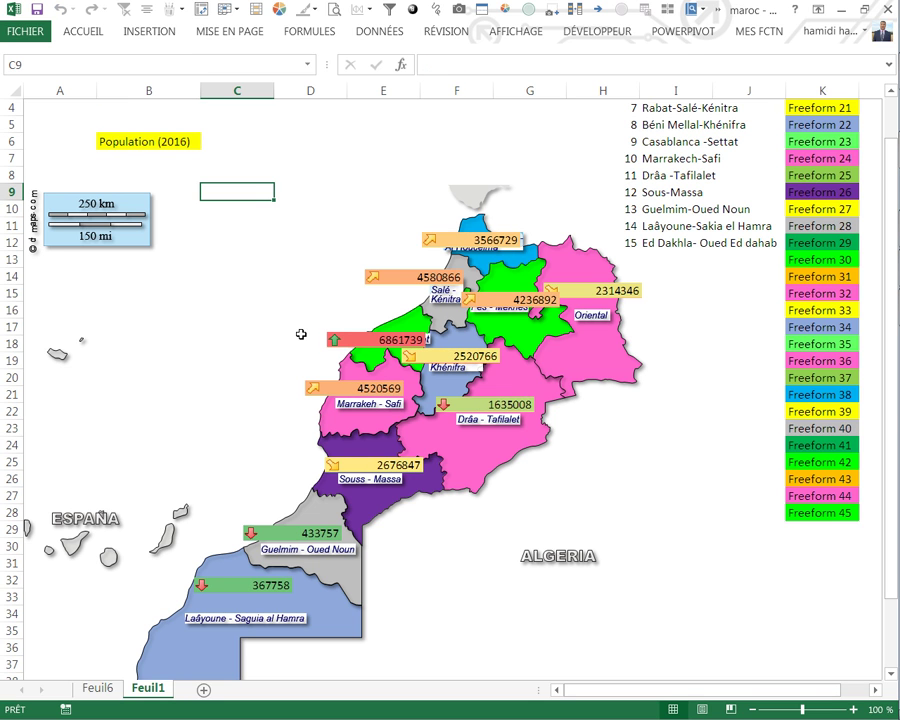
{"action": "left_click", "coordinate": [186, 144]}
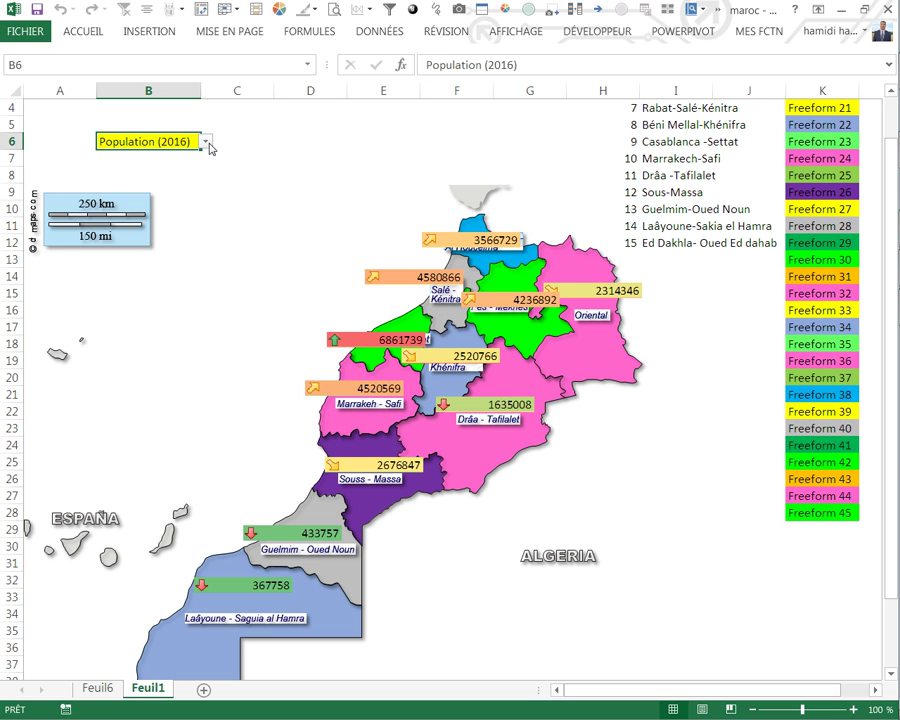
{"action": "left_click", "coordinate": [206, 142]}
{"action": "left_click", "coordinate": [128, 192]}
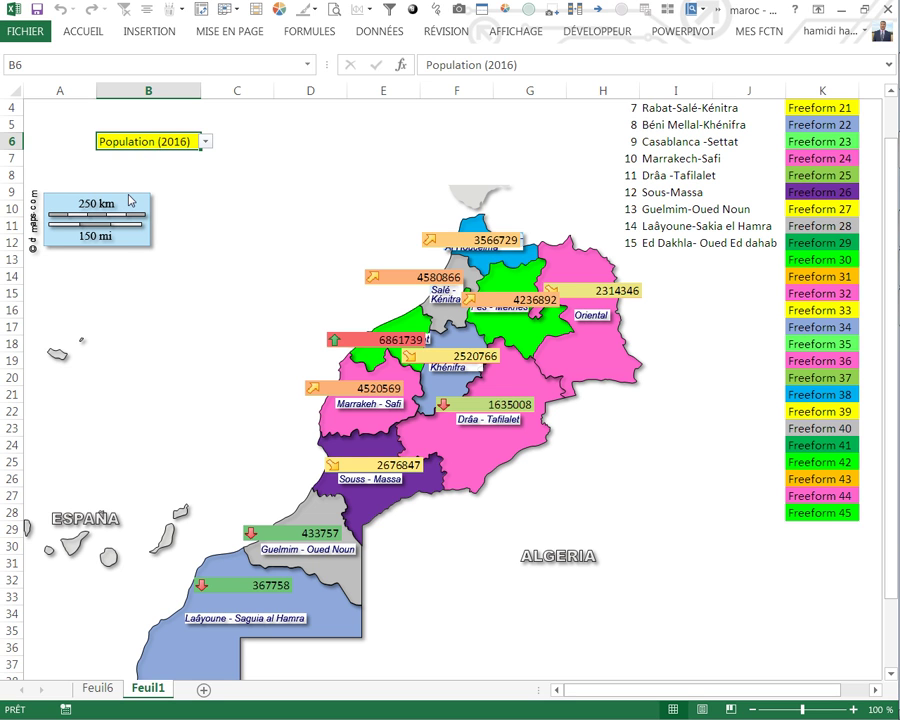
{"action": "left_click", "coordinate": [205, 242]}
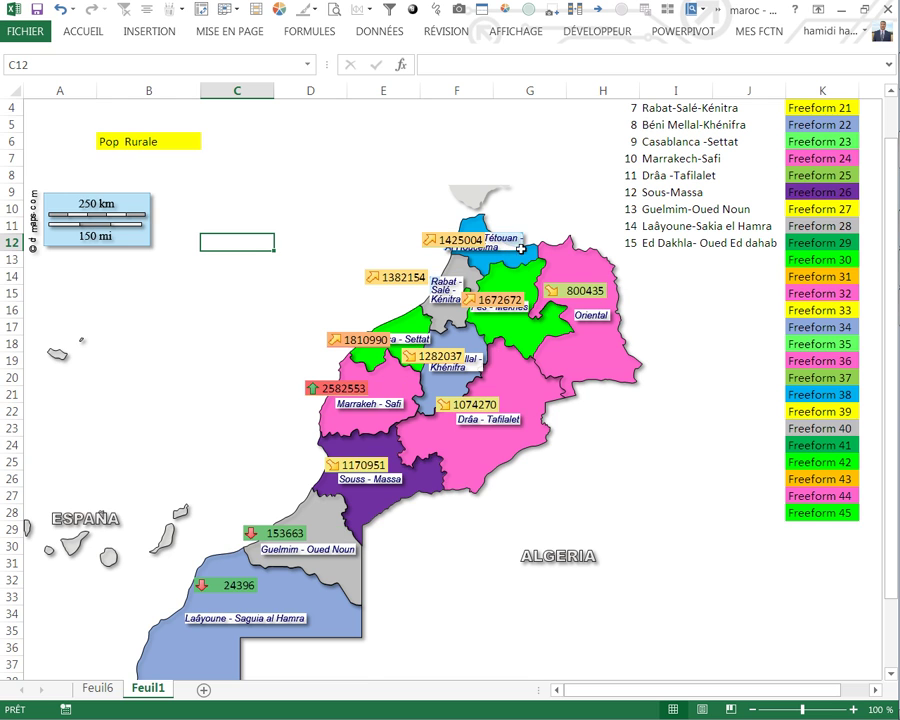
- Enter the date 04-12-2016 in cell G35 below the map
{"action": "scroll", "coordinate": [400, 238], "scroll_direction": "up", "scroll_amount": 1}
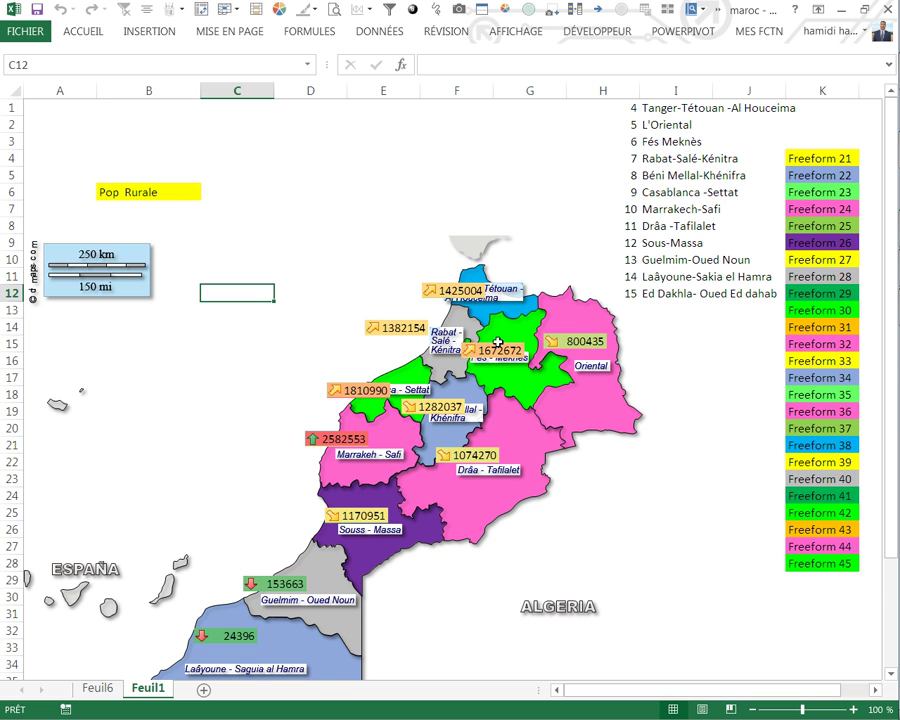
{"action": "scroll", "coordinate": [570, 524], "scroll_direction": "down", "scroll_amount": 3}
{"action": "scroll", "coordinate": [516, 520], "scroll_direction": "down", "scroll_amount": 1}
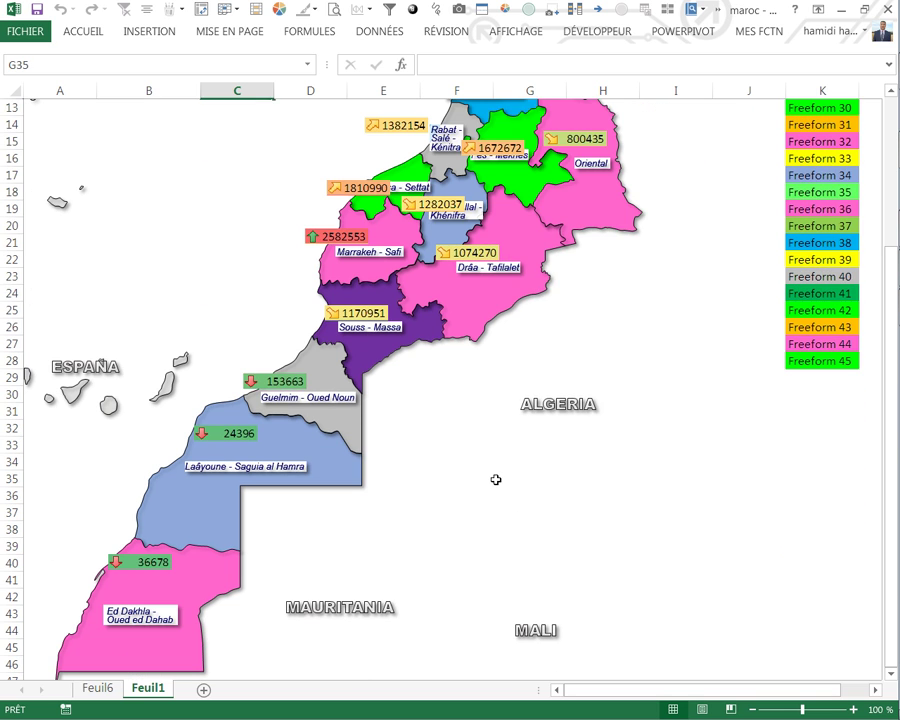
{"action": "left_click", "coordinate": [495, 480]}
{"action": "type", "text": "04-"}
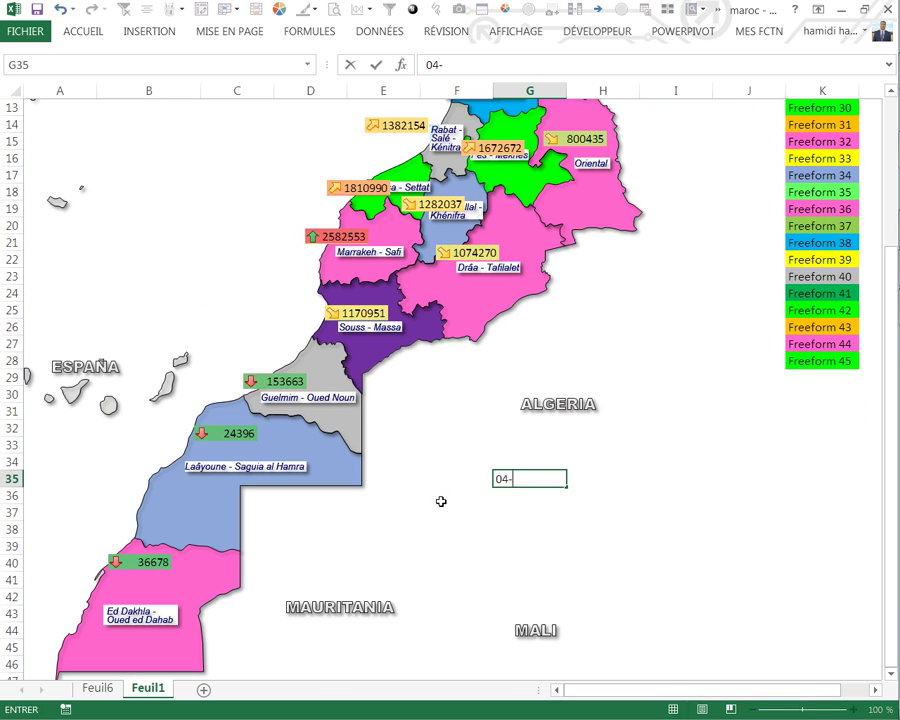
{"action": "type", "text": "12-2016"}
{"action": "key", "text": "ctrl+Return"}
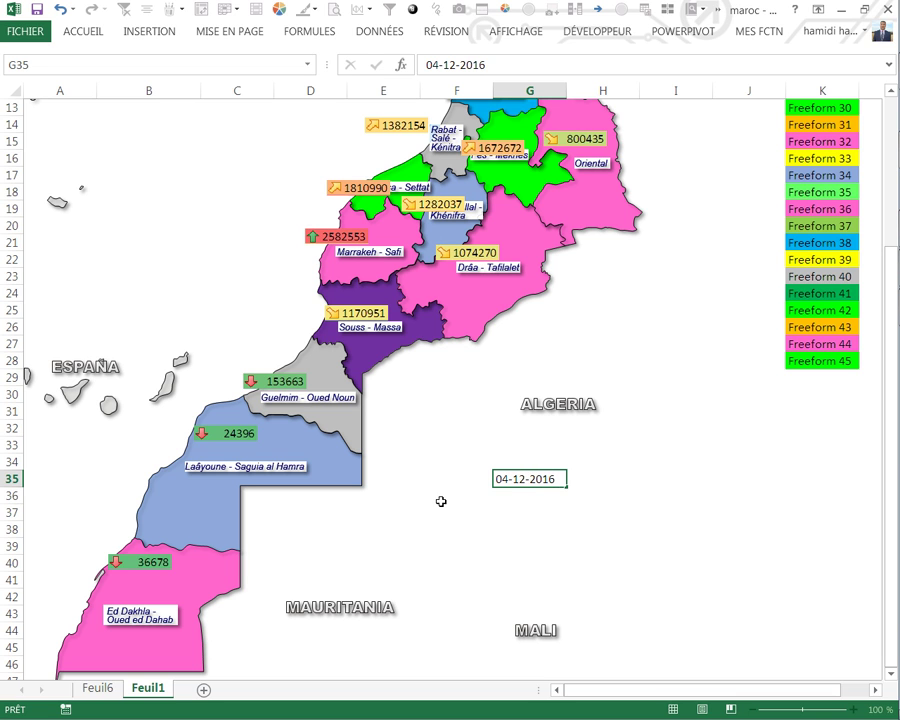